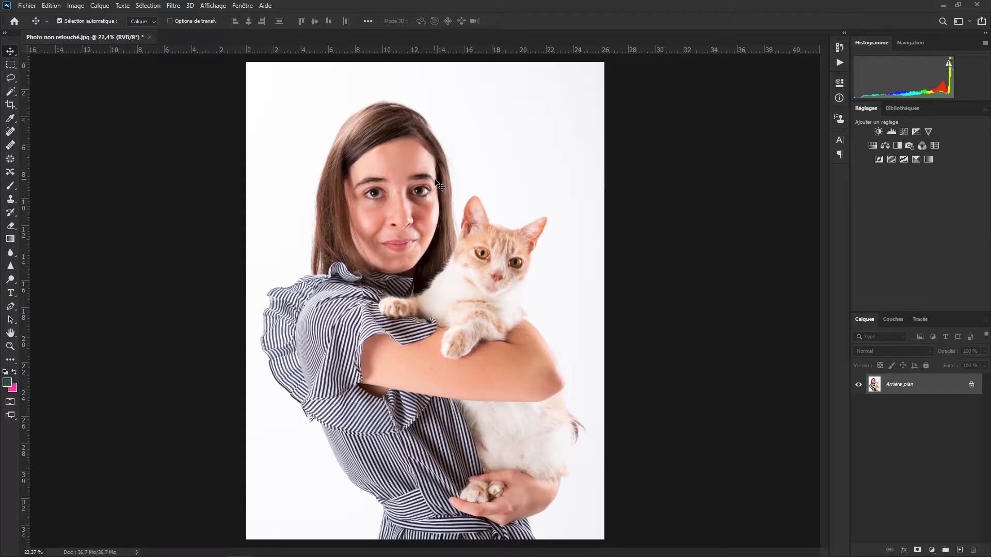
- Heal the red blemishes on the upper forehead with the Spot Healing Brush
scroll(391, 158, "up", 13)
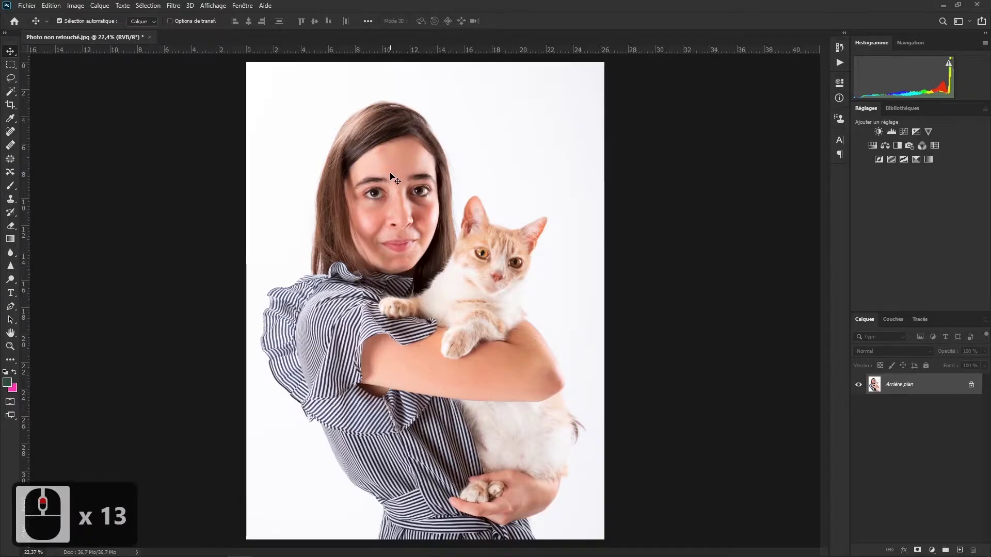
left_click(391, 158)
scroll(391, 158, "up", 6)
scroll(391, 158, "up", 12)
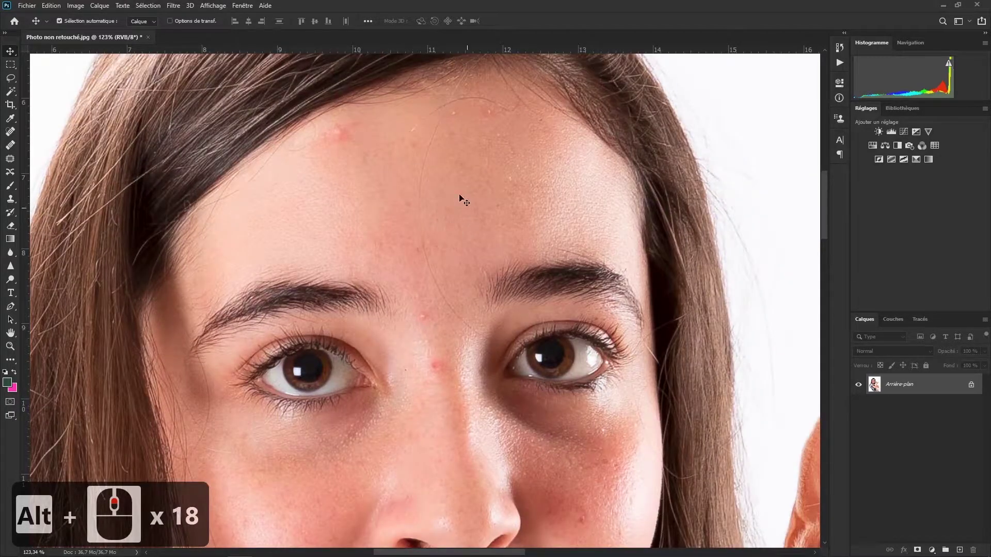
key("j")
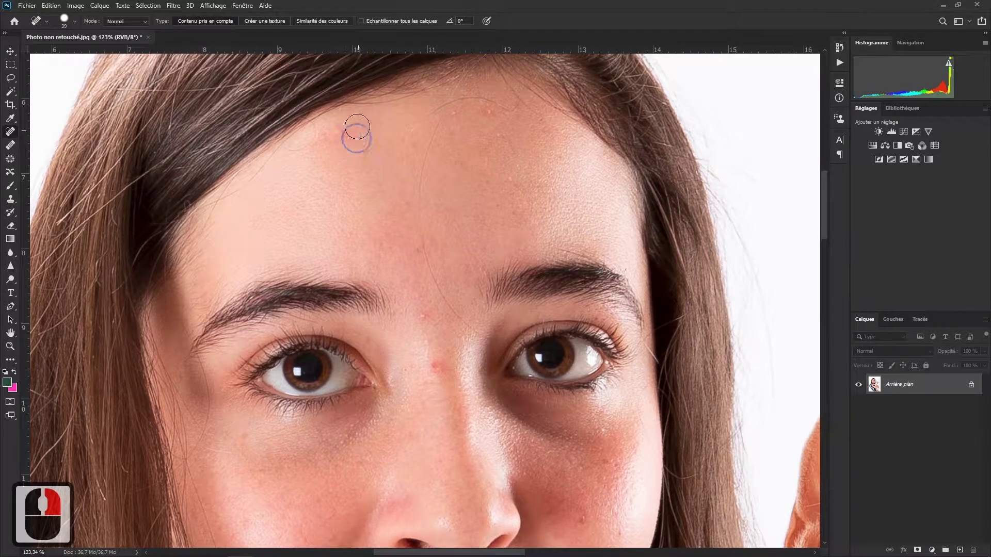
left_click(338, 130)
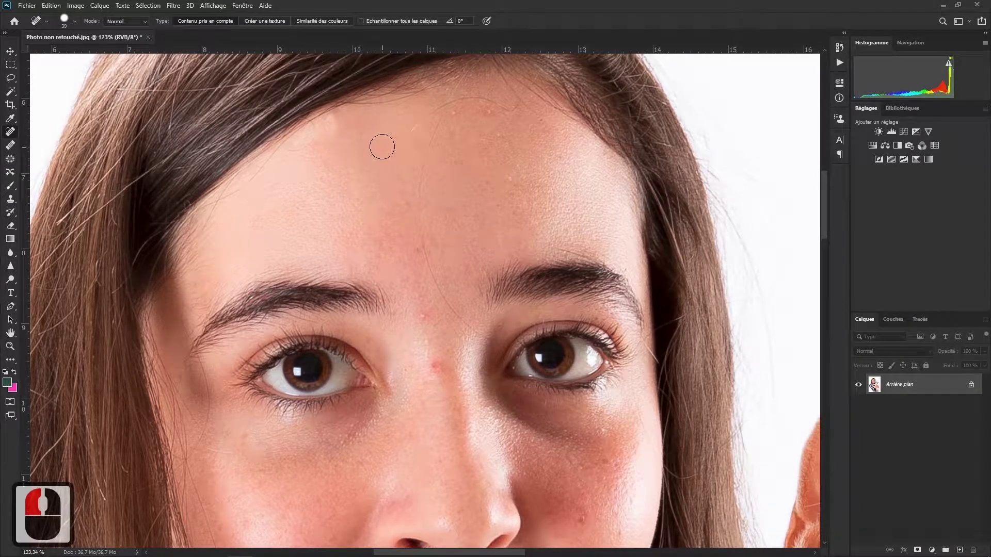
key("ctrl+z")
mouse_move(349, 130)
left_mouse_down()
mouse_move(314, 132)
mouse_move(288, 149)
left_mouse_up()
mouse_move(476, 107)
left_mouse_down()
mouse_move(486, 117)
mouse_move(514, 105)
mouse_move(457, 96)
mouse_move(410, 134)
left_mouse_up()
- Heal the stray hair running down the forehead and the red spots between the eyebrows and on the nose bridge
left_click(474, 110)
left_click(428, 117)
left_click(435, 117)
mouse_move(442, 116)
left_mouse_down()
mouse_move(418, 187)
mouse_move(421, 225)
mouse_move(438, 292)
mouse_move(463, 323)
mouse_move(433, 318)
left_mouse_up()
left_click_drag(438, 360, 453, 341)
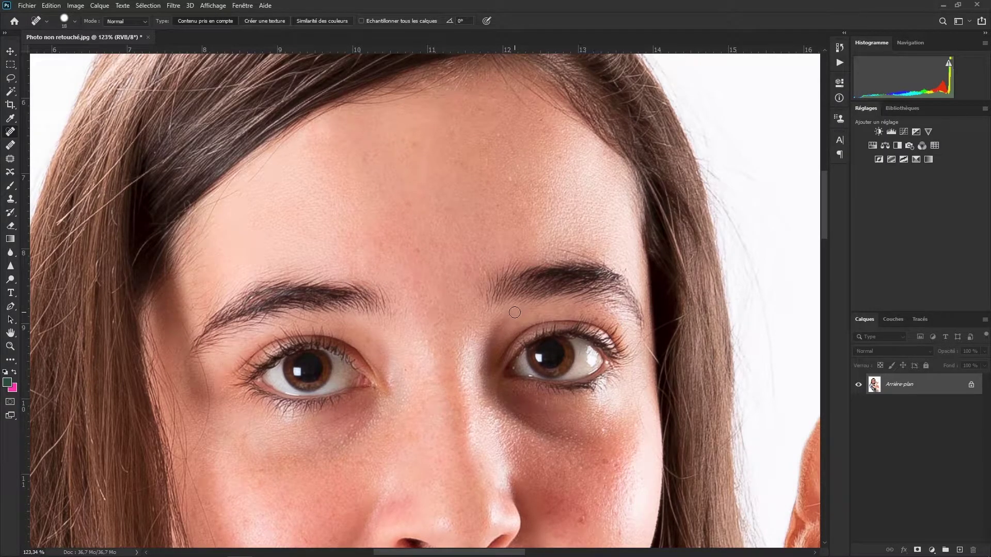
key("j")
key("j")
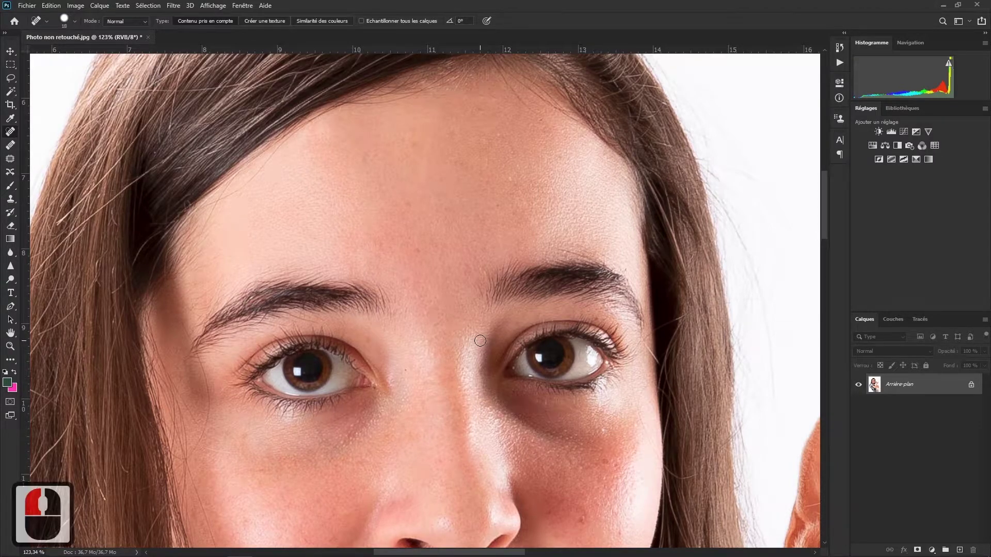
scroll(481, 343, "up", 9)
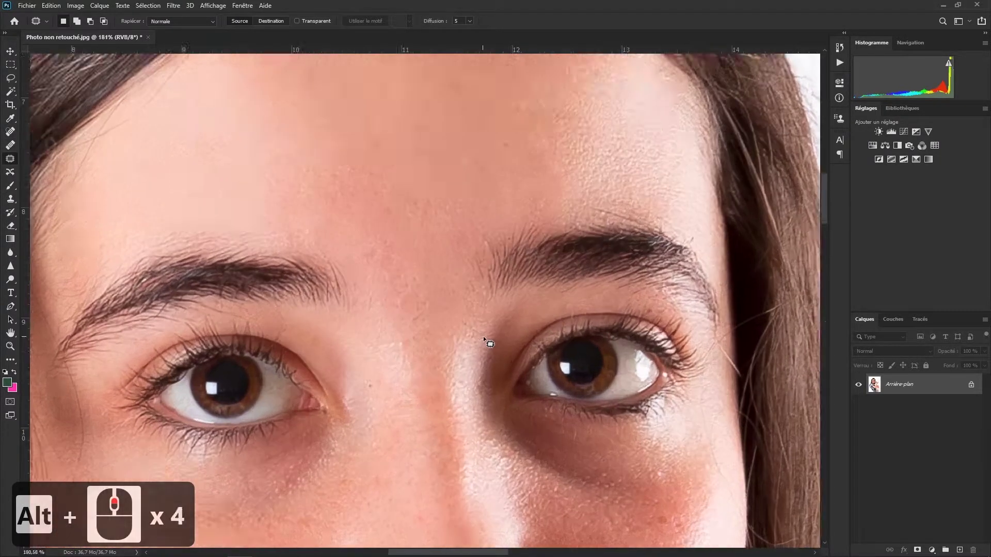
mouse_move(530, 332)
left_mouse_down()
mouse_move(445, 298)
mouse_move(442, 321)
mouse_move(492, 345)
mouse_move(532, 347)
left_mouse_up()
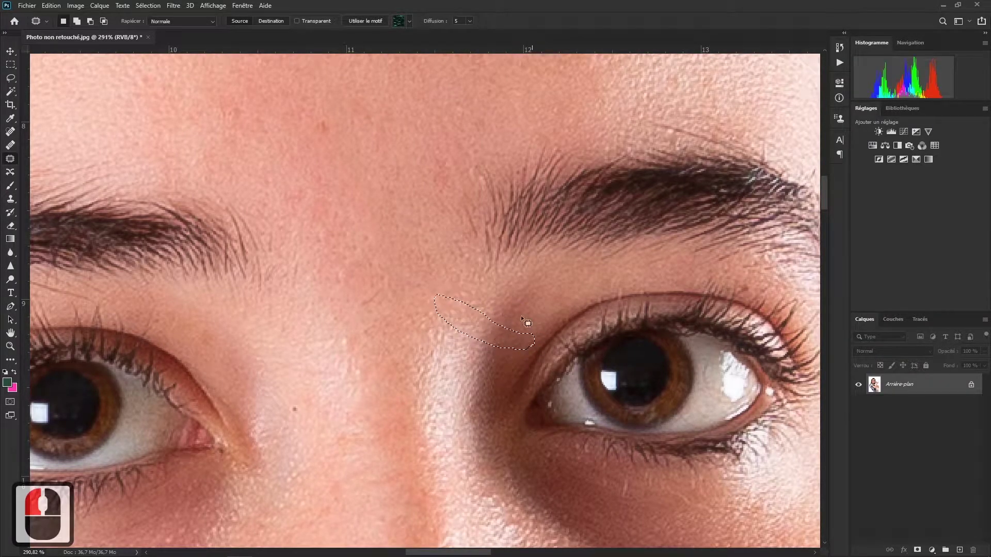
key("ctrl+d")
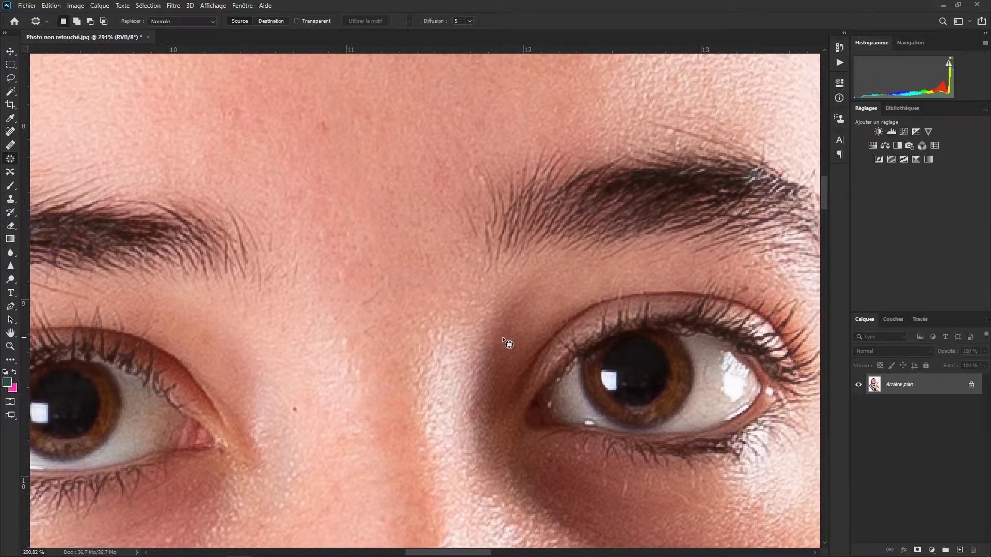
key("shift+j")
key("shift+j")
key("shift+j")
- Heal the small dark mole beside the nose bridge and the dark spots near the corner of the mouth
scroll(424, 343, "down", 11)
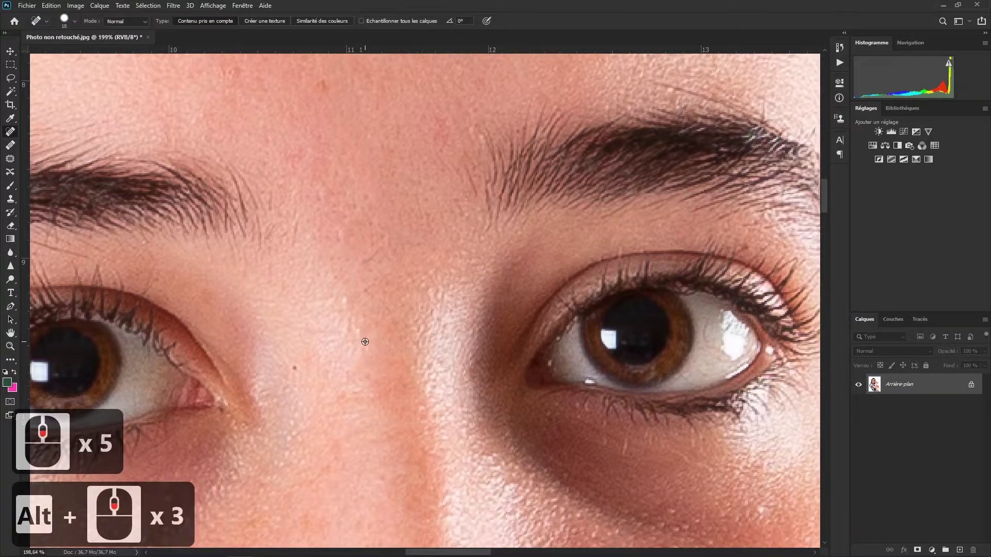
left_click(383, 383)
scroll(383, 383, "down", 8)
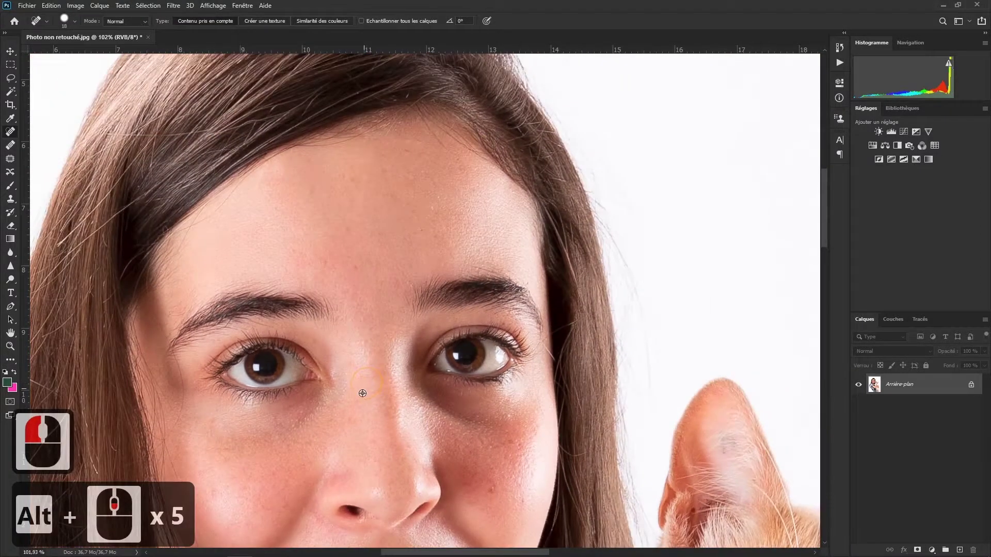
left_click_drag(376, 463, 420, 288)
scroll(323, 408, "up", 8)
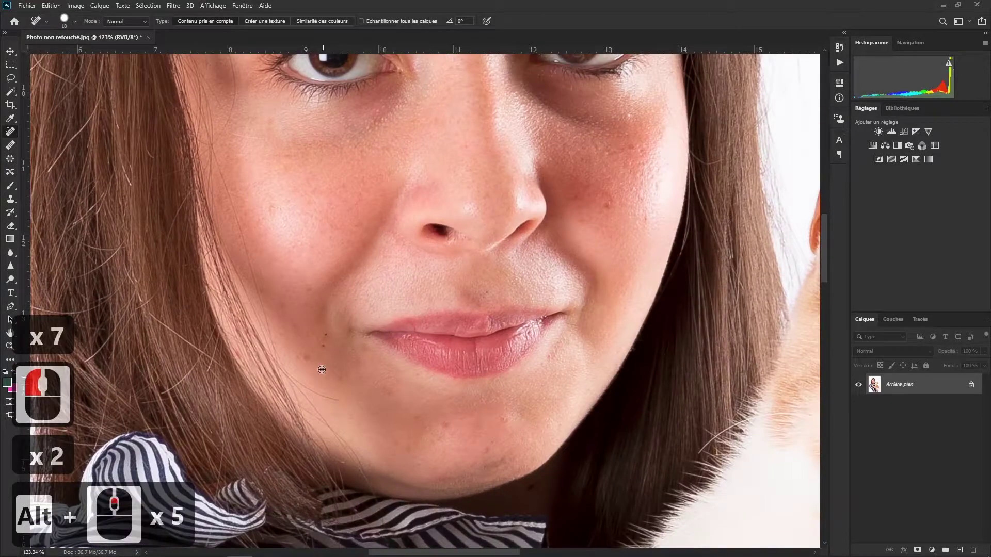
left_click(329, 326)
- Heal the marks on the lips and the two red blemishes on the chin
left_click(544, 275)
left_click(544, 274)
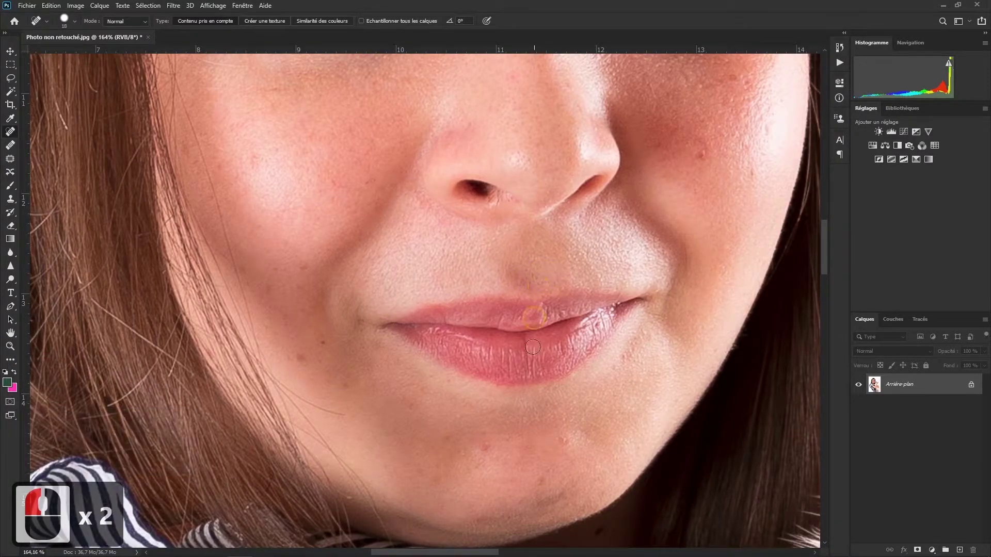
left_click(482, 444)
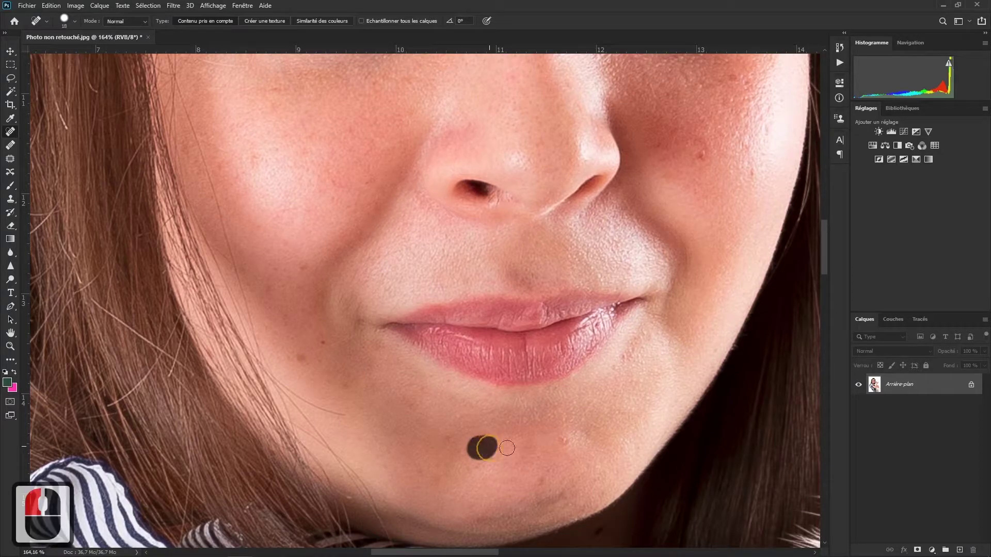
left_click(561, 440)
- Heal the red spot on the cheek and the remaining small blemishes across the face and forehead
left_click_drag(612, 298, 487, 475)
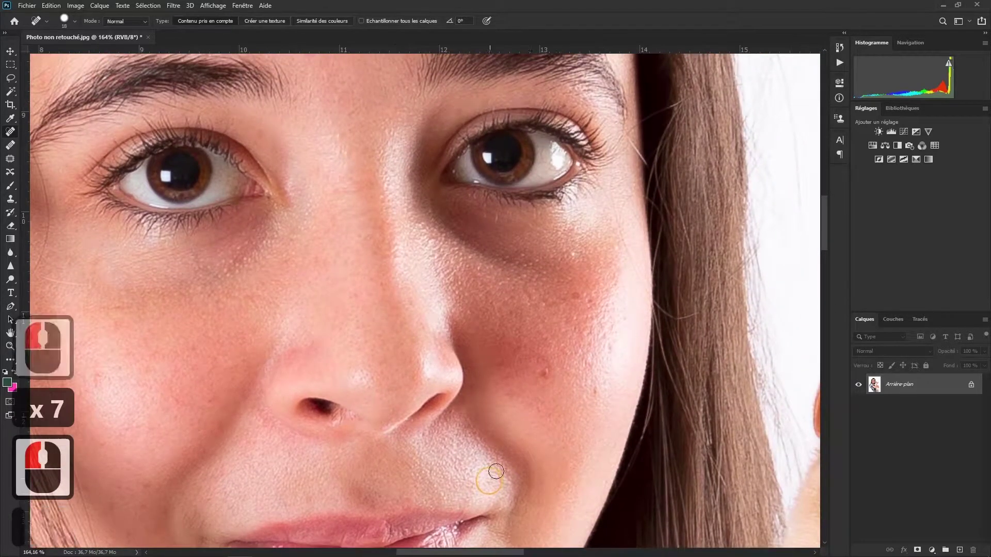
left_click(543, 367)
left_click_drag(264, 387, 379, 466)
left_click_drag(484, 255, 466, 430)
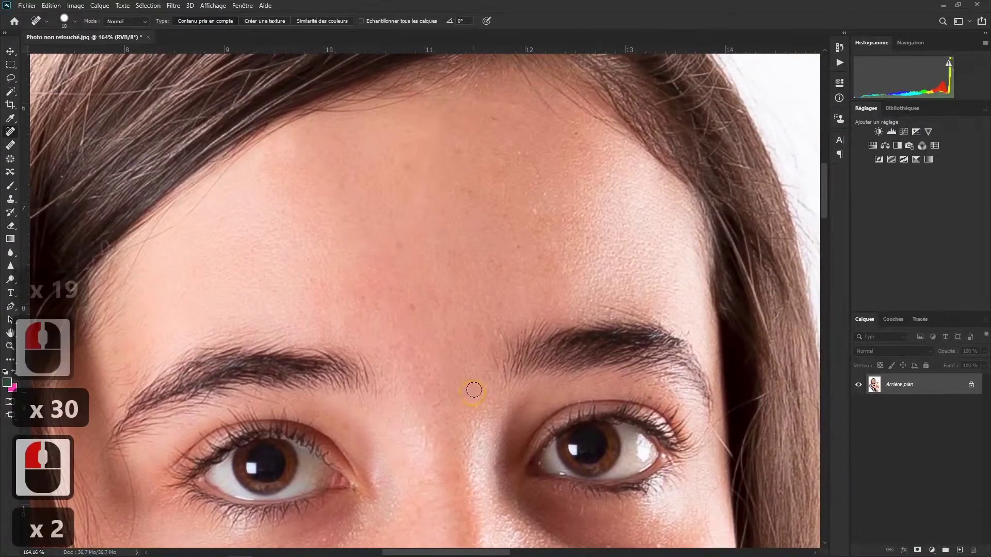
left_click(494, 120)
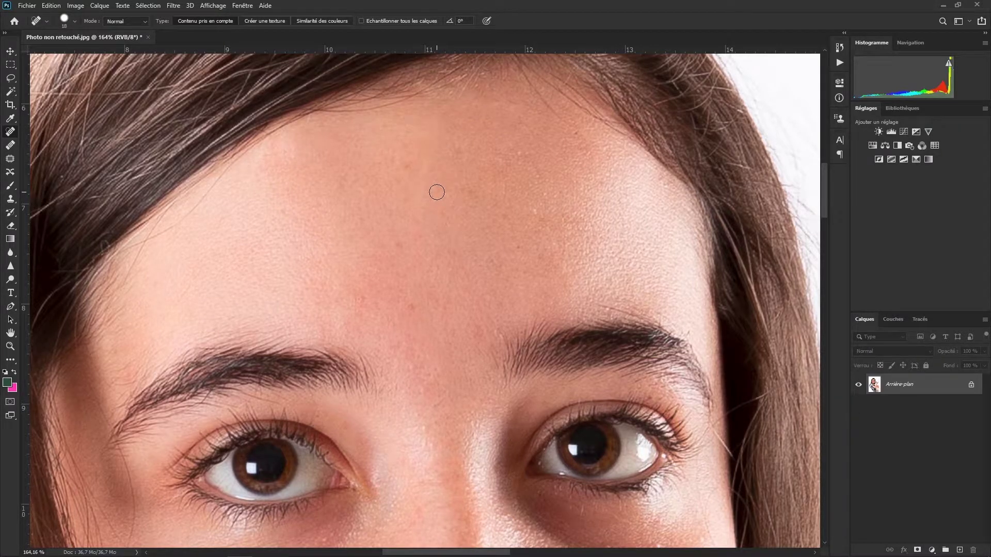
- Heal the small dark mark on the back of the lower hand and the red spot near its knuckle
scroll(436, 192, "down", 13)
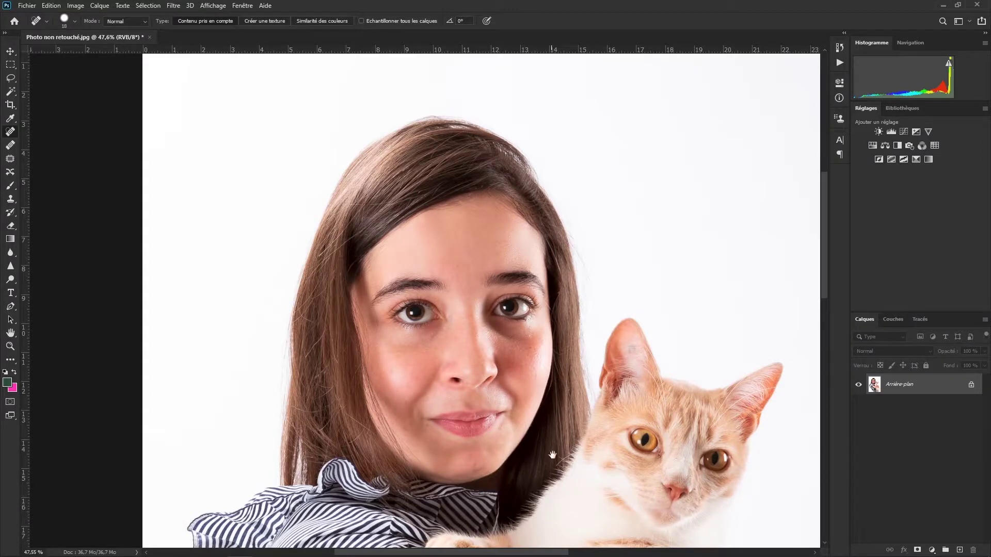
scroll(551, 448, "down", 14)
scroll(551, 448, "right", 4)
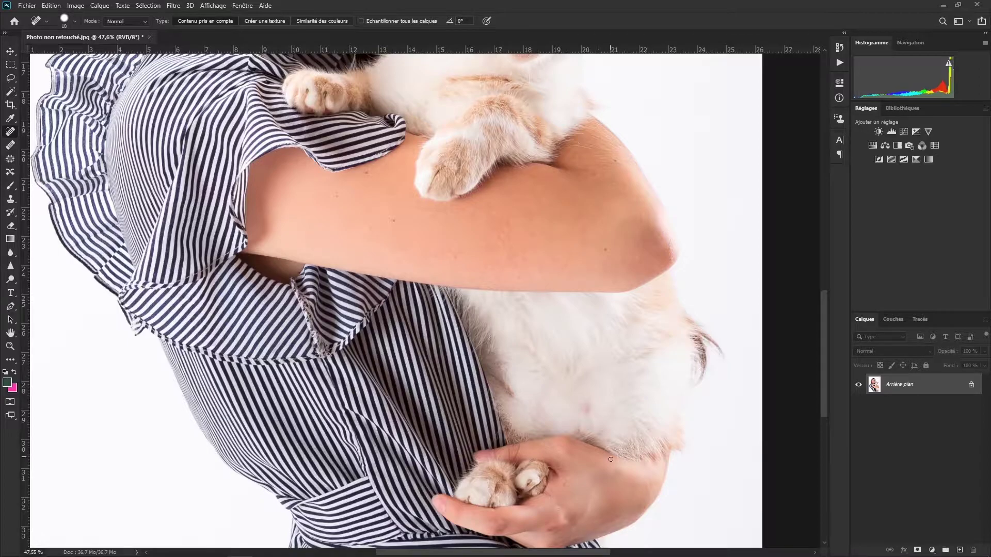
scroll(597, 492, "up", 13, "alt")
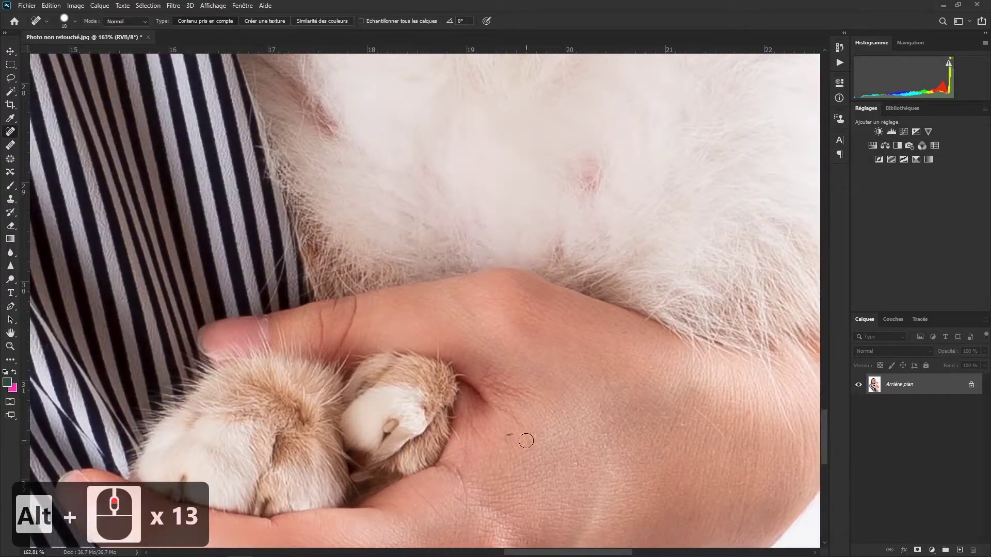
scroll(526, 480, "down", 6)
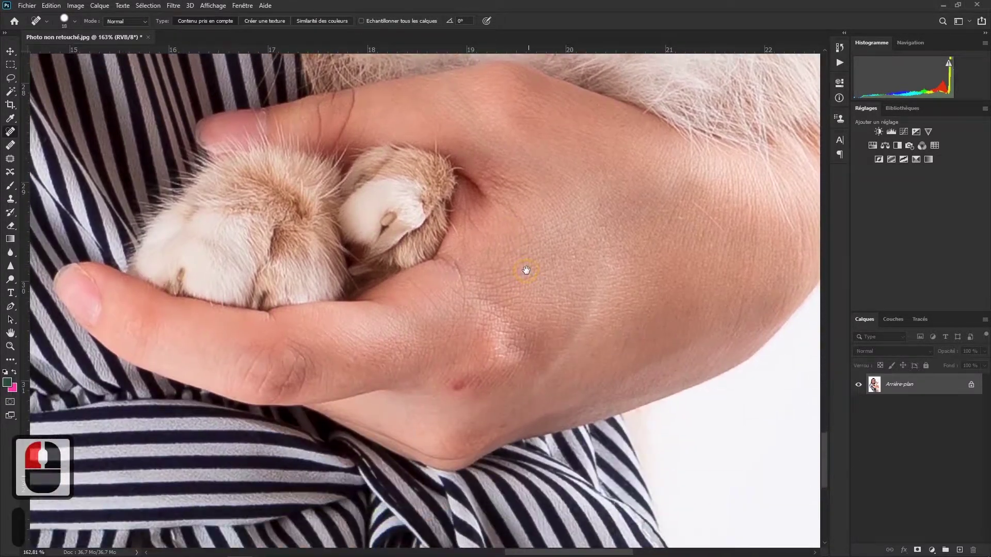
left_click(457, 379)
- Reduce the healing brush to 11 px and heal the fine marks on the back of the hand near the wrist
left_click_drag(693, 290, 527, 366)
left_click_drag(540, 285, 584, 328)
key("ctrl+z")
right_click(552, 297, "alt")
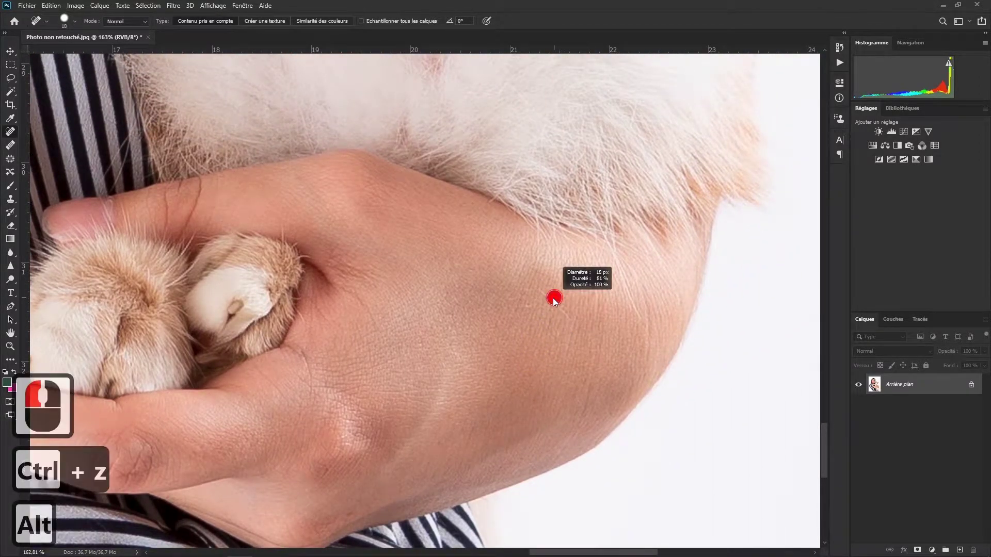
right_click(552, 298, "alt")
left_click_drag(539, 290, 578, 322)
scroll(596, 384, "down", 11)
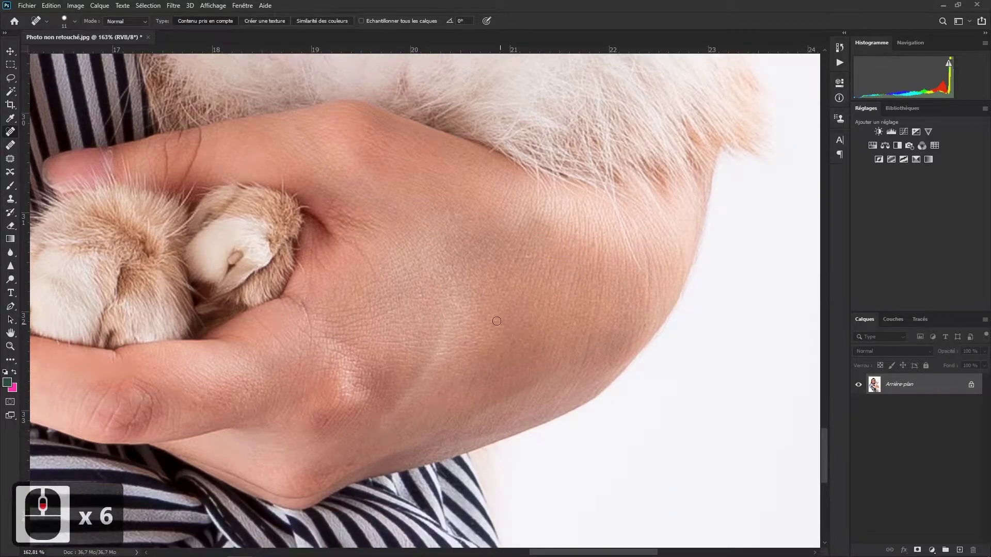
scroll(329, 211, "down", 18, "alt")
scroll(330, 212, "down", 3, "alt")
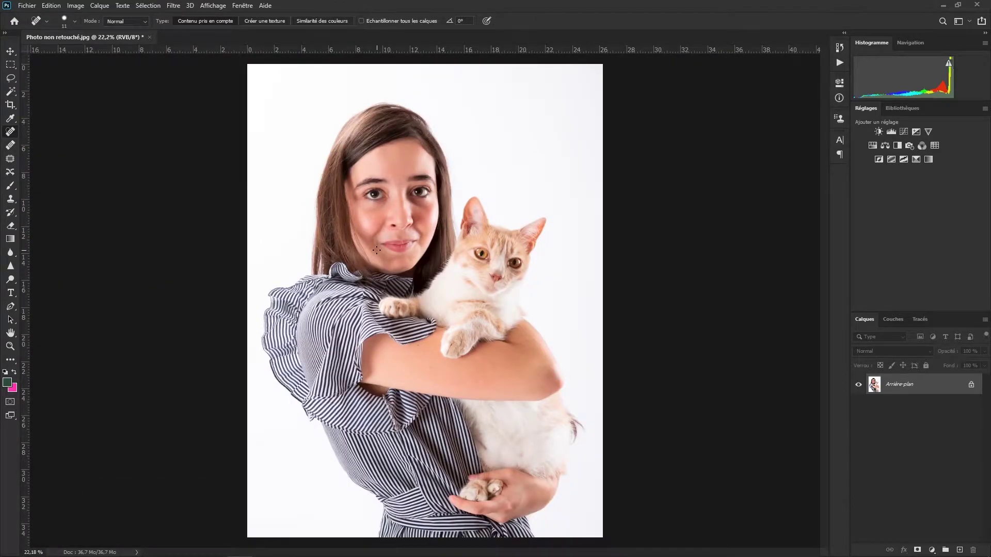
- Duplicate the Arrière-plan layer
key("v")
left_click(921, 386)
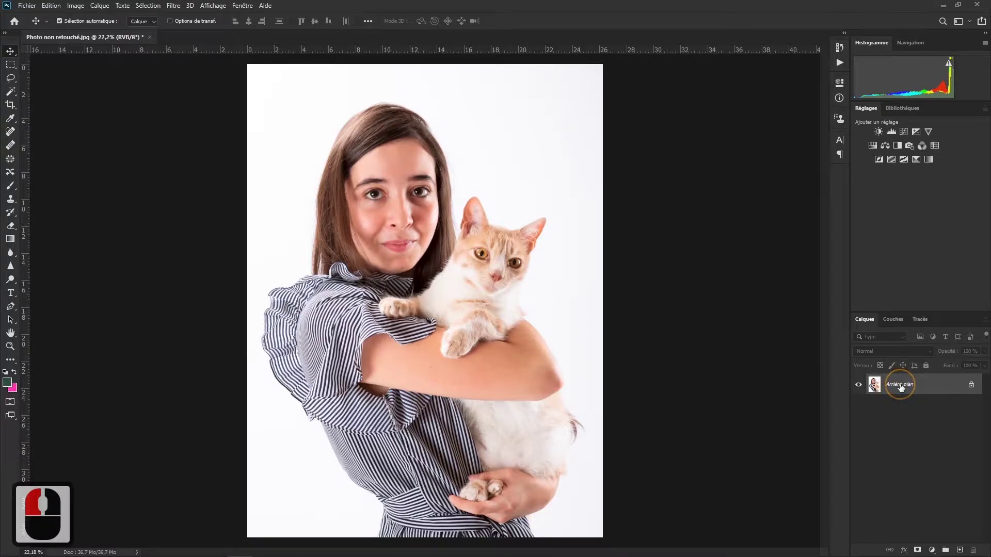
key("ctrl+j")
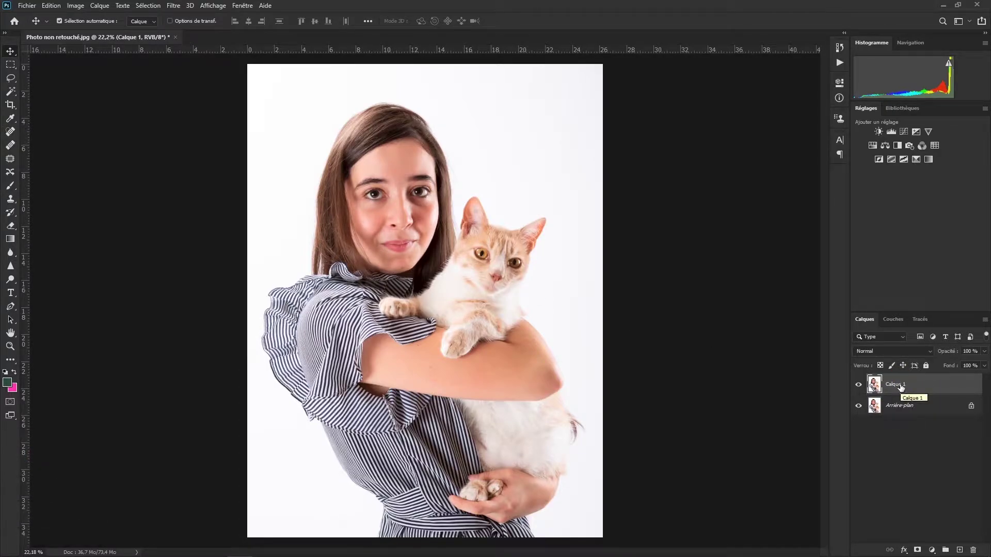
- Invert the colours of the duplicated layer and set its blend mode to Lumière vive
key("ctrl+i")
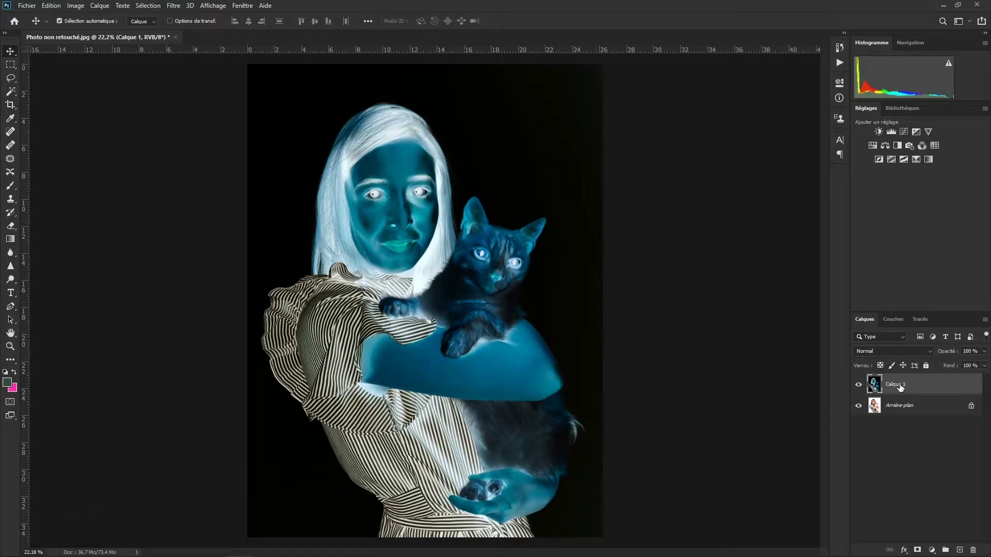
left_click(908, 351)
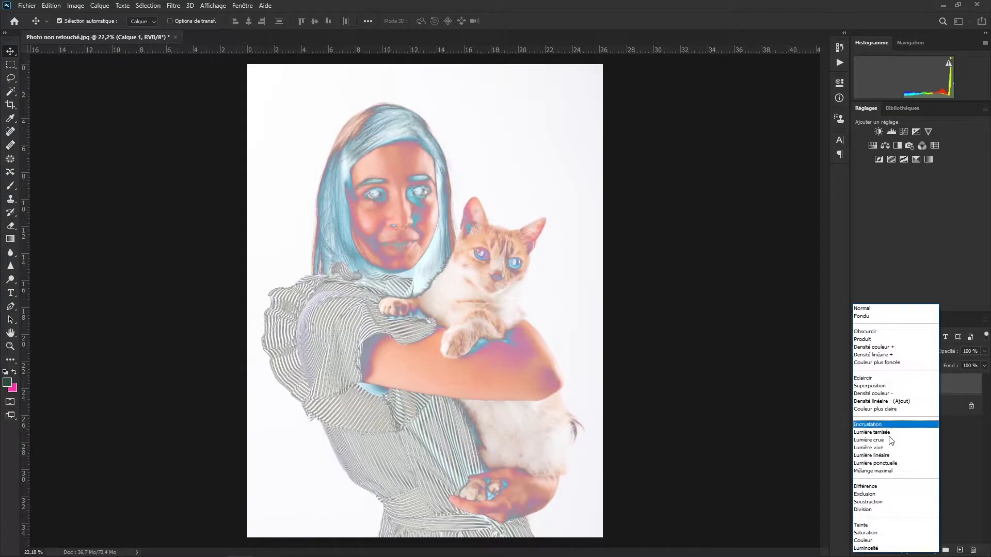
left_click(884, 448)
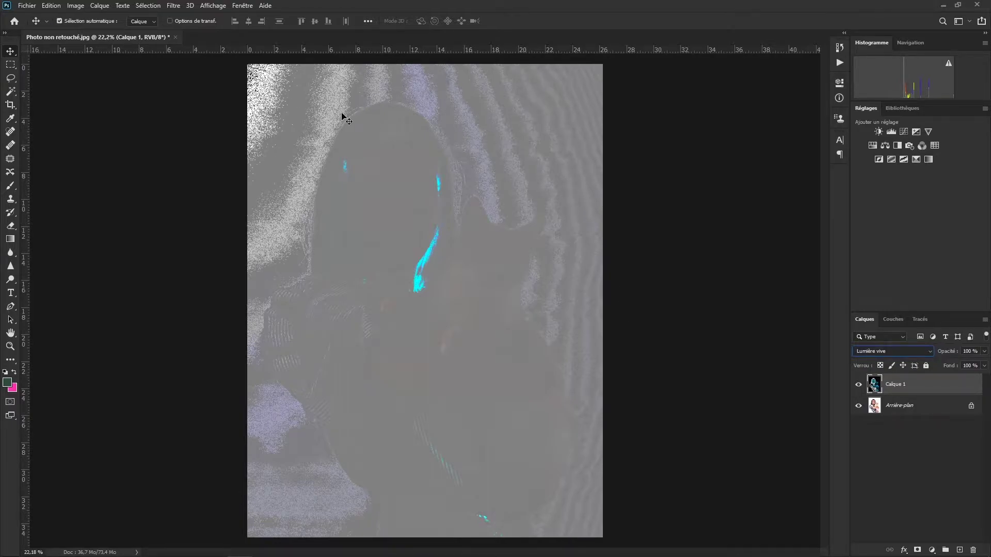
- Open the Passe-haut filter for the inverted layer and centre its preview on the face at 17%
left_click(169, 5)
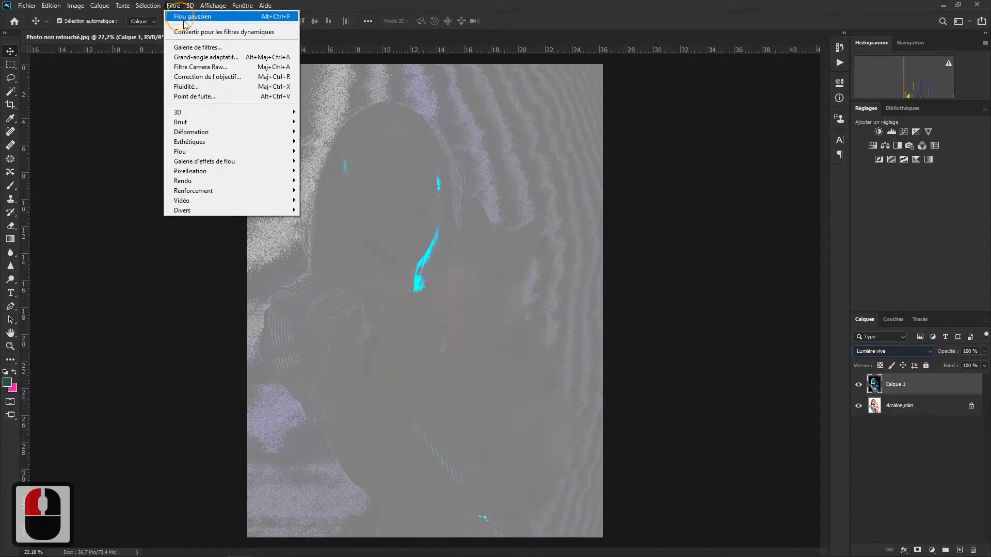
mouse_move(231, 210)
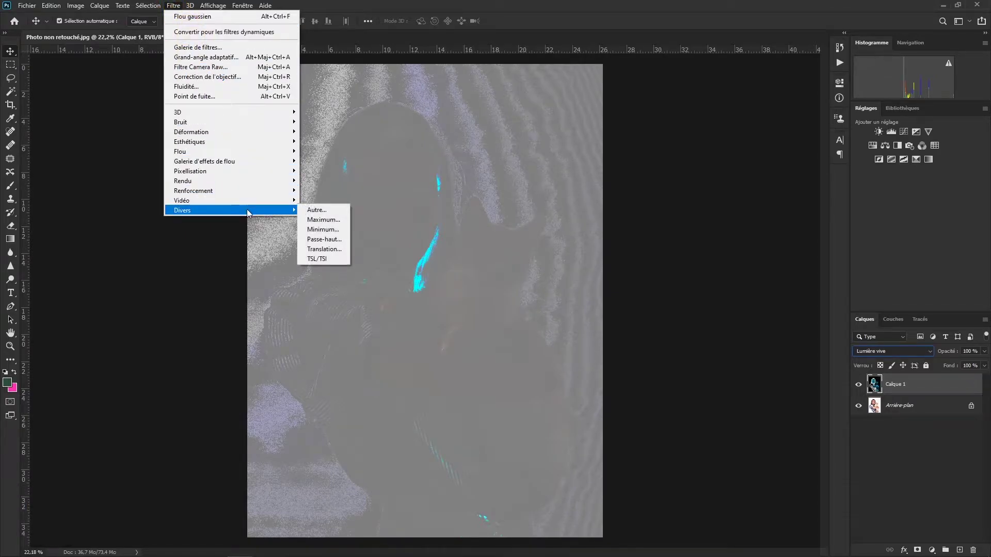
left_click(323, 237)
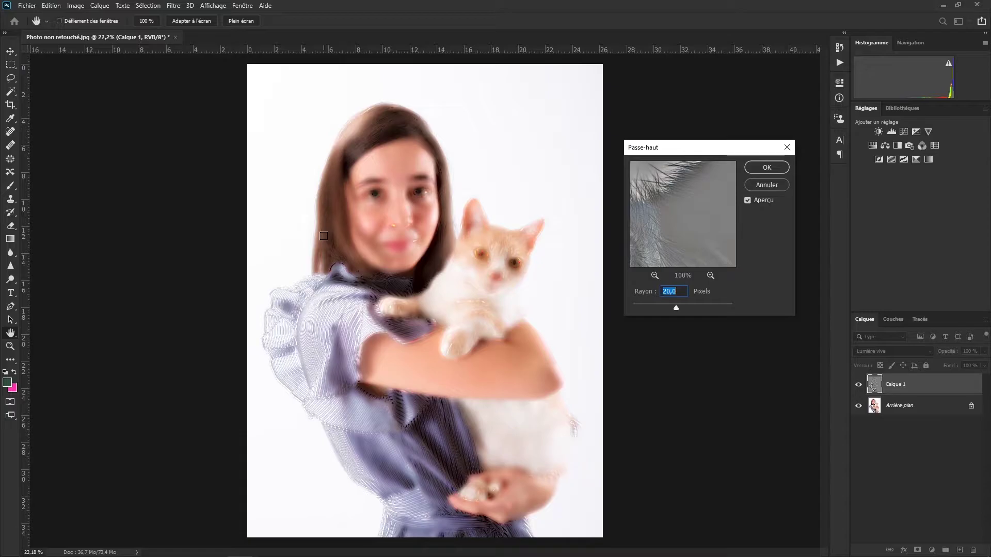
left_click(654, 276)
left_click(654, 276)
left_click(653, 276)
left_click(654, 276)
left_click(653, 275)
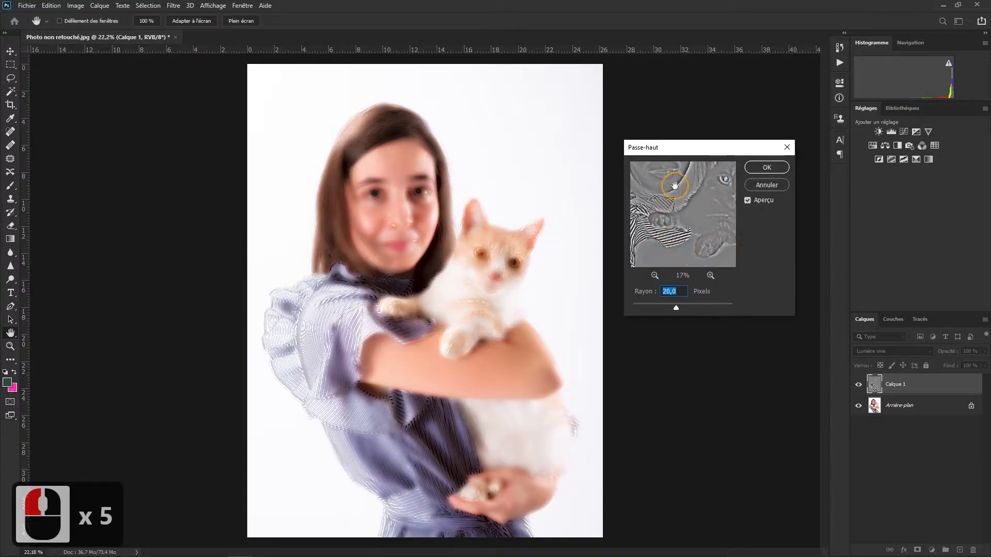
left_click(696, 250)
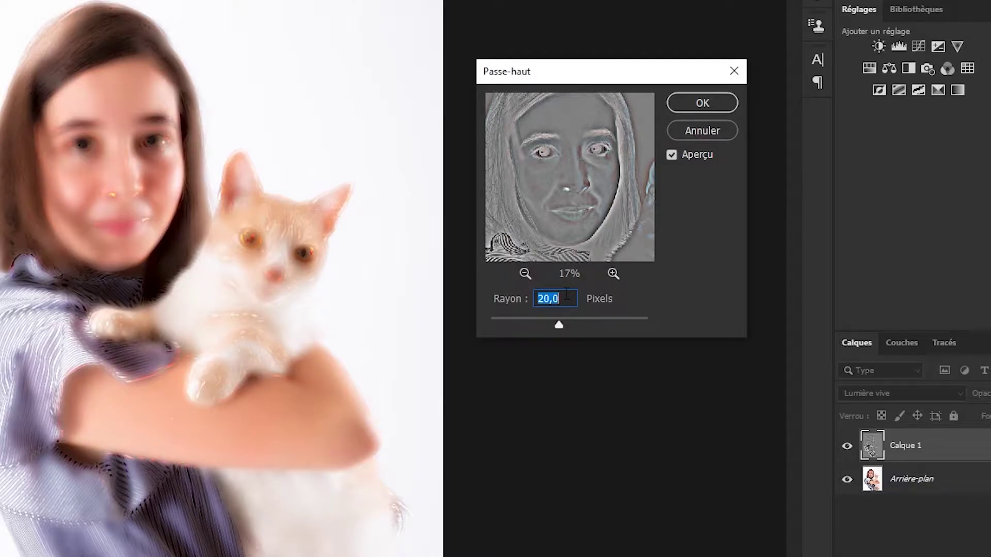
- Try Passe-haut radii of 12, 127.3 and 20.8 pixels to compare their effect on the portrait
type("7")
type("12")
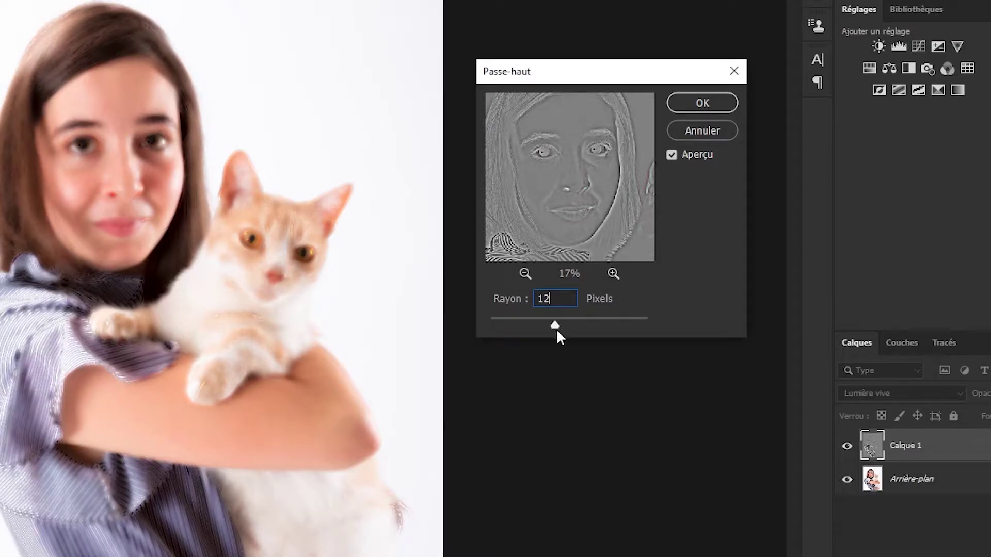
left_click_drag(558, 324, 598, 323)
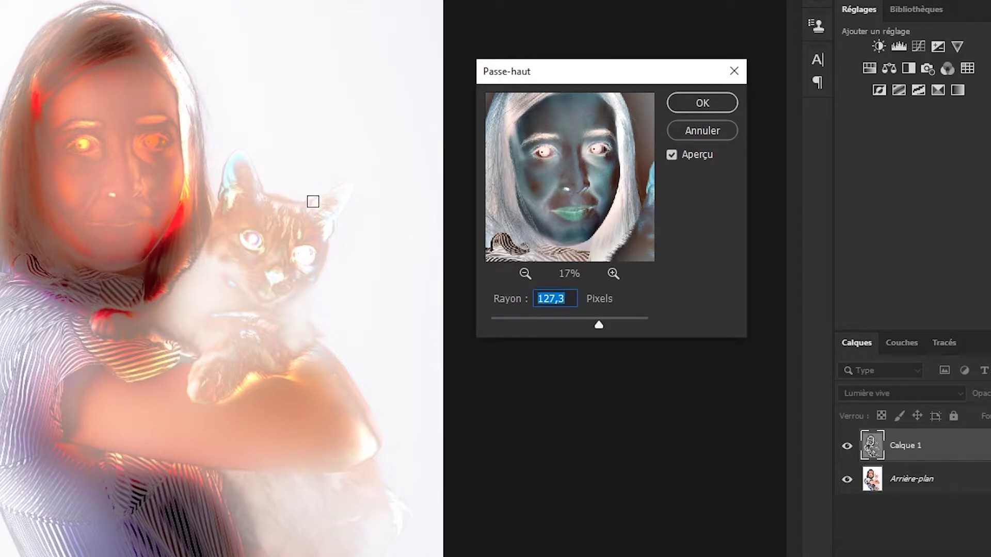
left_click_drag(599, 325, 561, 331)
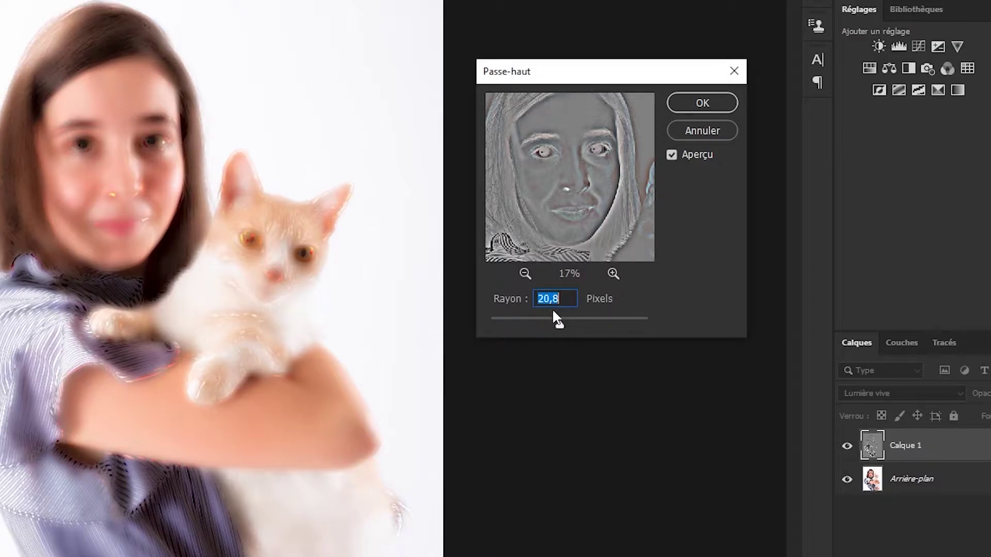
- Apply the Passe-haut filter to Calque 1 with a radius of 20 pixels
type("20")
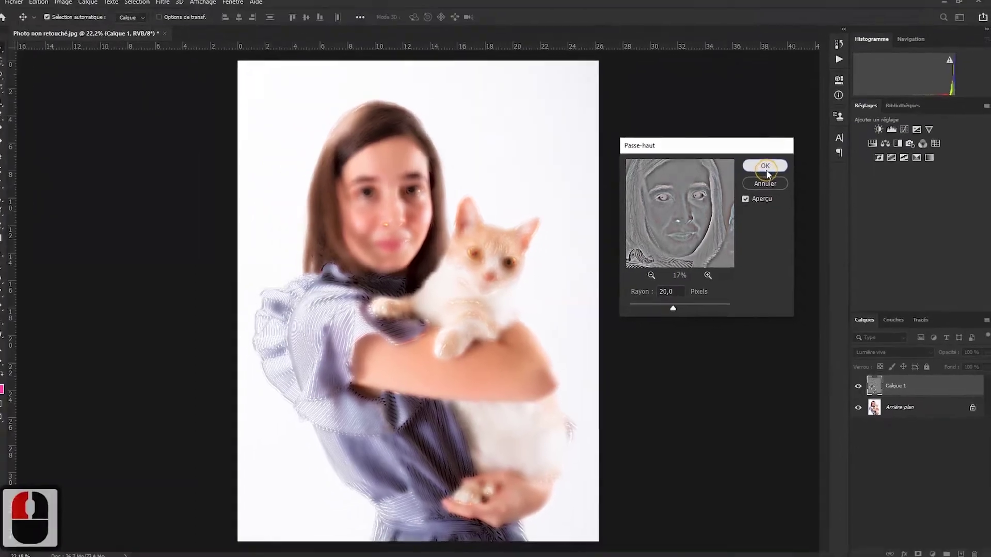
left_click(714, 114)
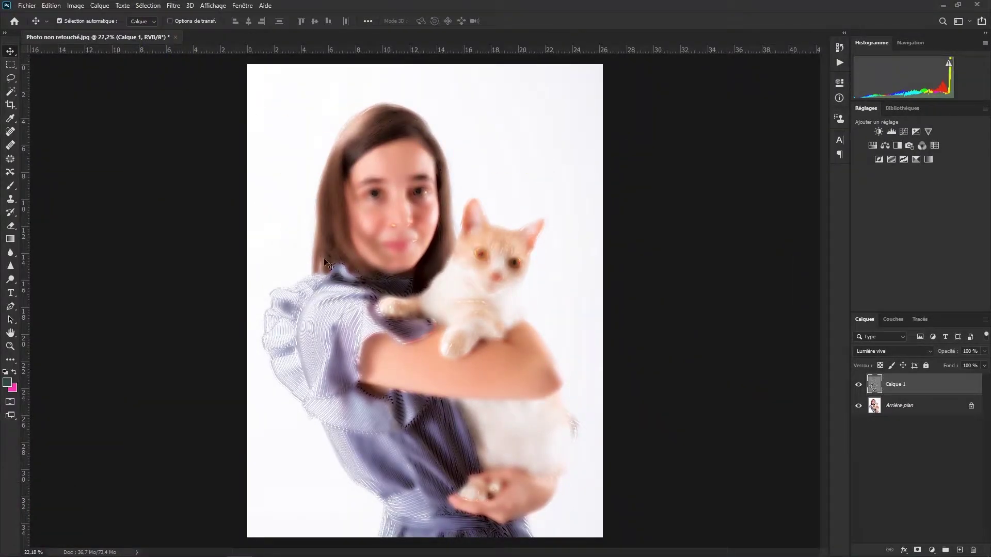
- Apply a Flou gaussien of 8 pixels to Calque 1 after trying radii of 0.1 and 199.3 pixels
left_click(170, 6)
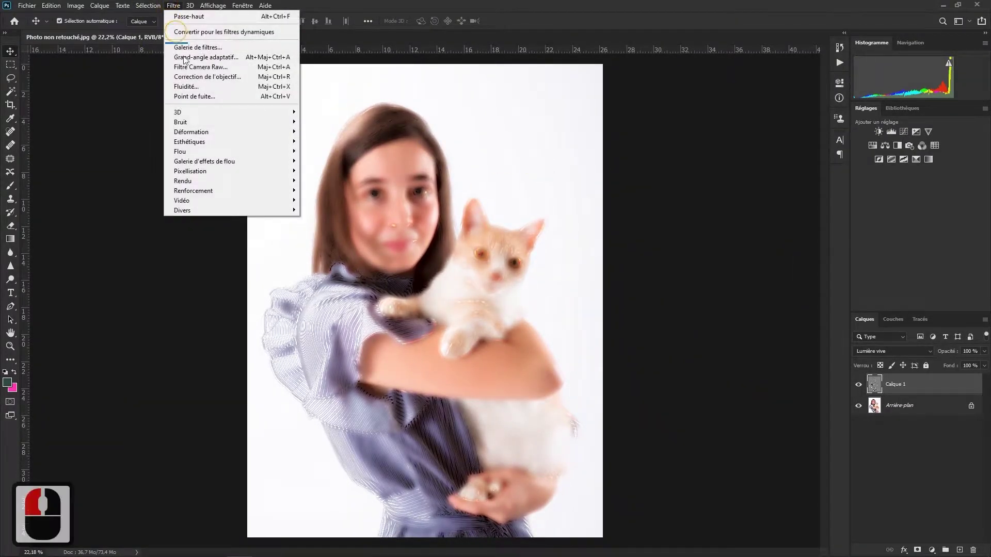
mouse_move(234, 151)
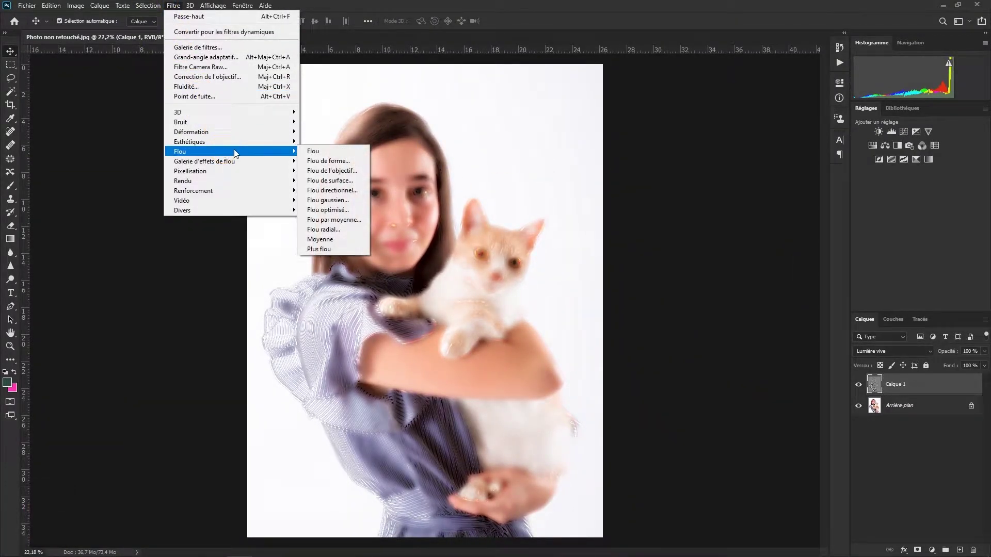
left_click(338, 200)
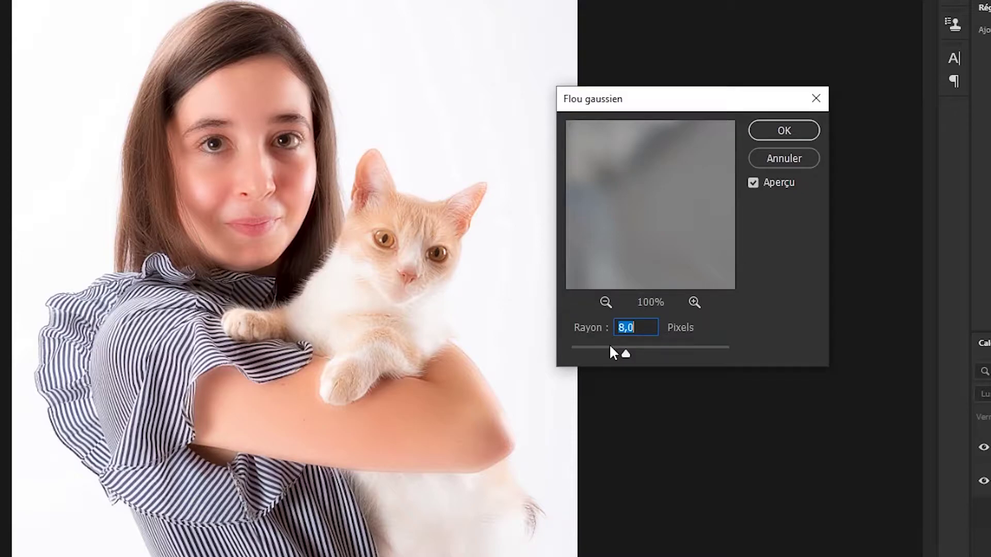
left_click_drag(625, 353, 553, 354)
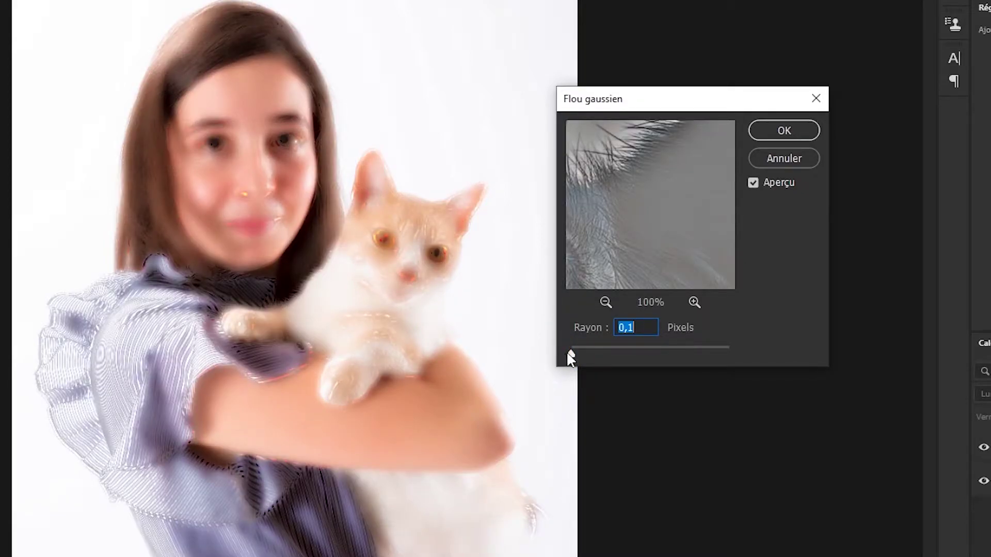
left_click_drag(576, 356, 699, 354)
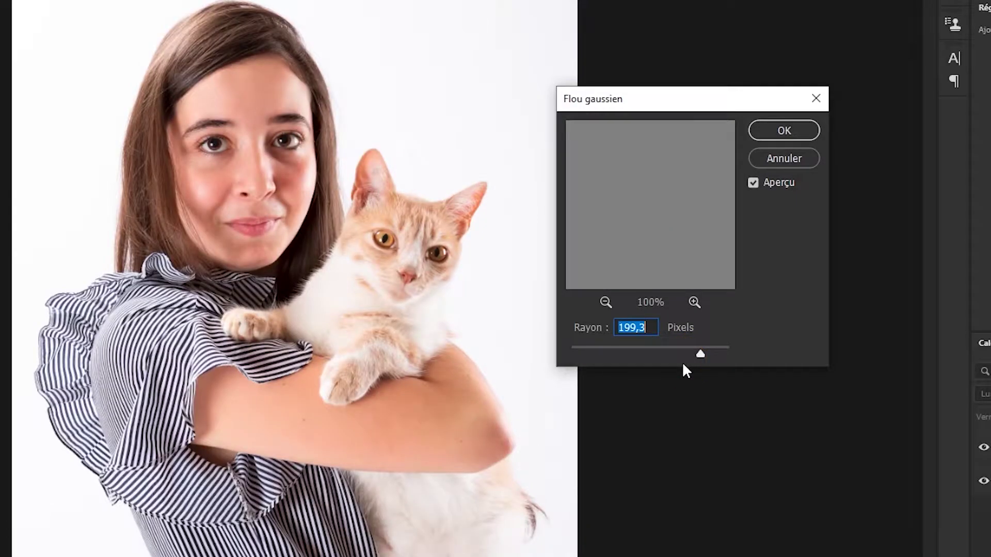
type("8")
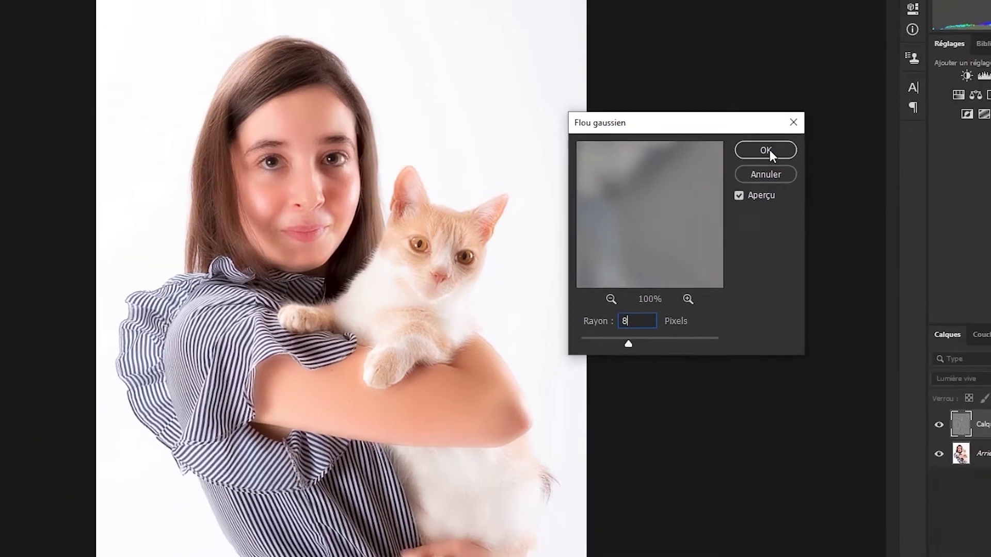
left_click(787, 131)
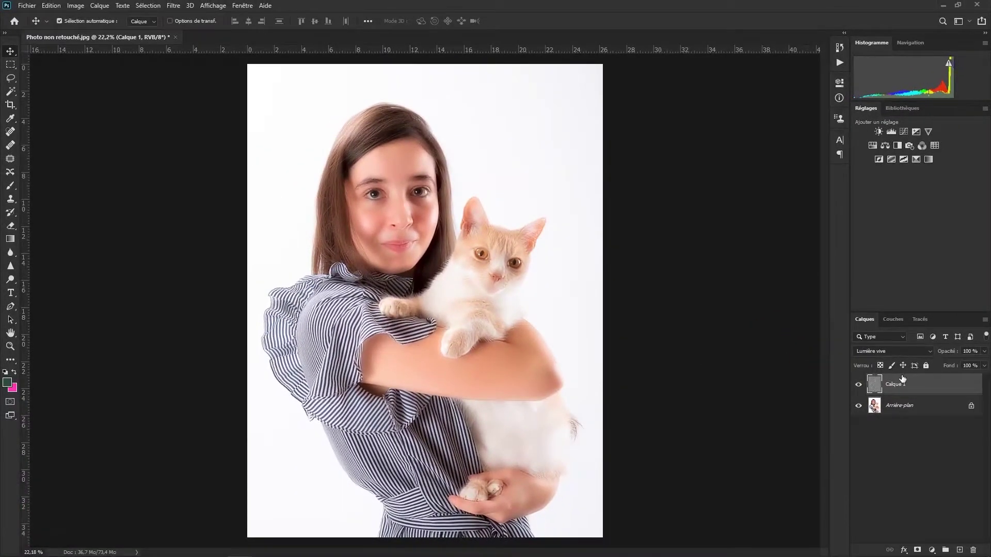
- Compare the portrait with and without the smoothing by toggling the visibility of Calque 1
left_click(858, 385)
left_click(859, 386)
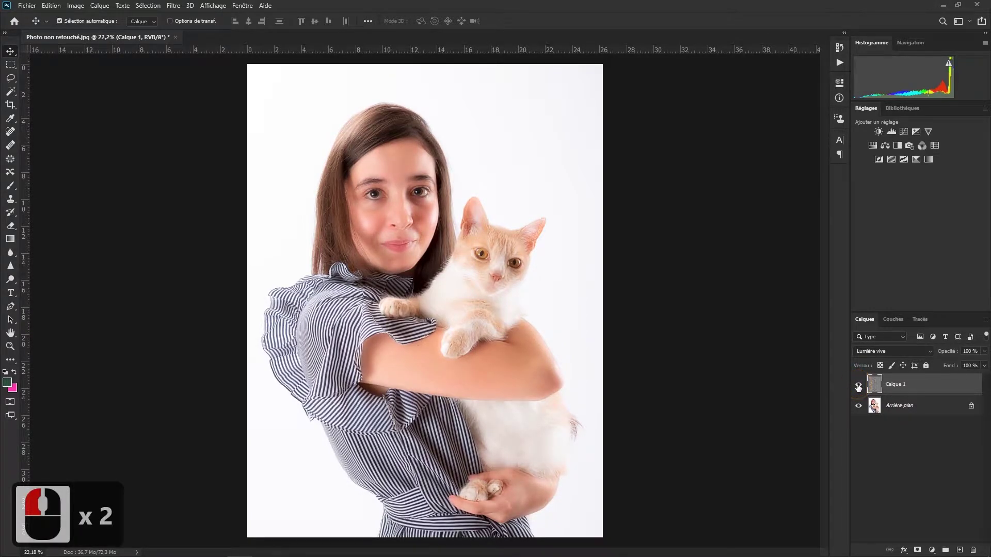
left_click(859, 387)
left_click(859, 387)
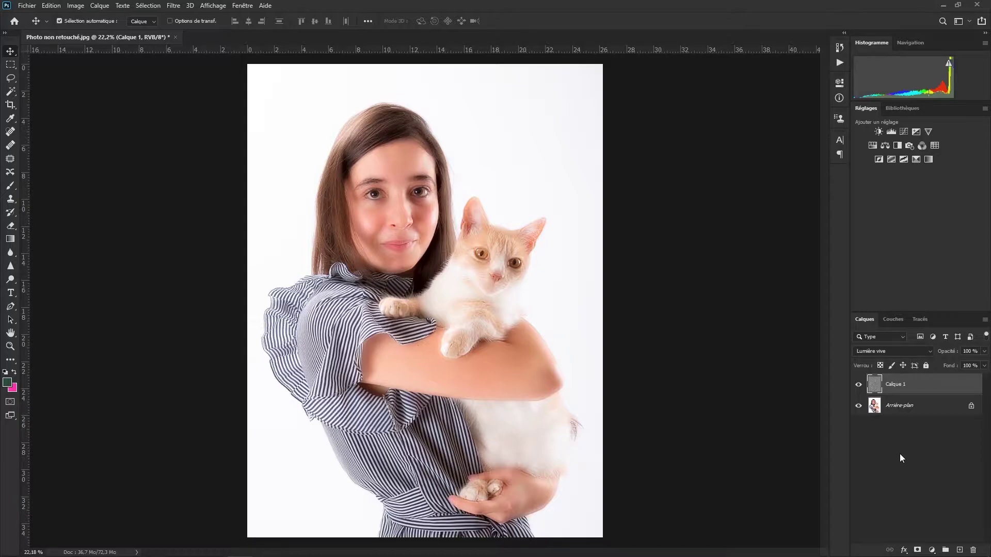
- Add a black layer mask to Calque 1 and activate the Brush tool
left_click(917, 550, "alt")
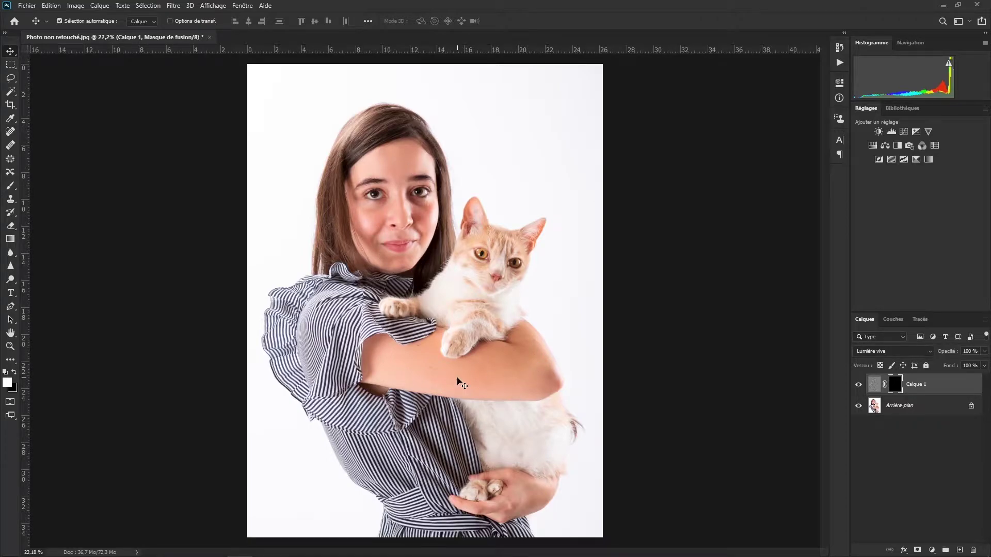
key("b")
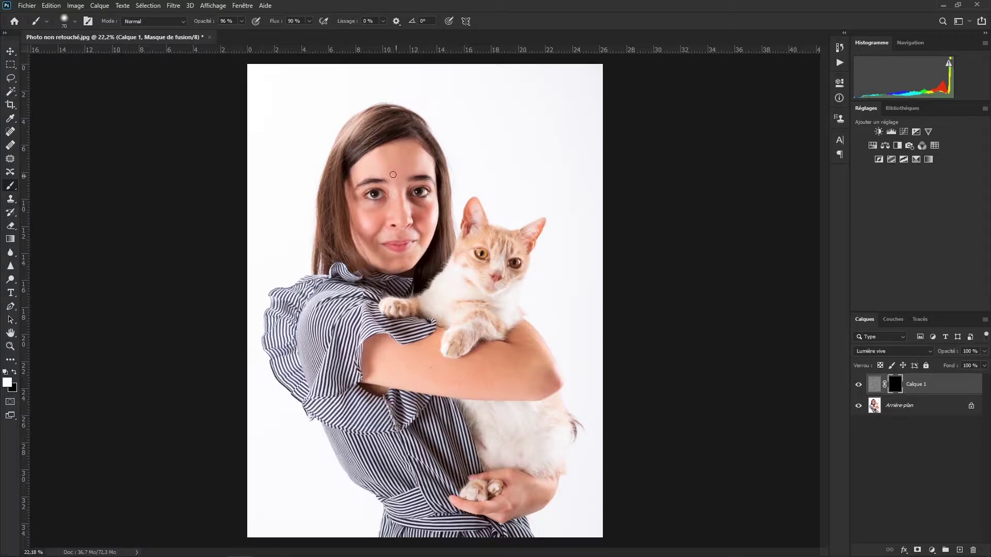
- Paint white on Calque 1's mask over the facial skin with brush sizes of 111 and 62 px, sparing the eyes and lips
scroll(377, 165, "up", 16)
right_click(416, 414, "alt")
scroll(478, 415, "down", 2)
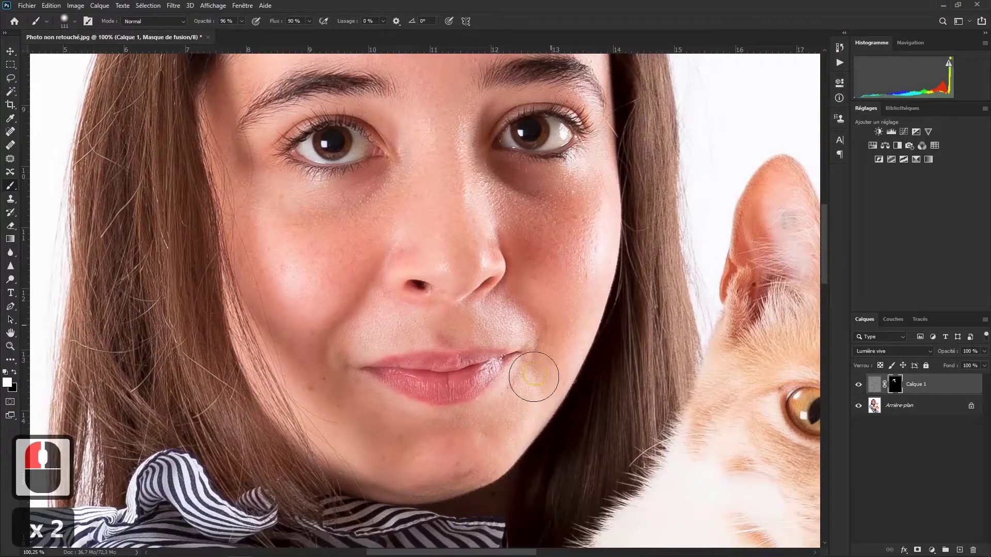
right_click(383, 323, "alt")
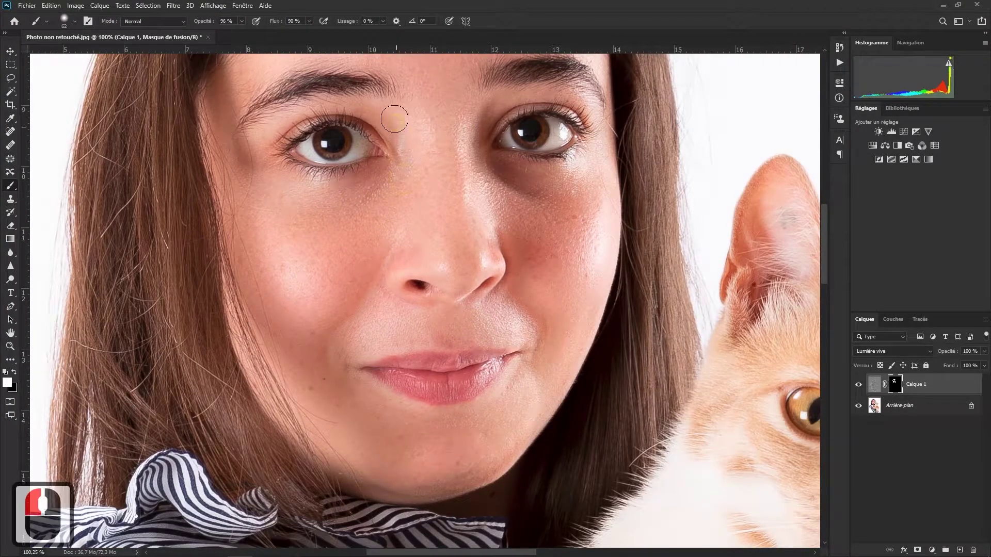
left_click_drag(379, 200, 379, 339)
left_click_drag(522, 331, 568, 435)
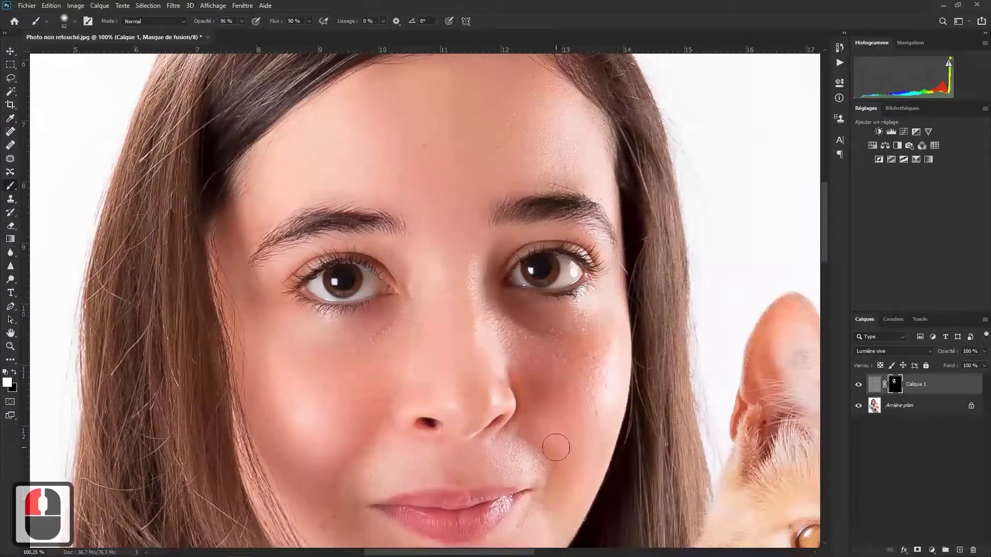
- Paint white on Calque 1's mask over the forearm and elbow skin, adjusting the brush size to the area
scroll(524, 467, "down", 5)
left_click_drag(464, 495, 310, 103)
right_click(279, 244, "alt")
mouse_move(279, 244)
left_mouse_down()
mouse_move(493, 329)
mouse_move(272, 322)
left_mouse_up()
mouse_move(415, 316)
left_mouse_down()
mouse_move(575, 305)
mouse_move(289, 237)
left_mouse_up()
scroll(501, 216, "up", 6)
right_click(538, 184, "alt")
left_click_drag(537, 184, 483, 308)
- Paint white on Calque 1's mask over the hand below the cat, reducing the brush for the fingers and narrow edges
scroll(483, 308, "down", 5)
scroll(484, 308, "down", 5)
left_click_drag(583, 496, 449, 170)
scroll(449, 256, "up", 10)
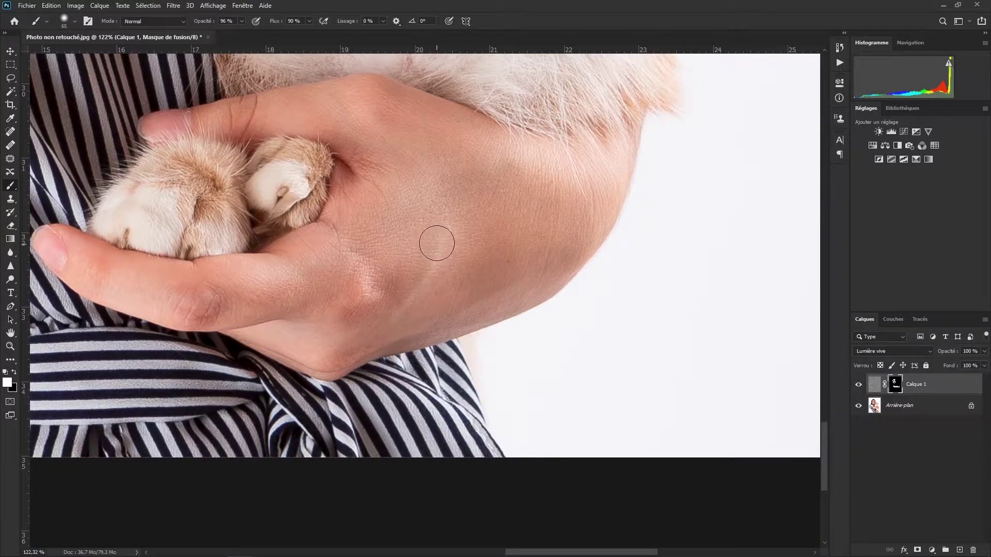
left_click_drag(438, 213, 472, 250)
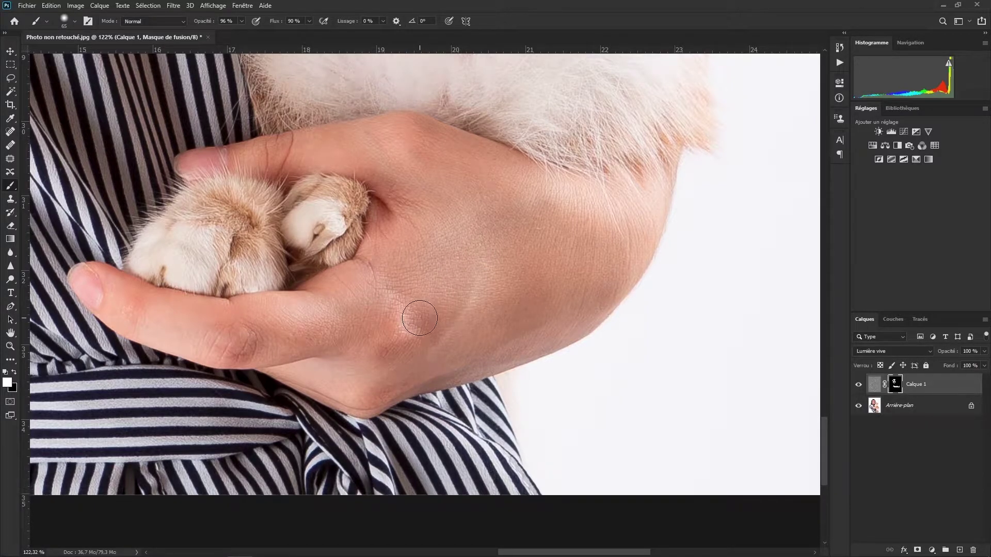
key("alt")
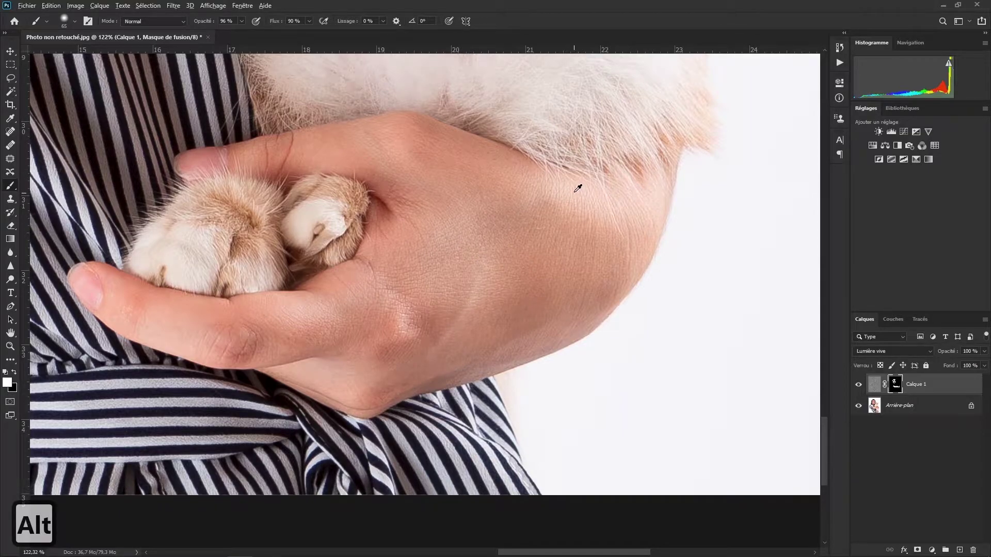
key("alt")
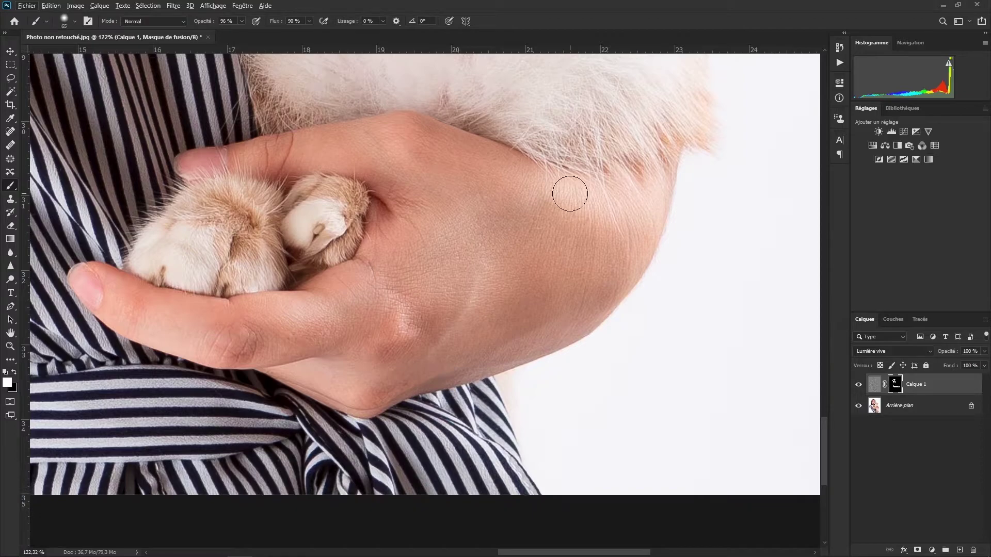
right_click(535, 199)
left_click_drag(606, 226, 611, 226)
left_click_drag(495, 215, 218, 307)
right_click(364, 363, "alt")
left_click_drag(340, 374, 287, 370)
scroll(287, 370, "up", 7)
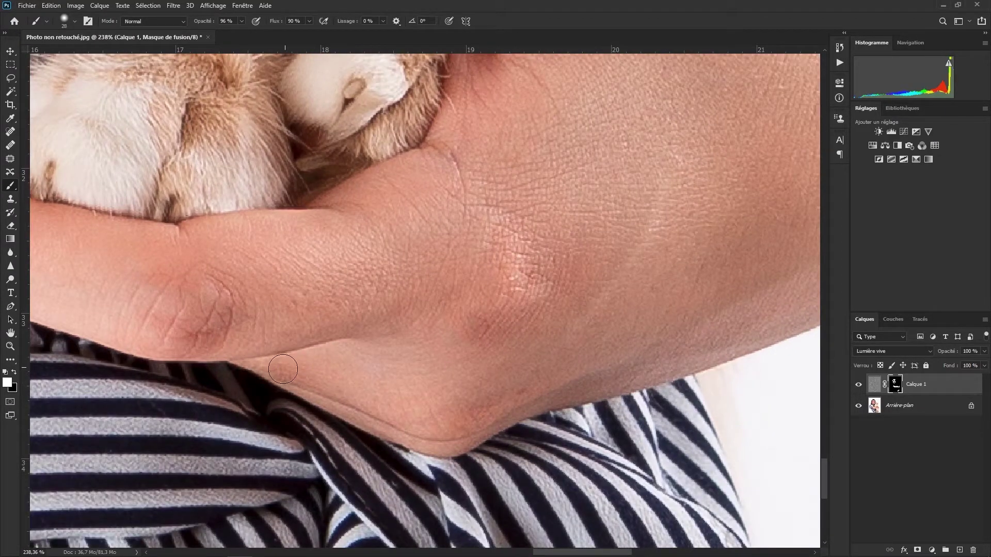
- View the whole portrait and compare it with and without the masked smoothing of Calque 1
scroll(454, 356, "down", 20)
scroll(410, 352, "up", 6)
scroll(413, 348, "up", 2)
scroll(398, 316, "down", 20)
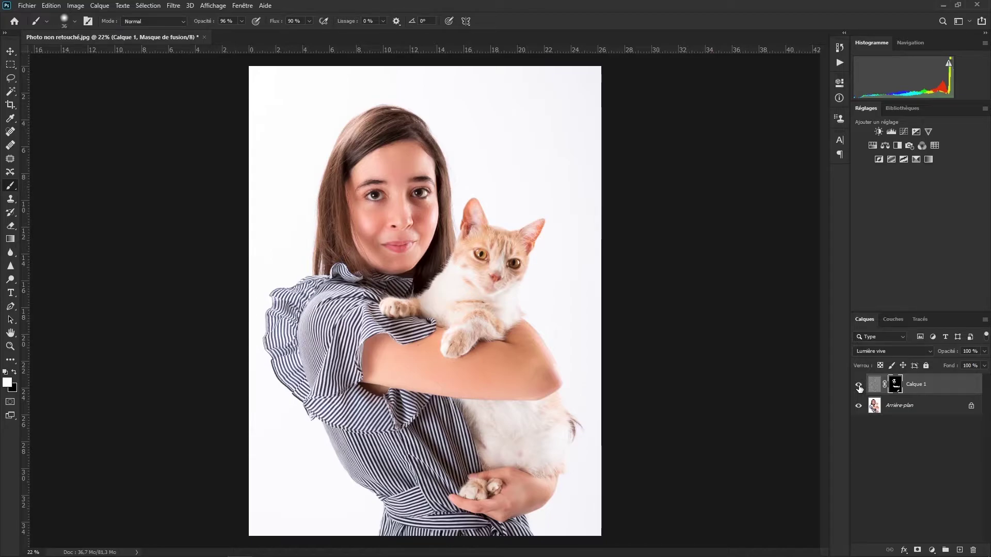
left_click(859, 386)
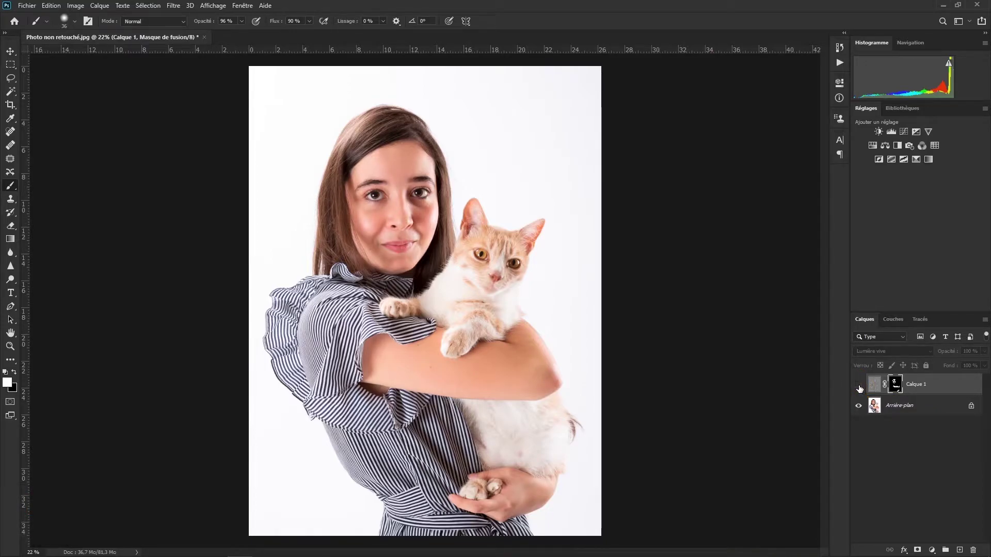
left_click(859, 388)
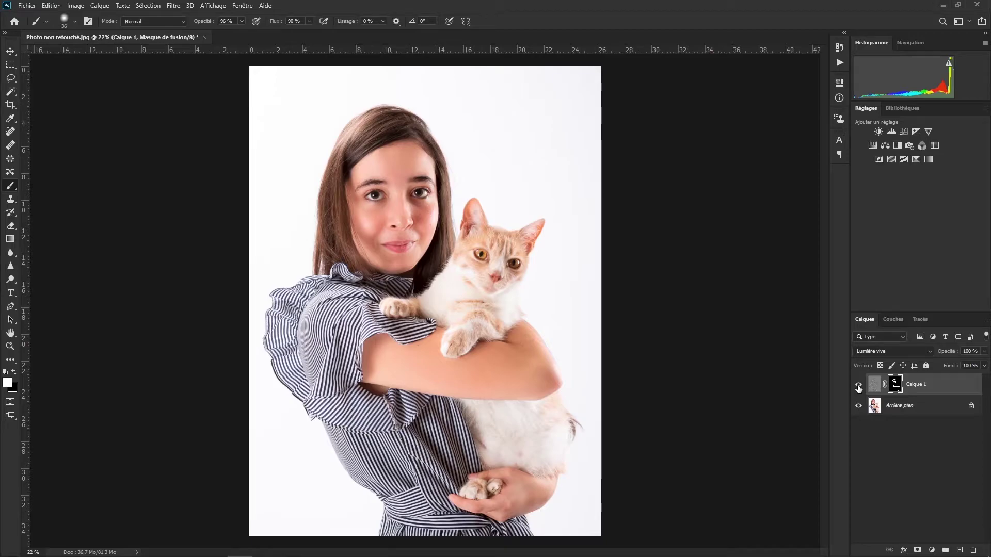
- Hide Calque 1 and display the list of actions with the Arrière-plan layer selected
left_click(859, 388)
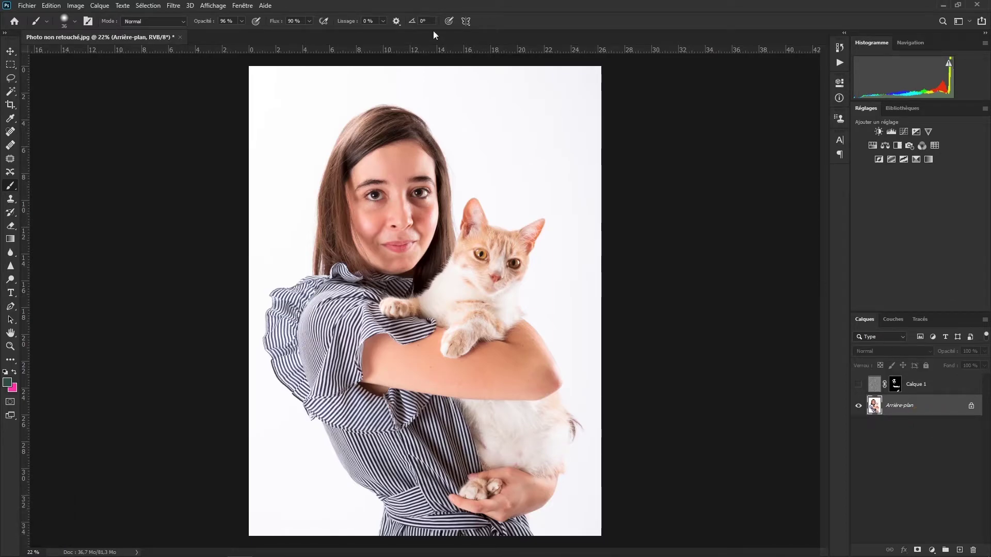
left_click(250, 6)
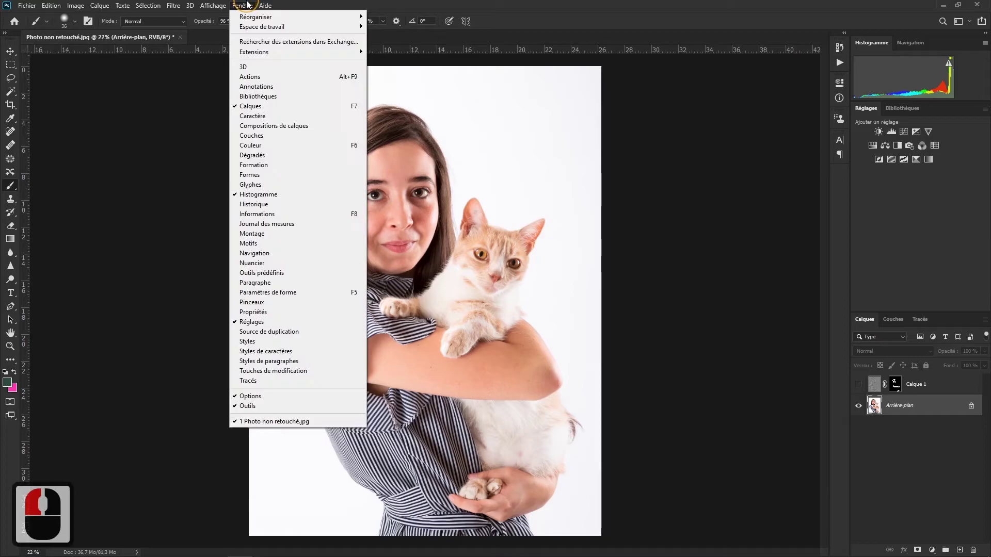
left_click(282, 78)
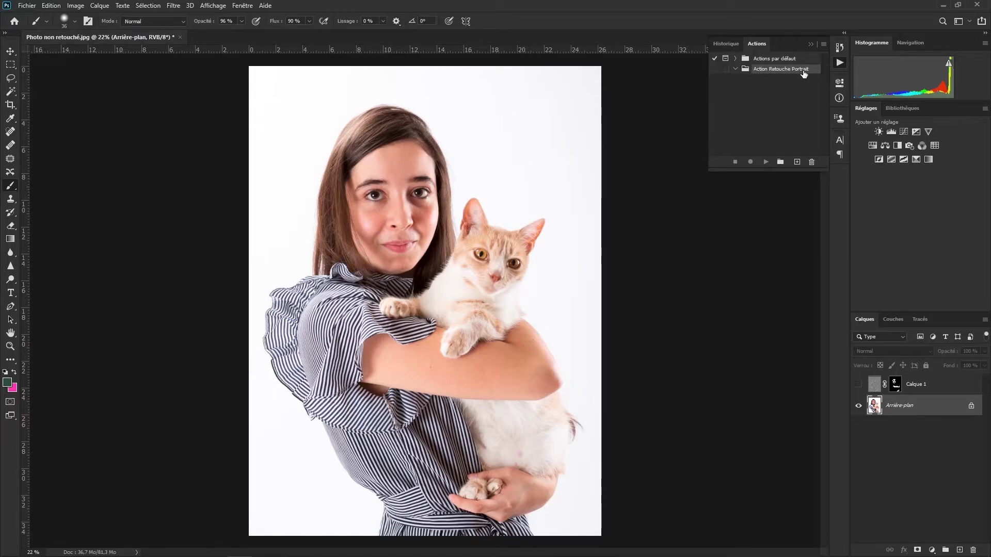
- Create an action named "Lissage de peau FORT" in the Action Retouche Portrait set and start recording it
left_click(797, 162)
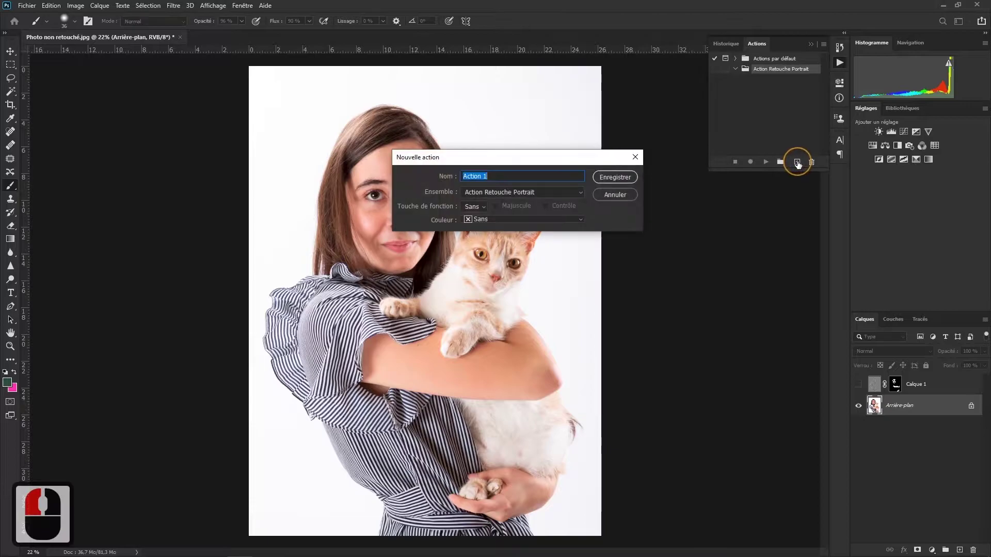
left_click(511, 172)
type("Li")
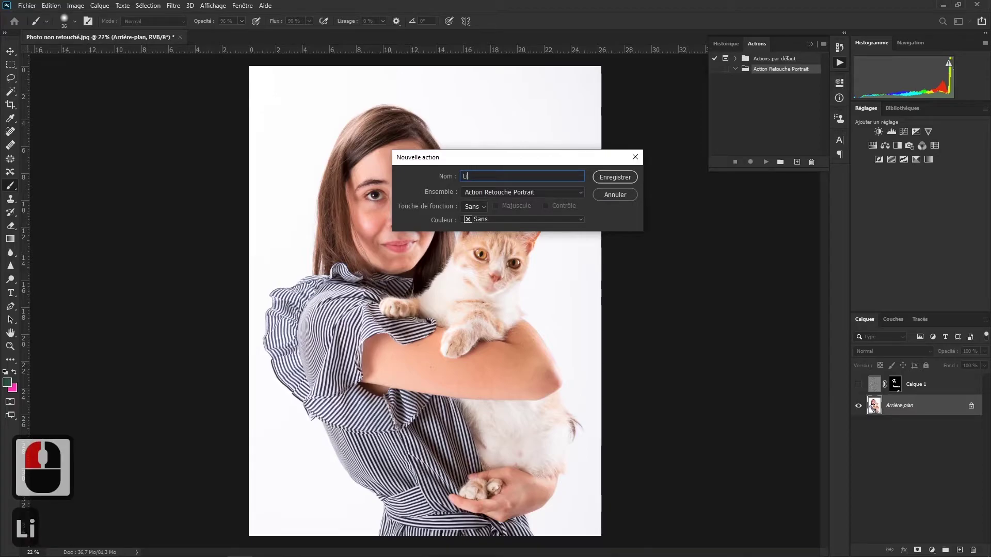
type("ssage de pe")
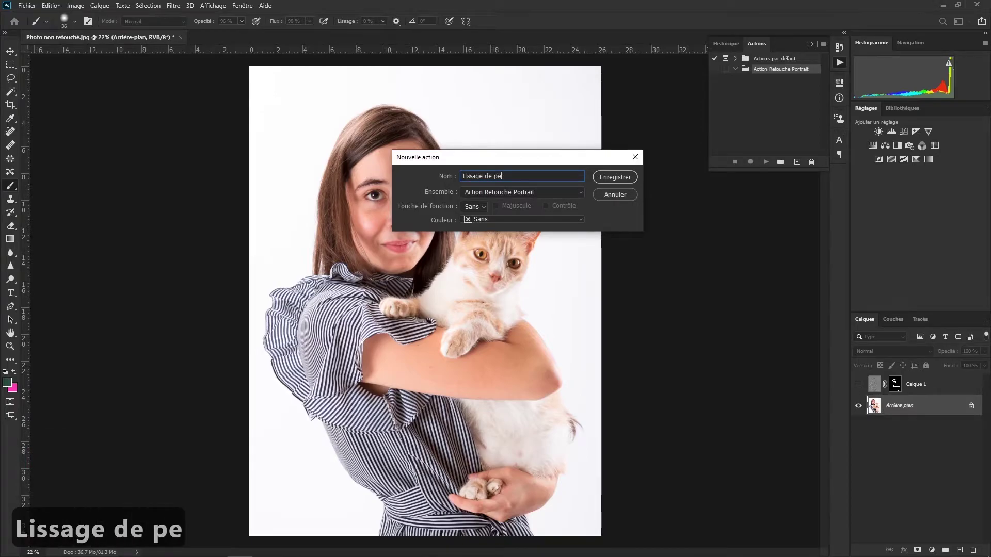
type("au Fort")
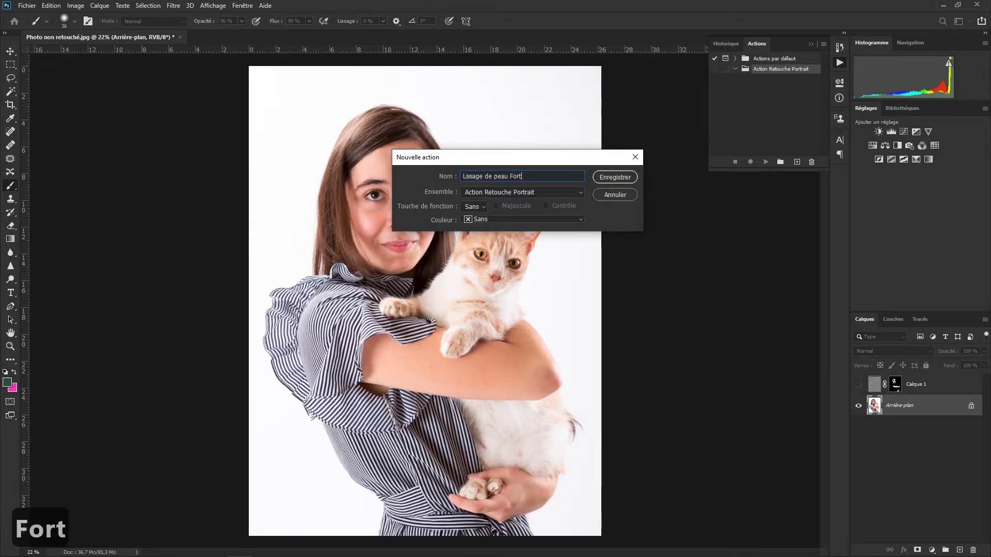
key("BackSpace")
key("BackSpace")
key("BackSpace")
type("ORT")
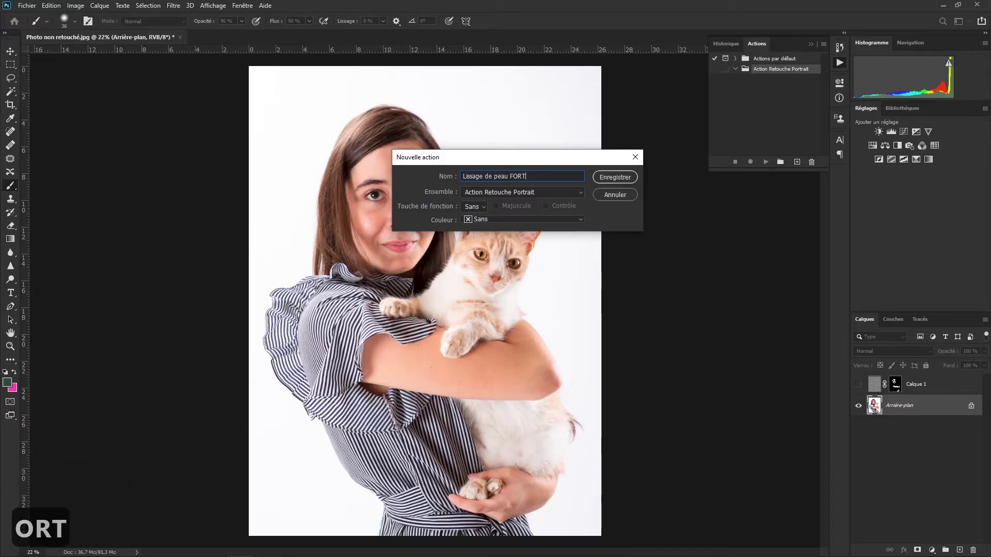
left_click(614, 177)
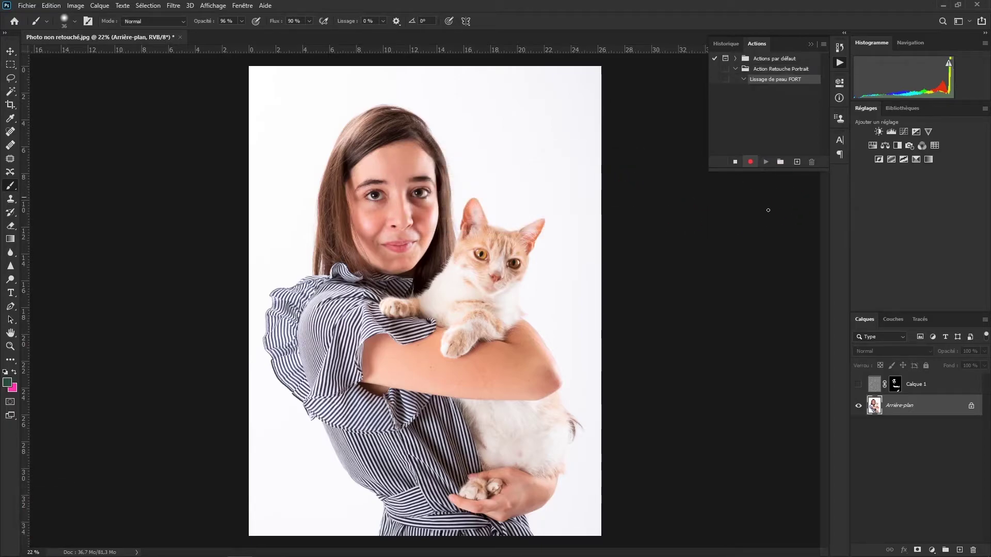
- Duplicate the Arrière-plan layer, invert the copy to a negative and set its blend mode to Lumière vive
left_click(916, 414)
key("ctrl+j")
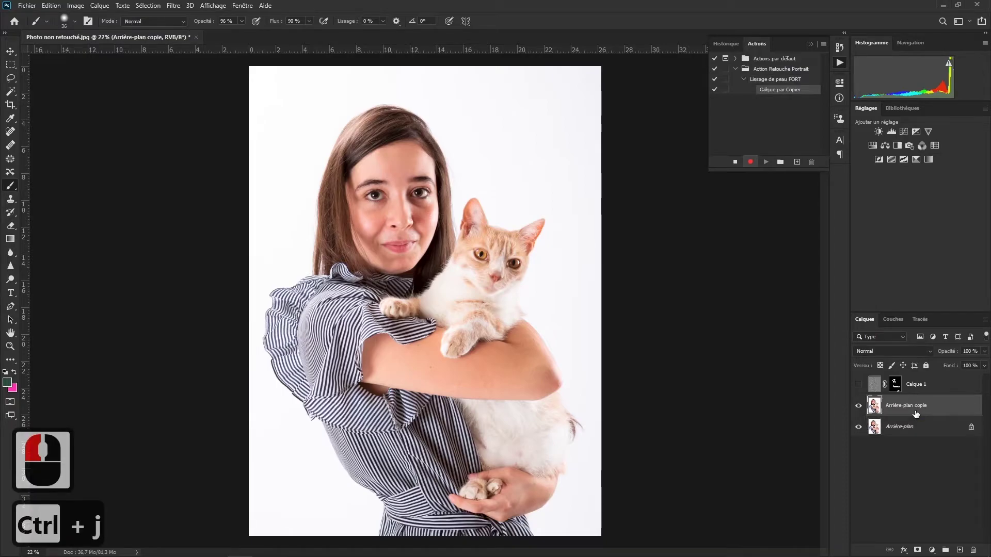
key("ctrl+i")
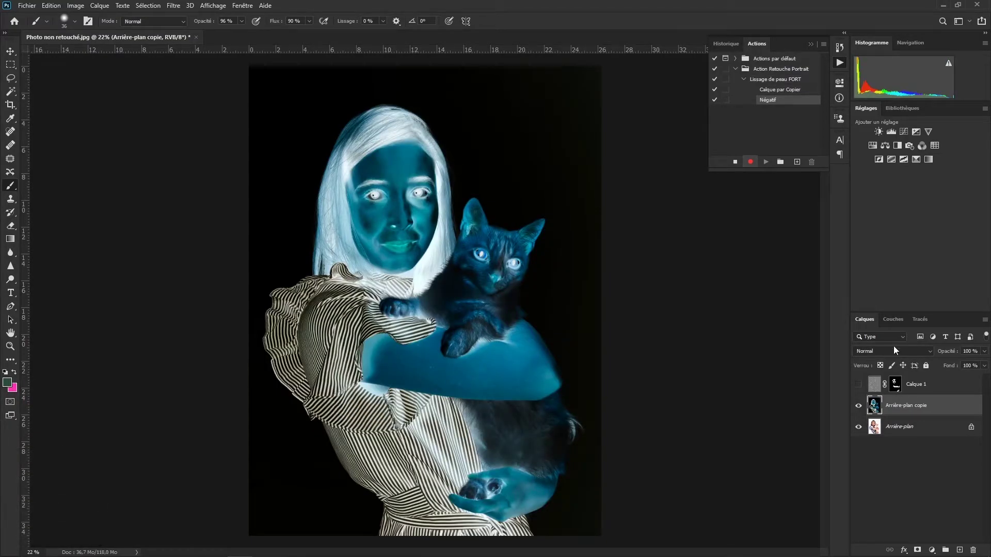
left_click(890, 349)
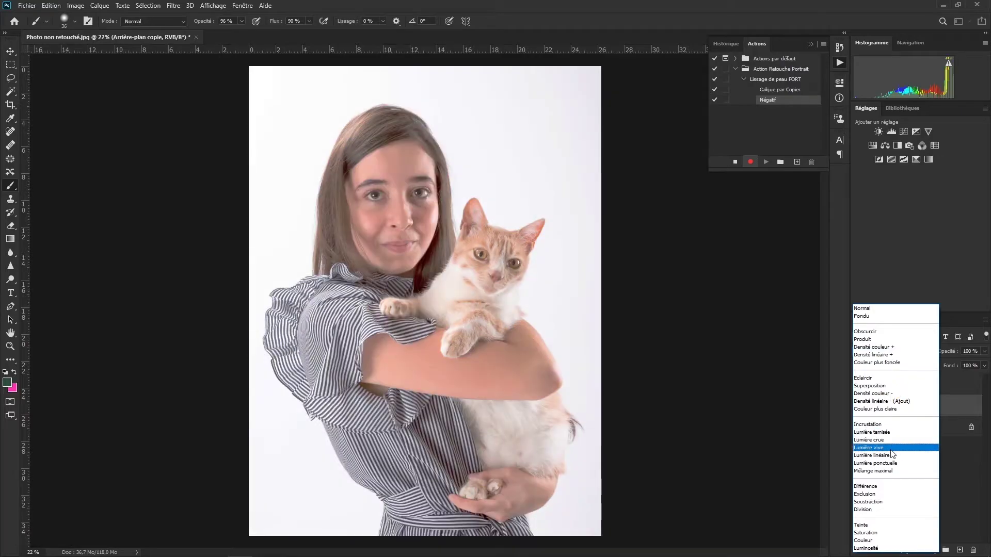
left_click(891, 449)
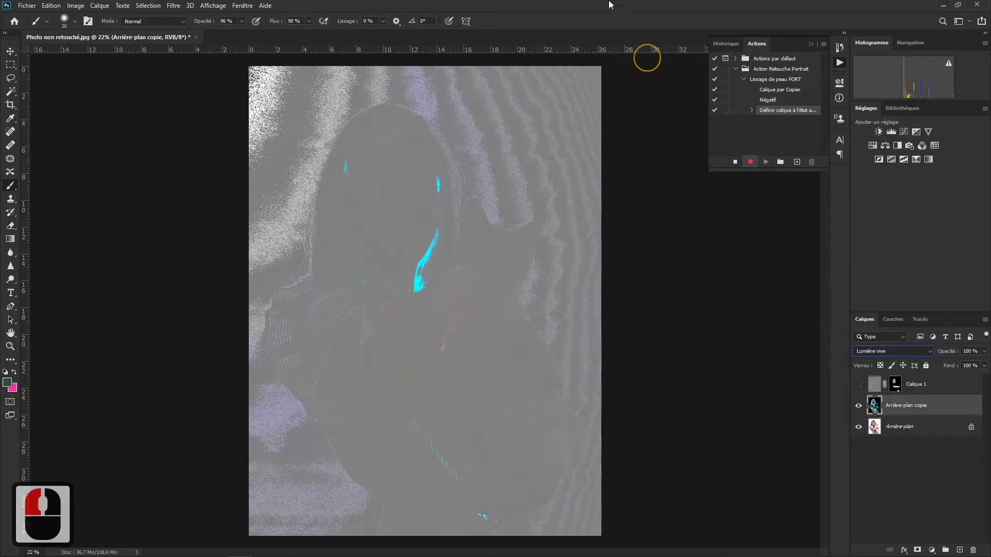
- Apply the Passe-haut filter with a 20-pixel radius to the inverted Arrière-plan copie layer
left_click(174, 5)
mouse_move(239, 211)
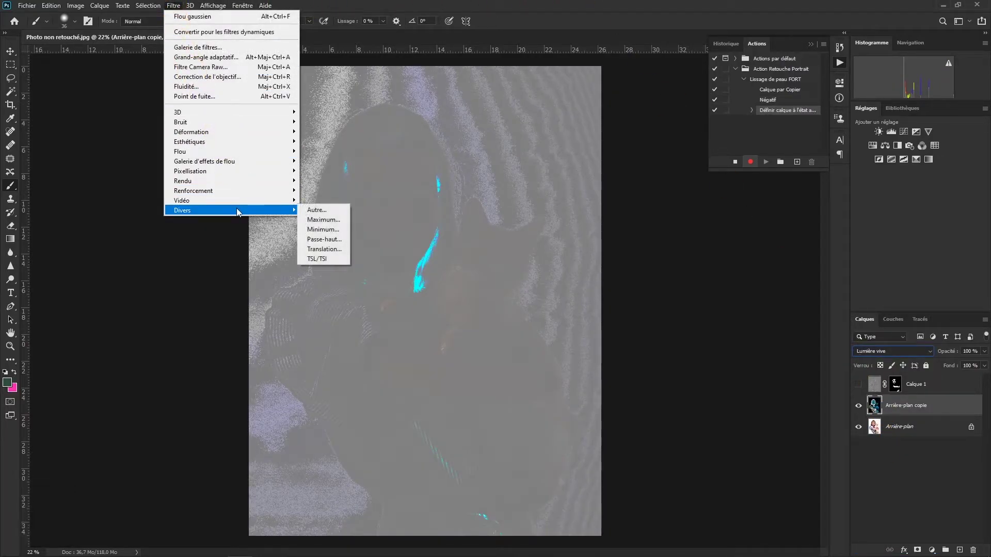
left_click(324, 239)
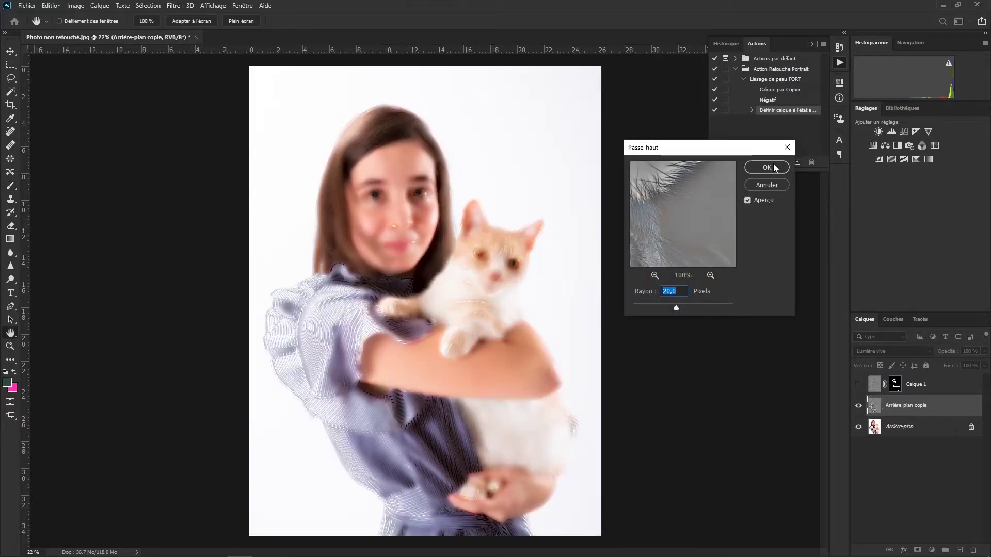
left_click(774, 167)
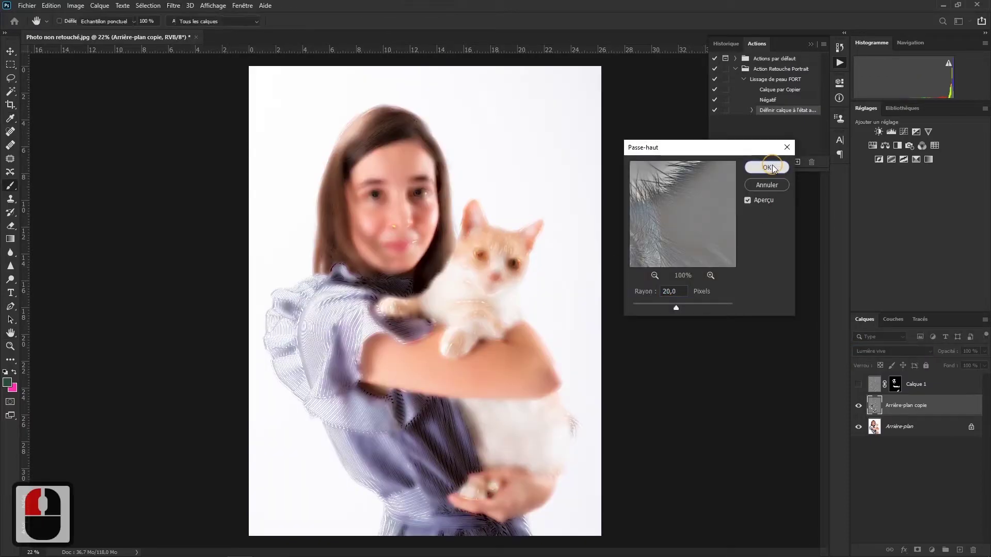
- Apply a Flou gaussien with an 8-pixel radius to the Arrière-plan copie layer
left_click(174, 5)
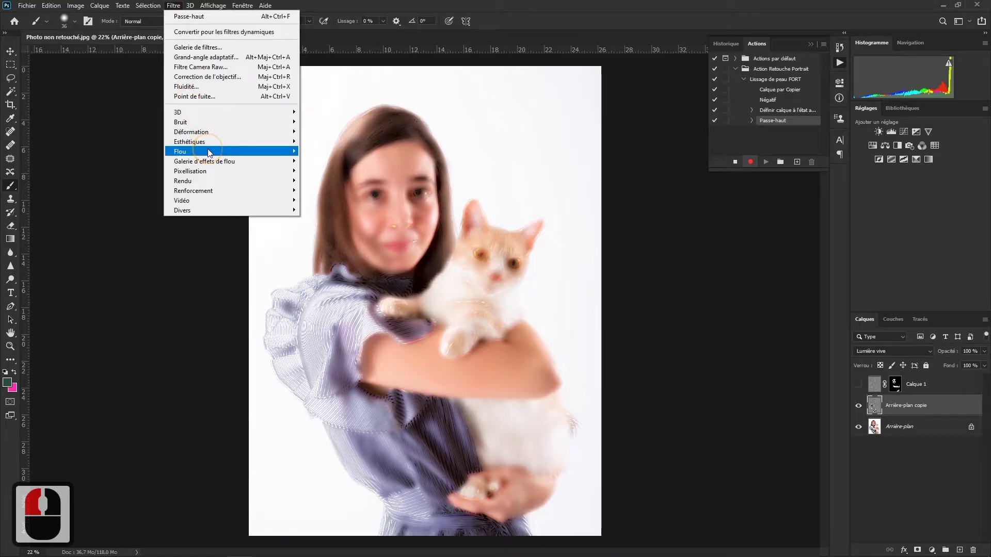
mouse_move(248, 151)
left_click(356, 201)
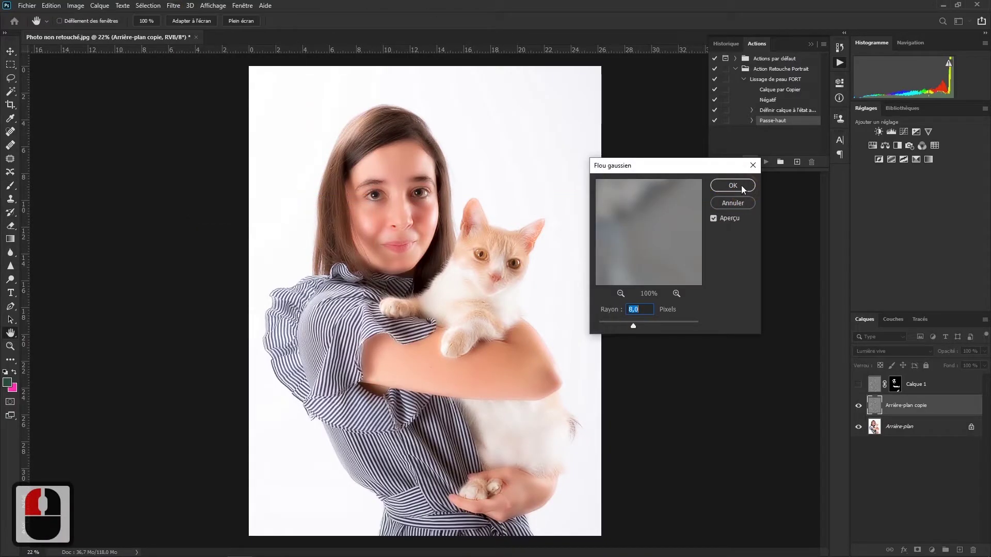
left_click(741, 185)
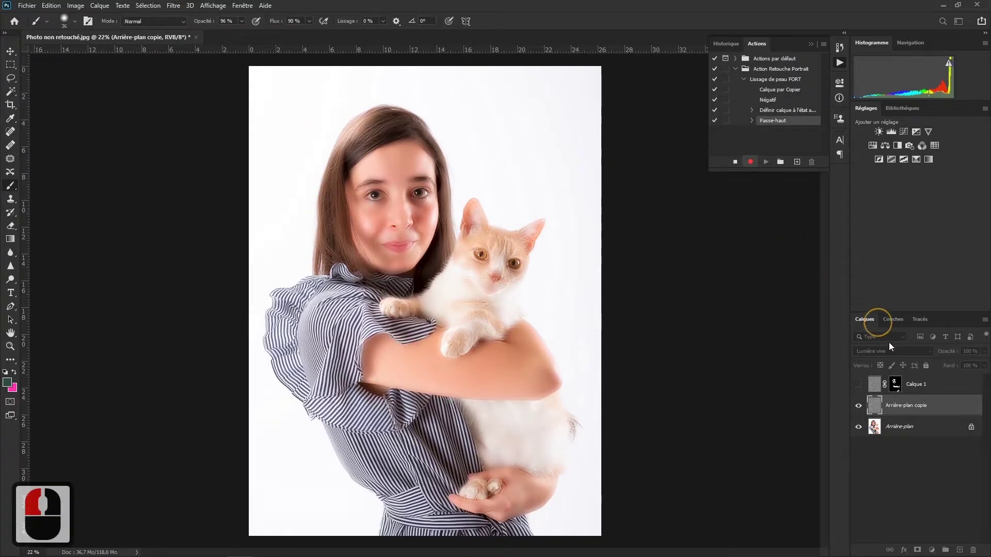
- Add a black mask to Arrière-plan copie, stop recording the action and collapse its recorded commands
left_click(918, 550, "alt")
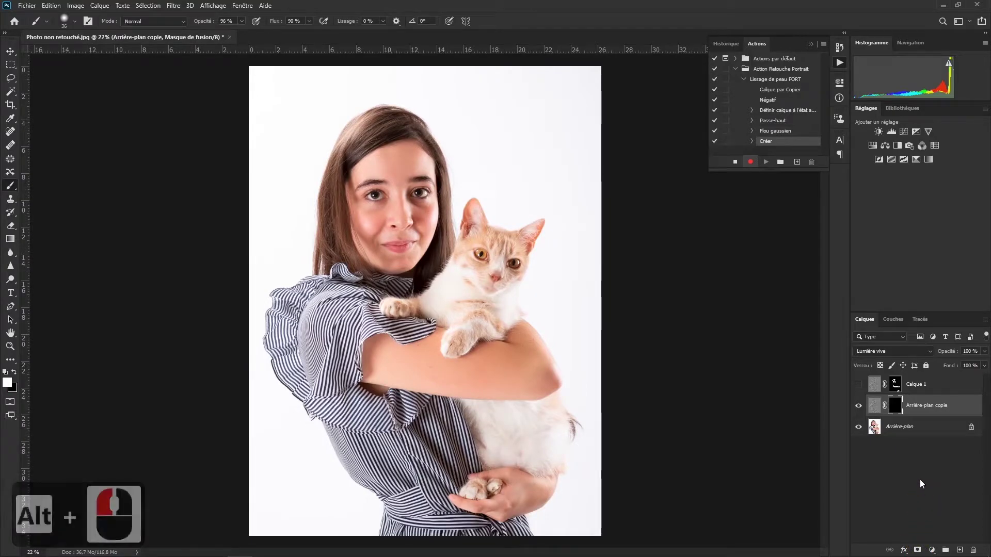
key("b")
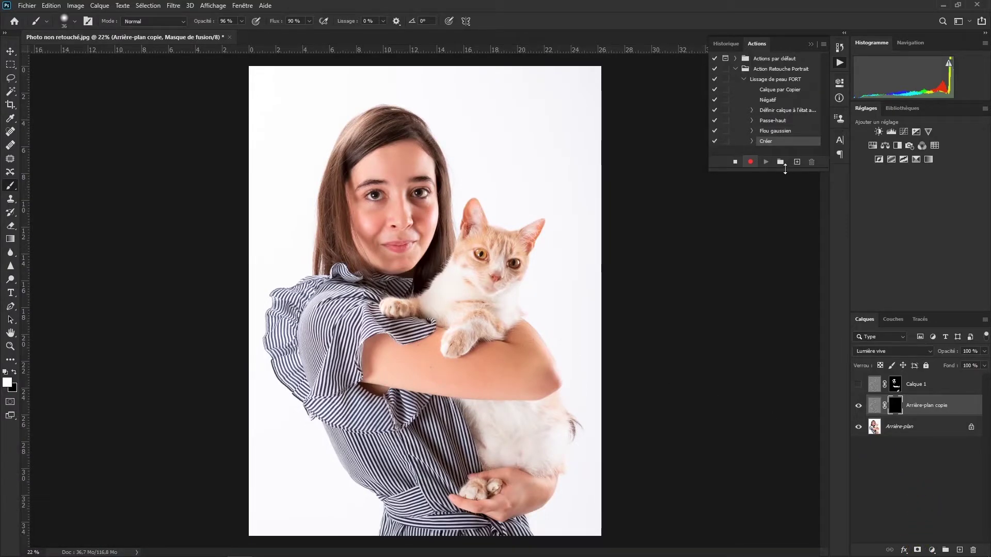
left_click(735, 162)
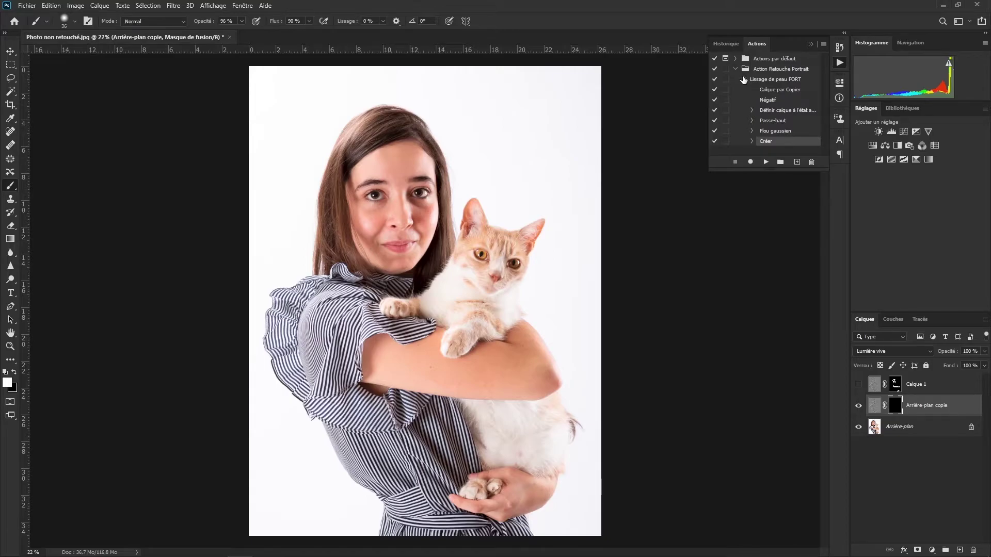
left_click(744, 78)
- Delete the Arrière-plan copie layer and play the Lissage de peau FORT action on the Arrière-plan layer
left_click(953, 403)
left_click(965, 405)
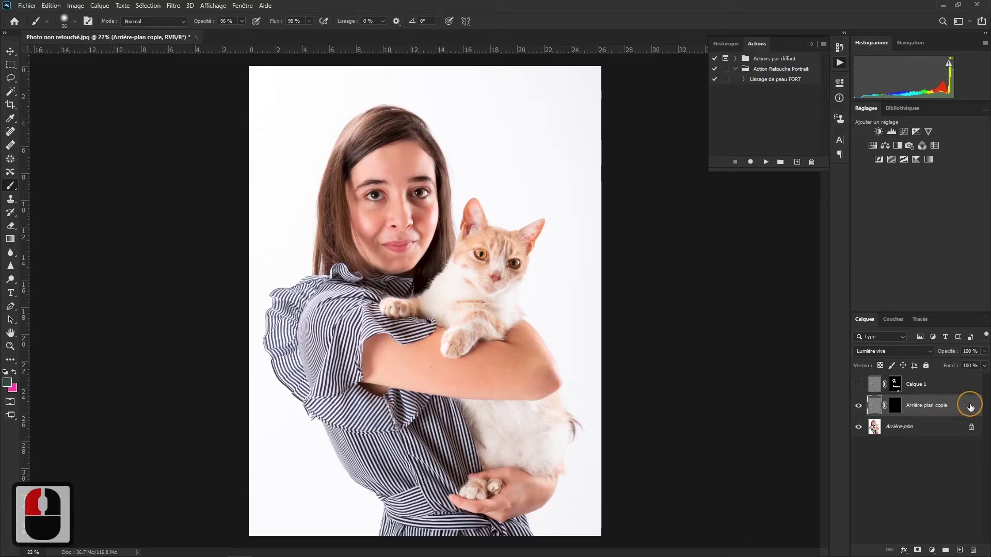
key("Delete")
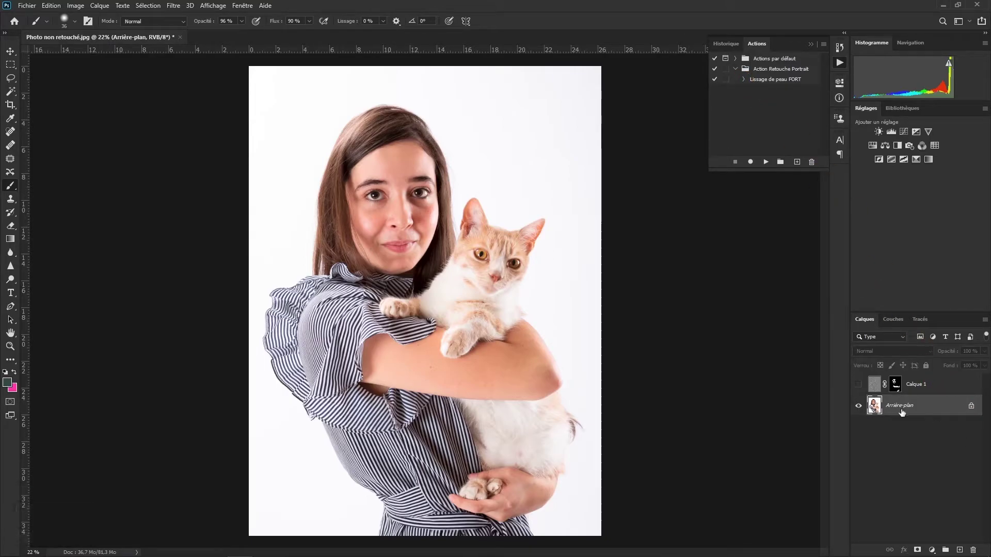
left_click(777, 81)
left_click(766, 162)
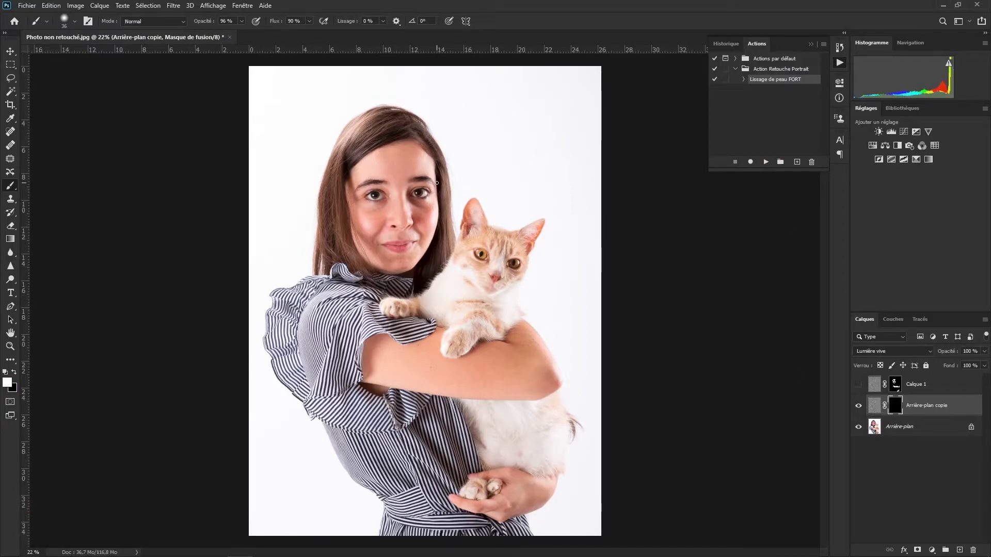
- Enlarge the brush to about 181 pixels and paint white on the new layer's mask over the cheek skin
right_click(391, 165)
left_click_drag(381, 162, 390, 162)
scroll(384, 165, "up", 16, "alt")
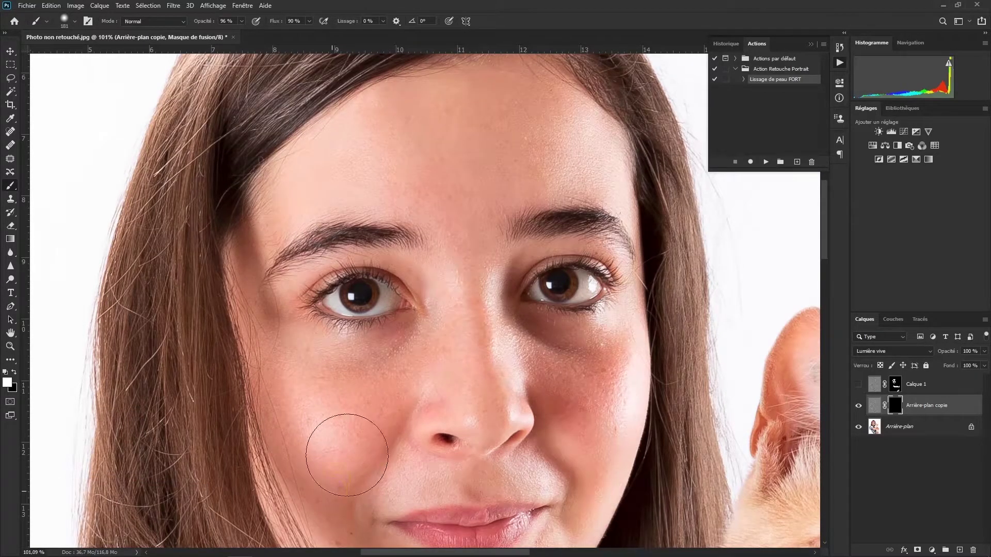
mouse_move(406, 425)
left_mouse_down()
mouse_move(591, 446)
mouse_move(556, 391)
mouse_move(397, 457)
mouse_move(538, 459)
mouse_move(368, 429)
left_mouse_up()
scroll(565, 443, "down", 11, "alt")
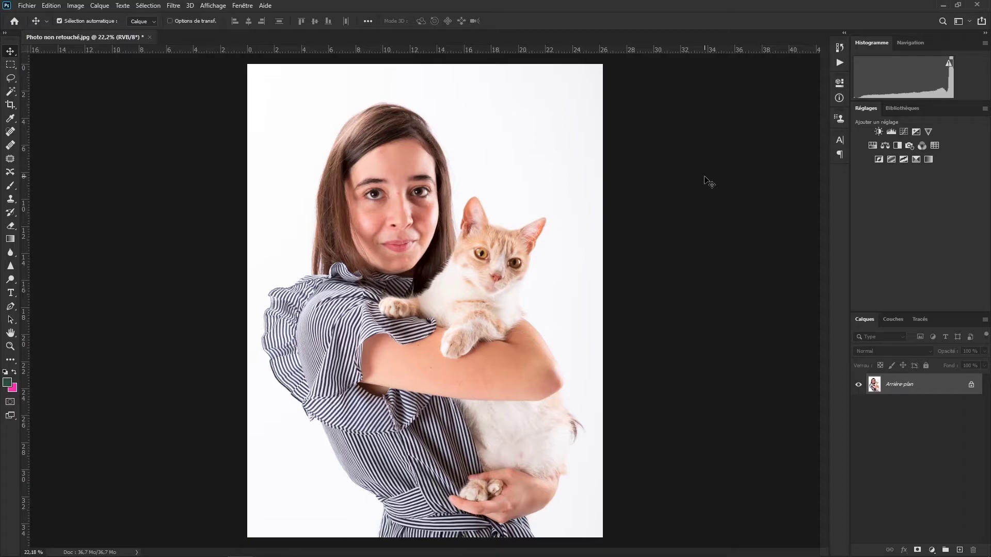
- Duplicate the Arrière-plan layer twice, naming the lower copy COULEUR and the upper copy TEXTURE
left_click(929, 390)
key("ctrl+j")
key("ctrl+j")
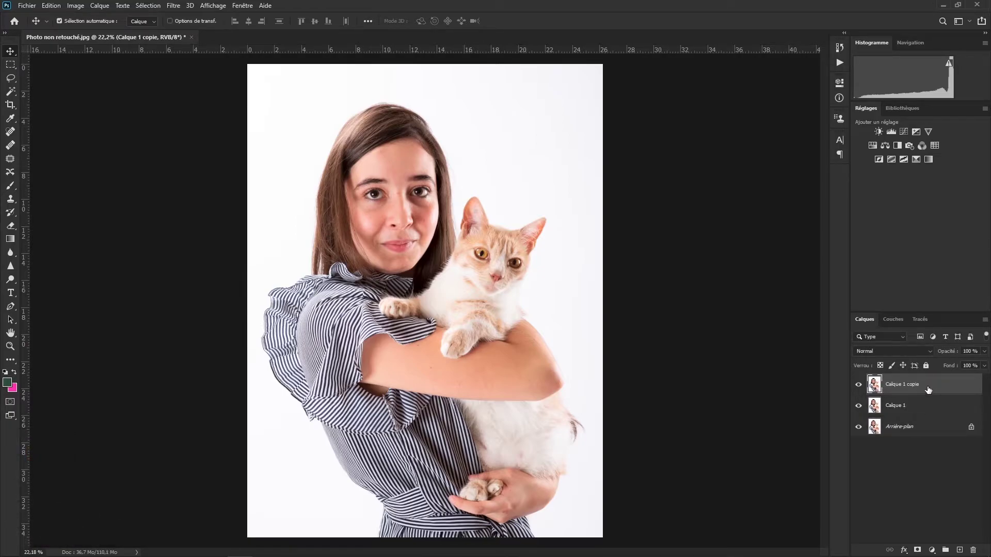
double_click(891, 406)
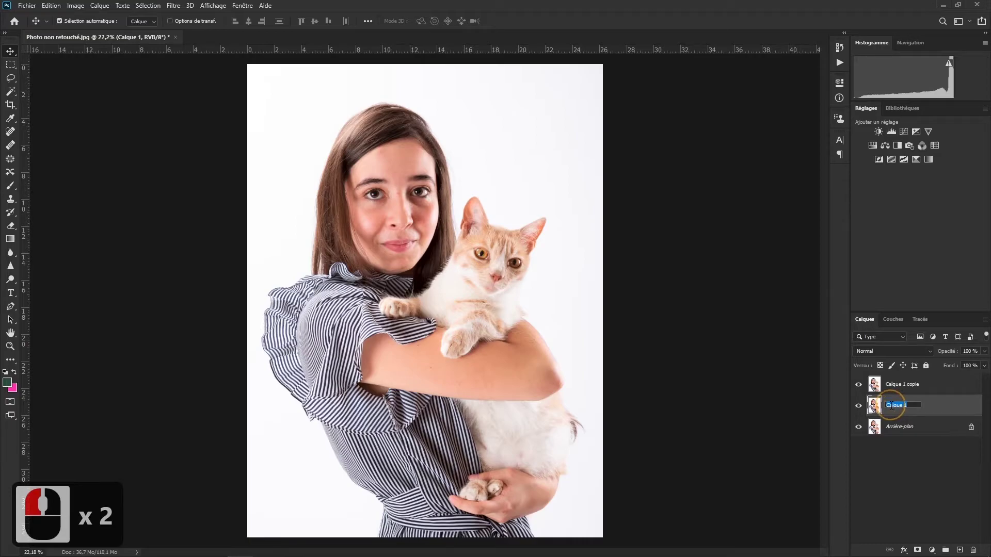
type("COULEUR")
key("Return")
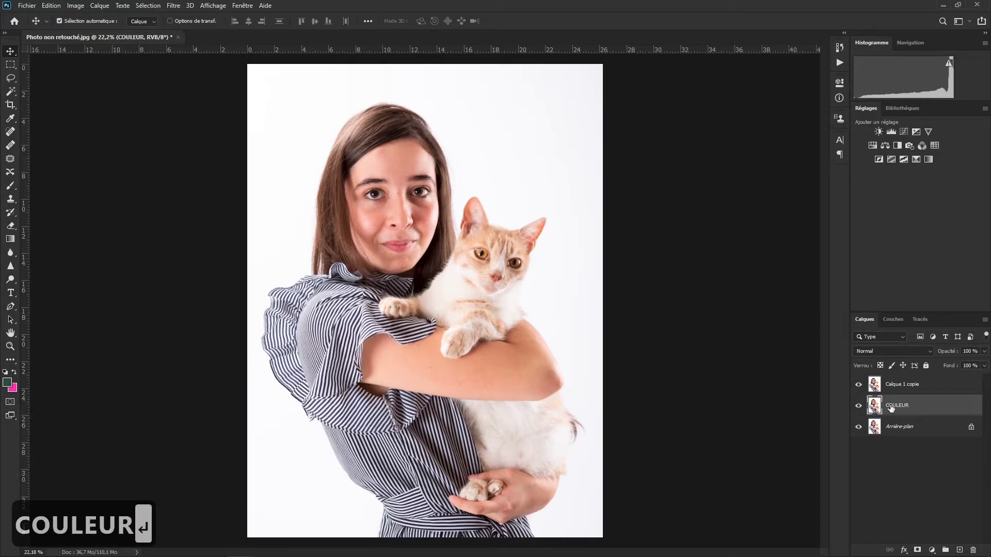
double_click(907, 385)
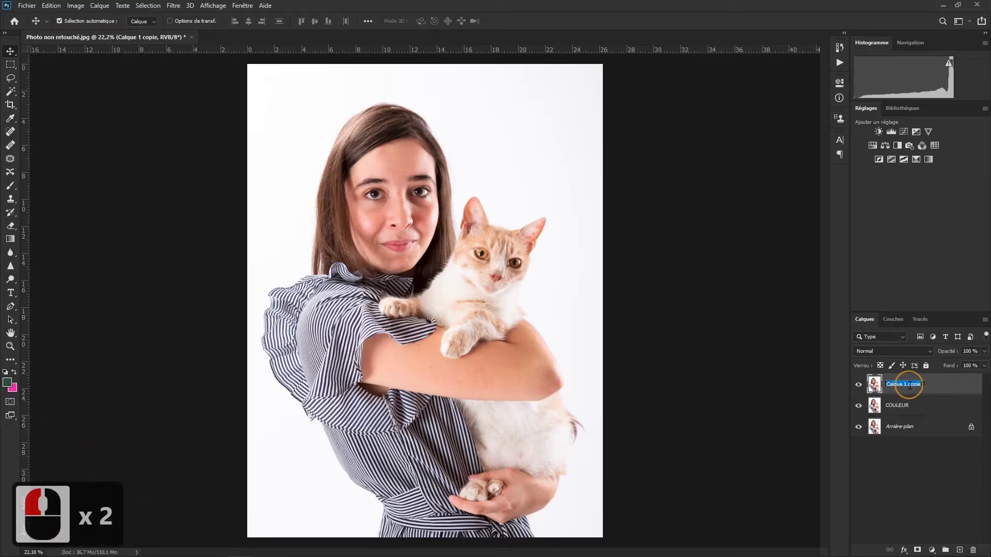
type("TEXTURE")
key("Return")
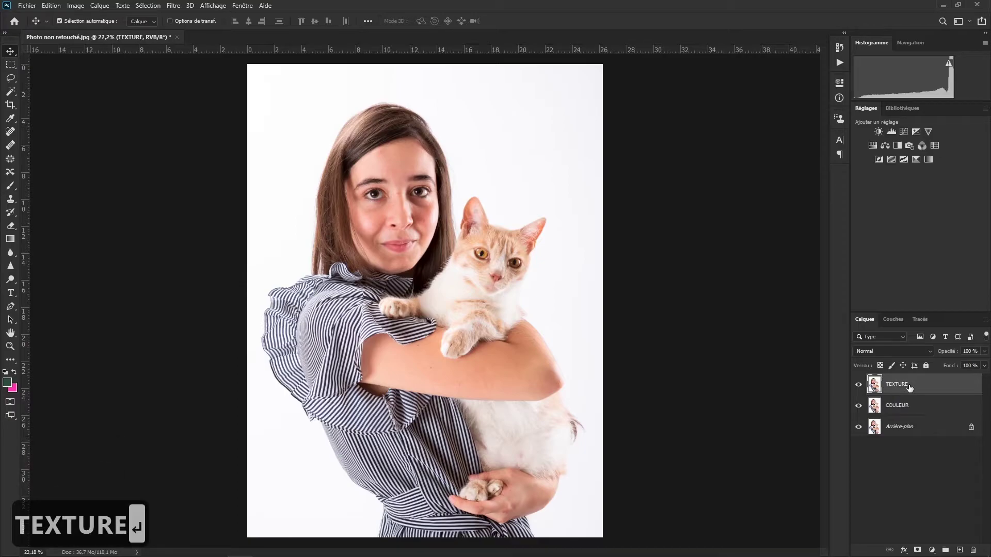
- Apply a Flou gaussien with a 20-pixel radius to the COULEUR layer while TEXTURE is hidden, and redisplay TEXTURE
left_click(858, 384)
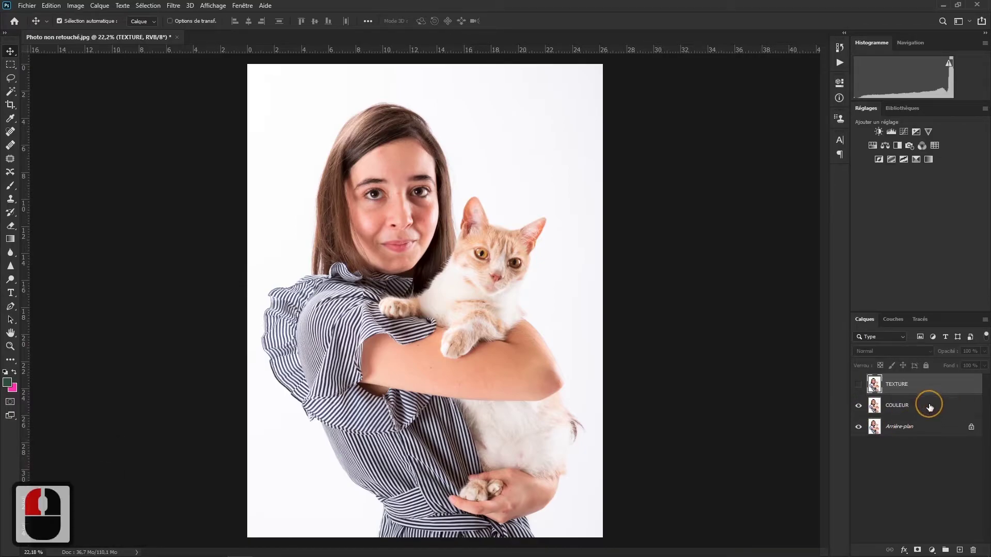
left_click(927, 405)
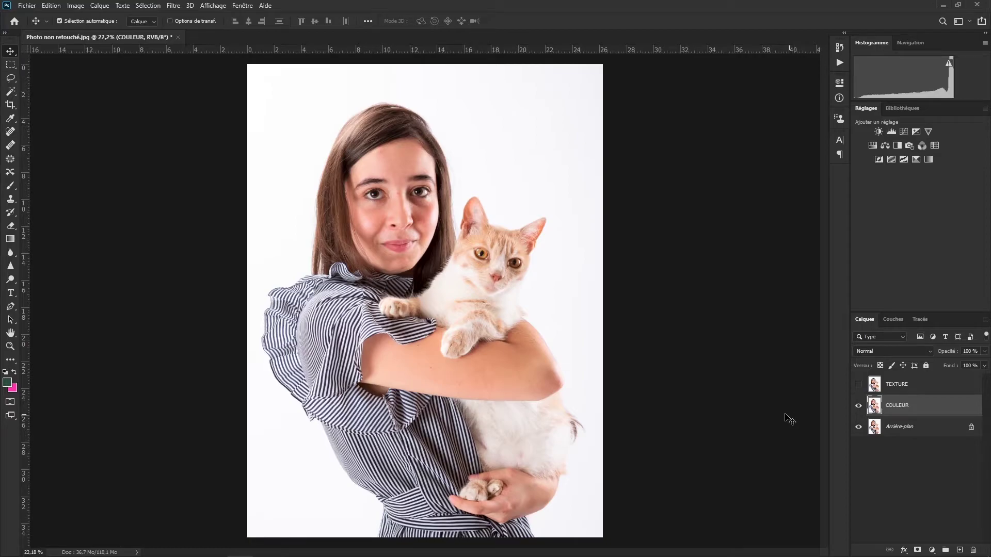
left_click(173, 6)
mouse_move(242, 151)
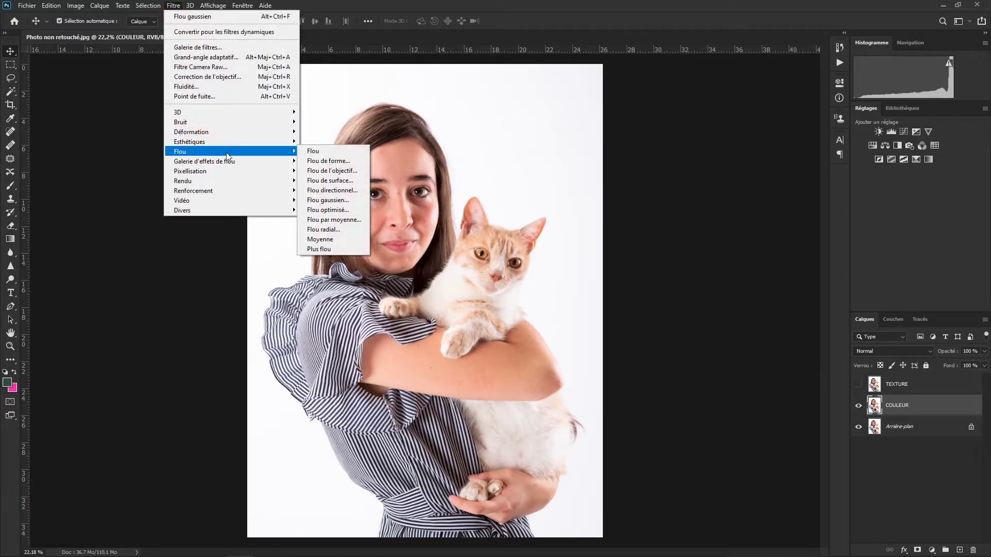
left_click(346, 200)
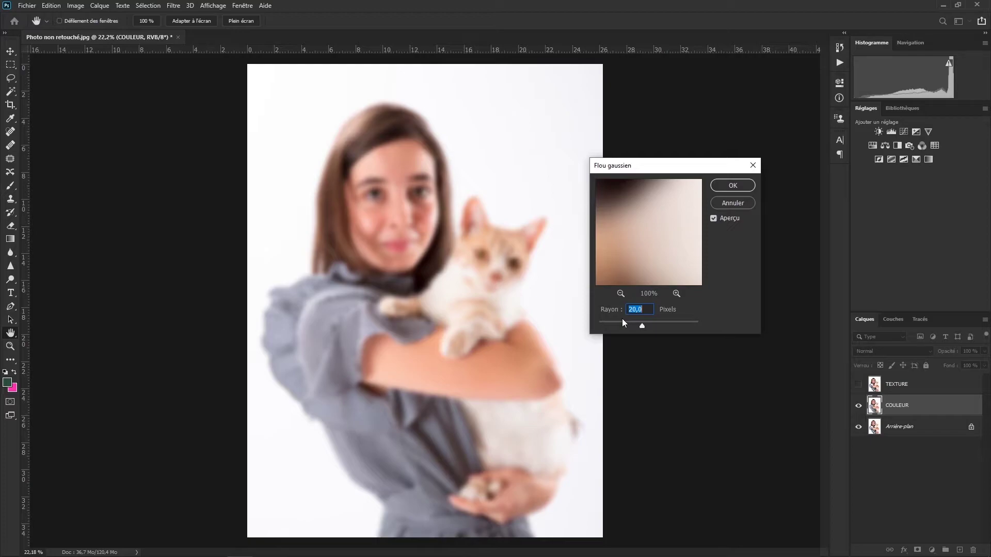
left_click(734, 185)
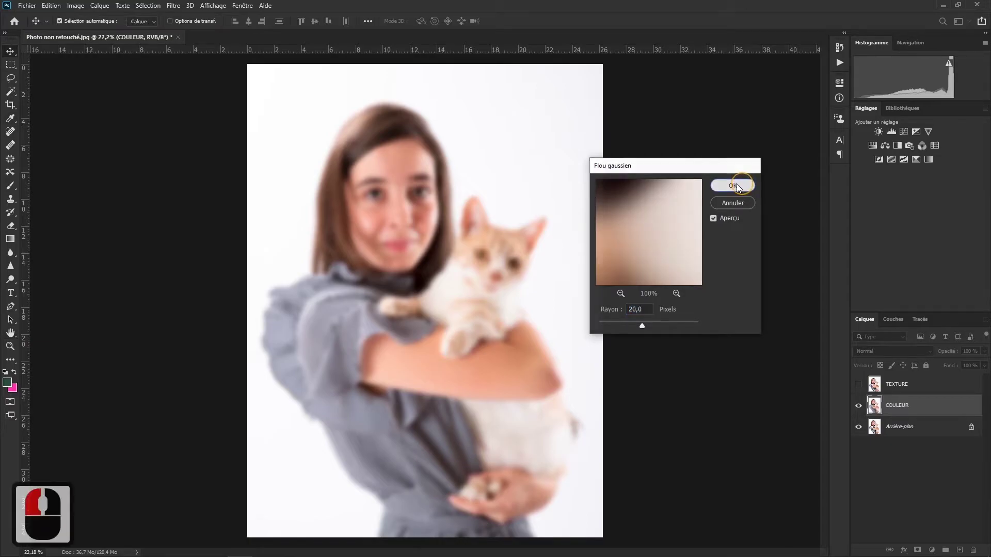
left_click(858, 384)
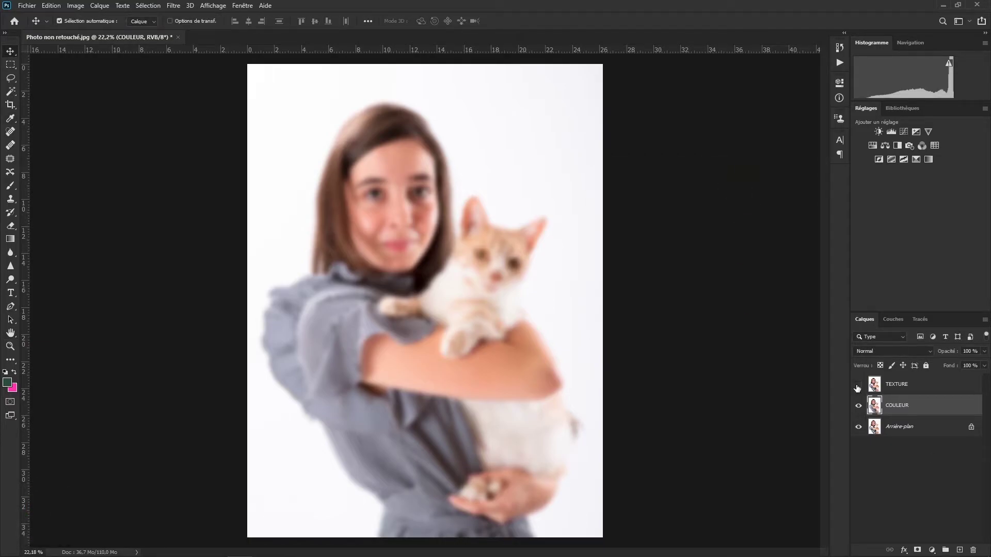
- Use Appliquer une image on the TEXTURE layer with COULEUR as source layer, Soustraction operation, scale 2 and offset 128
left_click(940, 385)
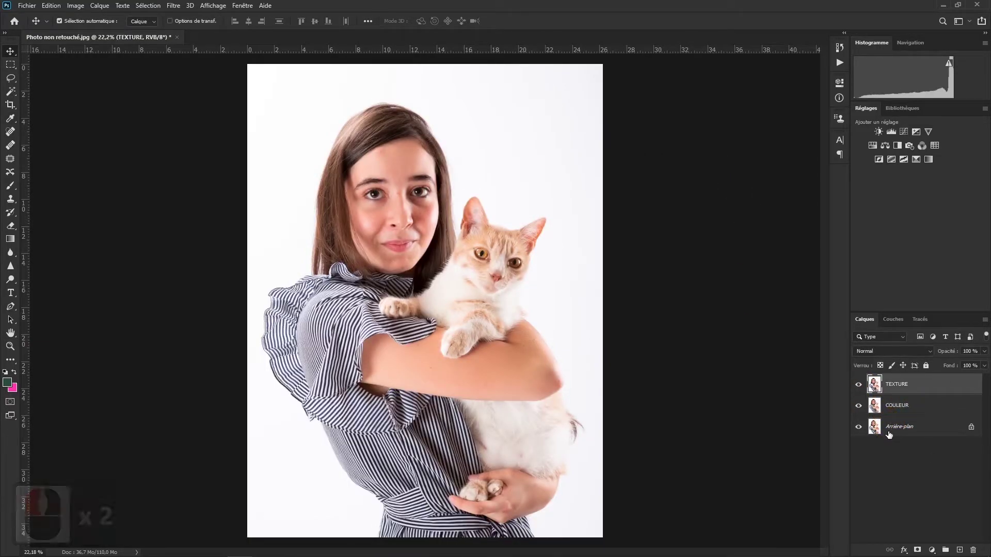
left_click(78, 6)
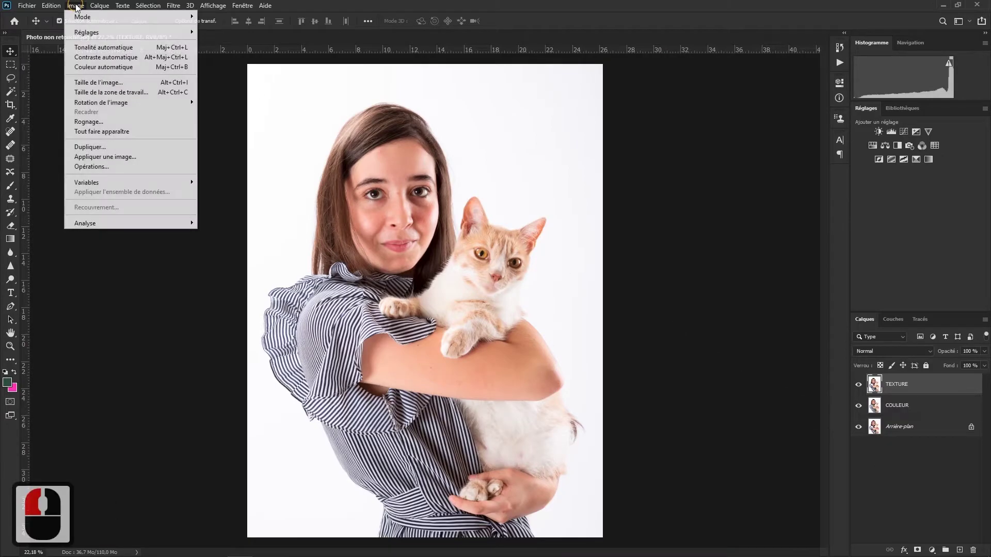
left_click(129, 155)
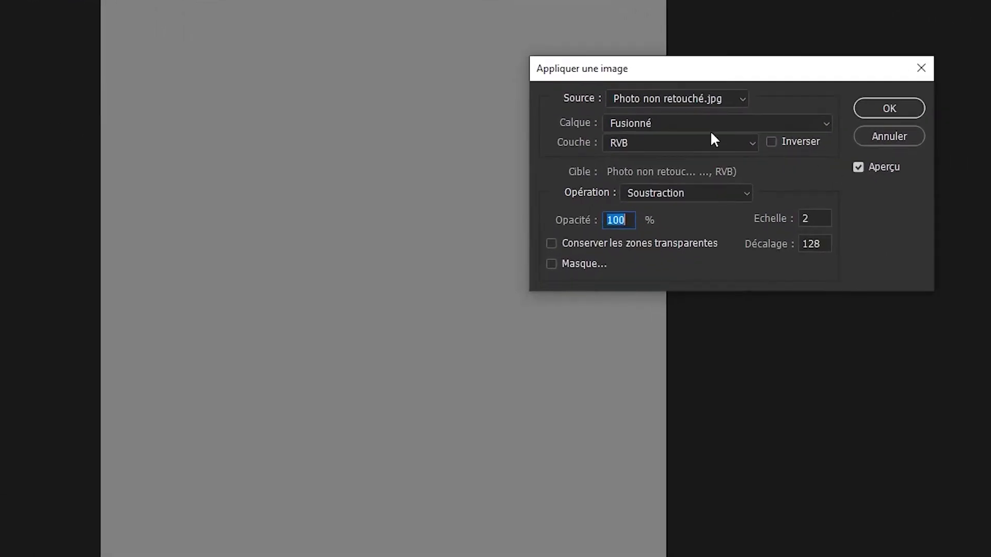
left_click(623, 224)
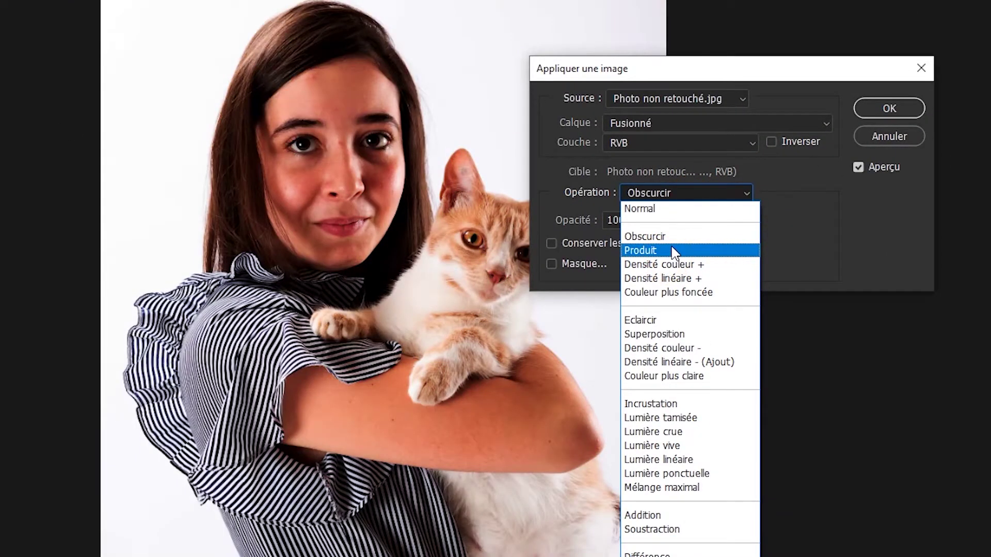
left_click(665, 250)
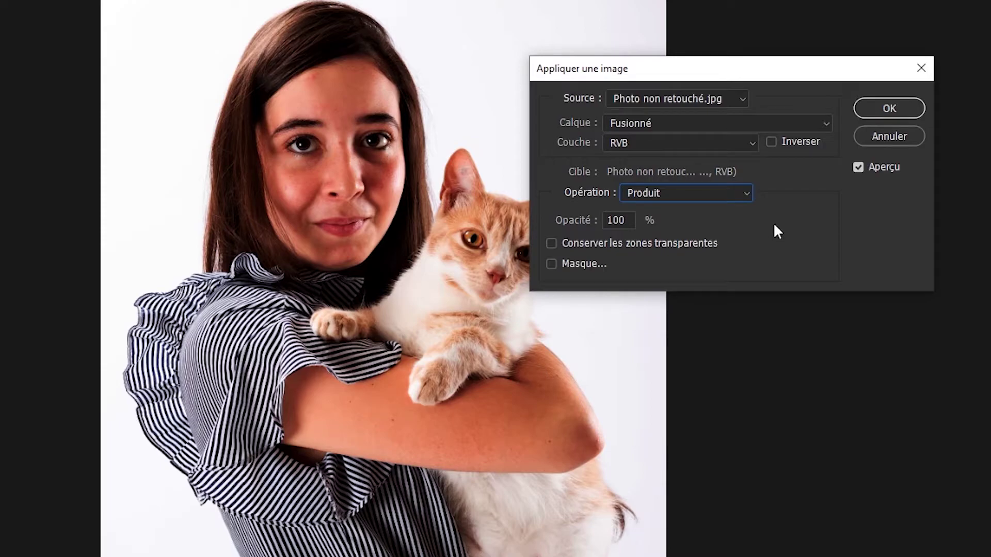
left_click(768, 123)
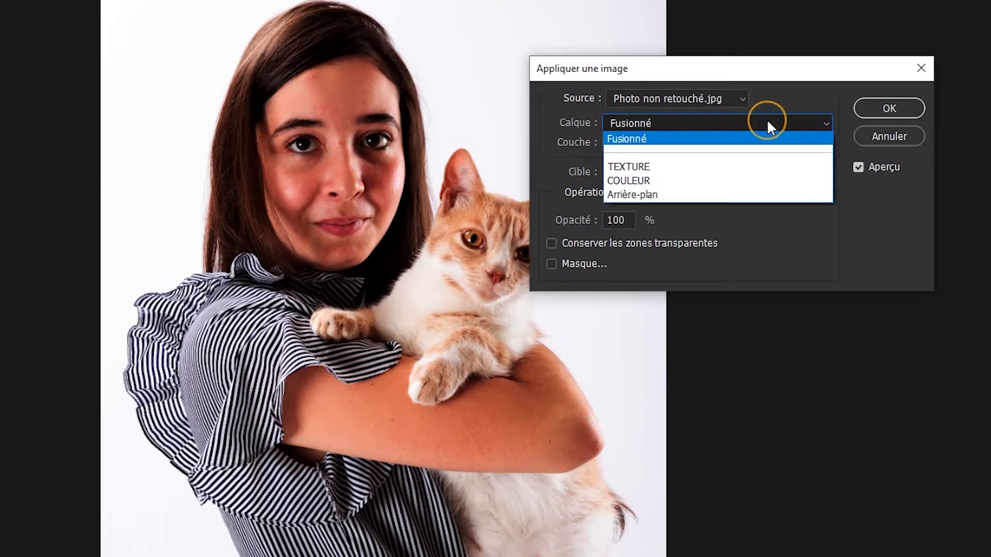
left_click(648, 185)
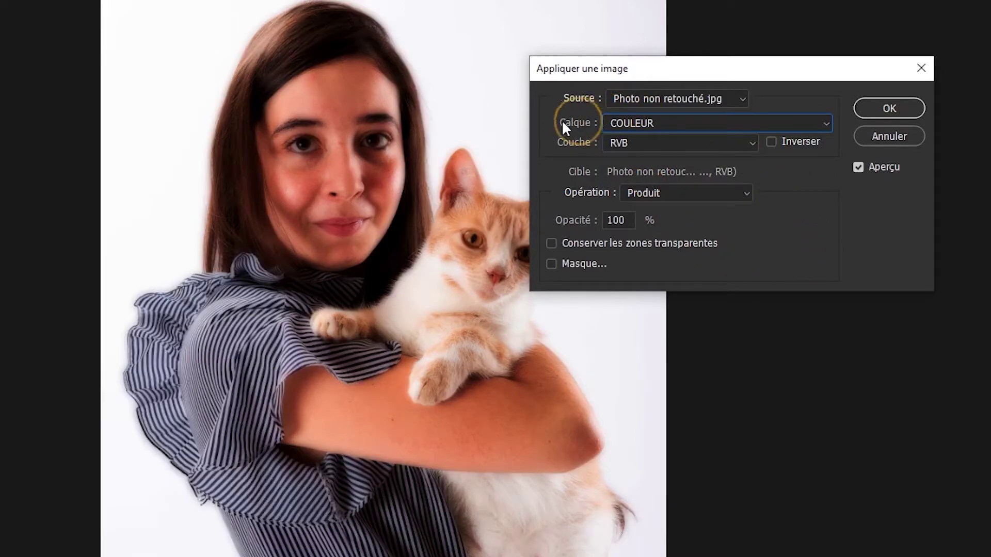
left_click(740, 195)
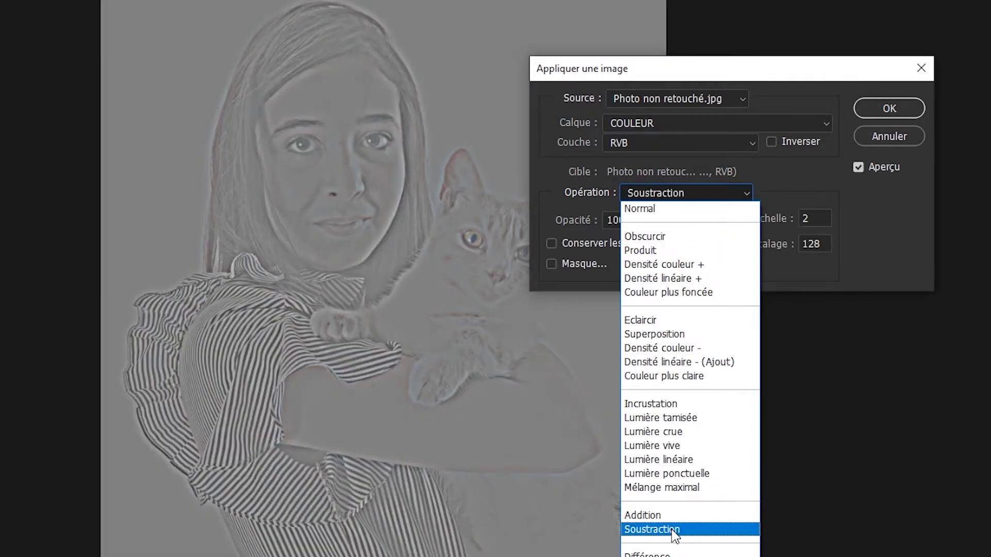
left_click(673, 532)
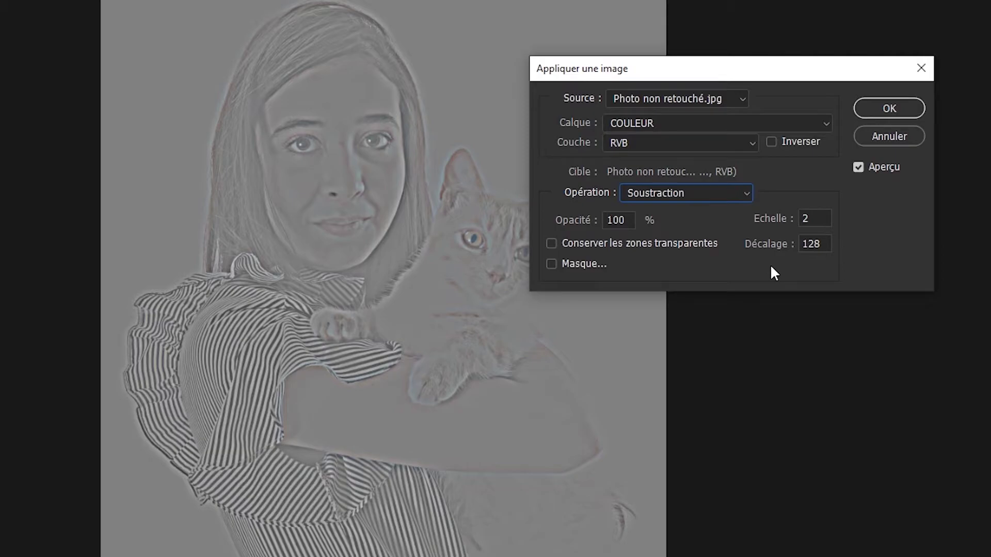
left_click(903, 109)
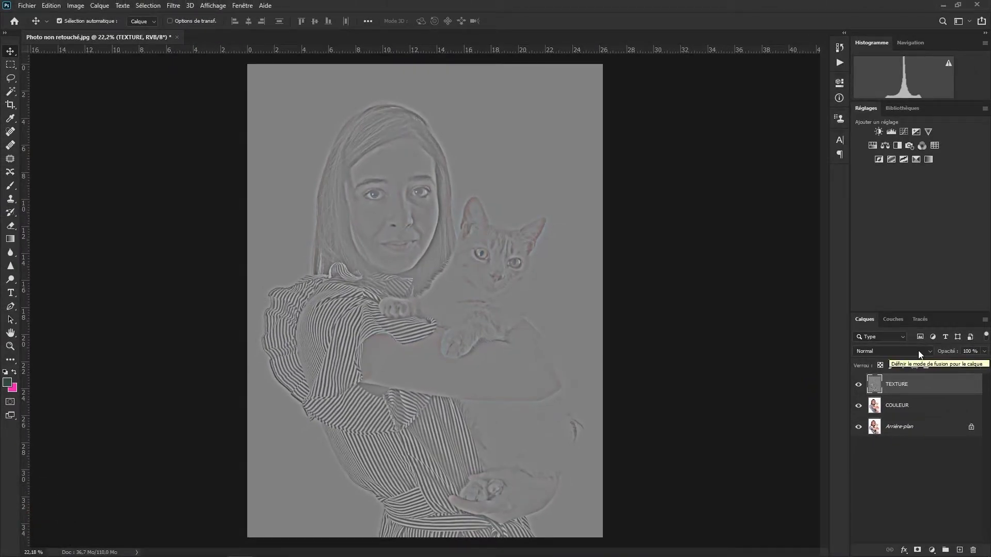
- Set the TEXTURE layer's blend mode to Lumière linéaire and group it with the COULEUR layer
left_click(919, 354)
left_click(892, 454)
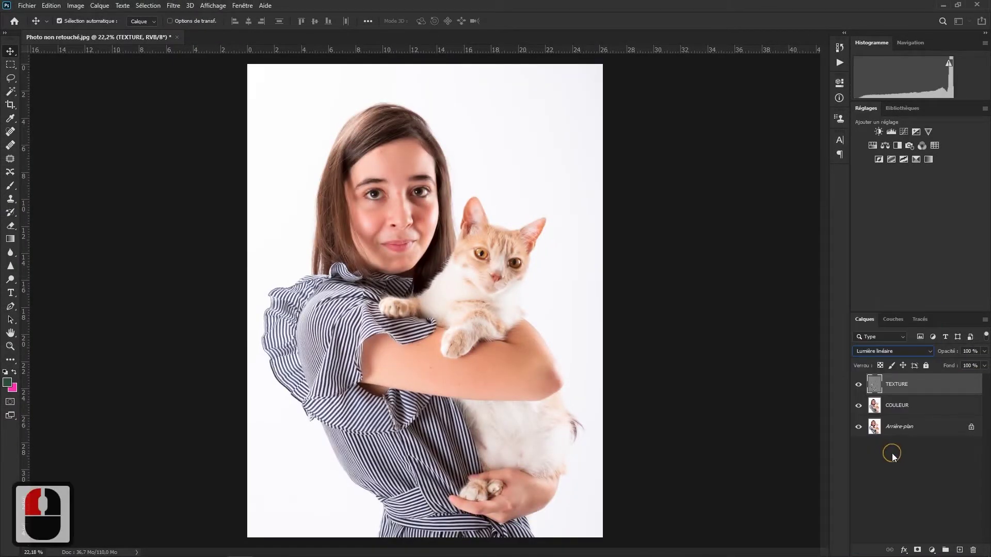
left_click(932, 406, "ctrl")
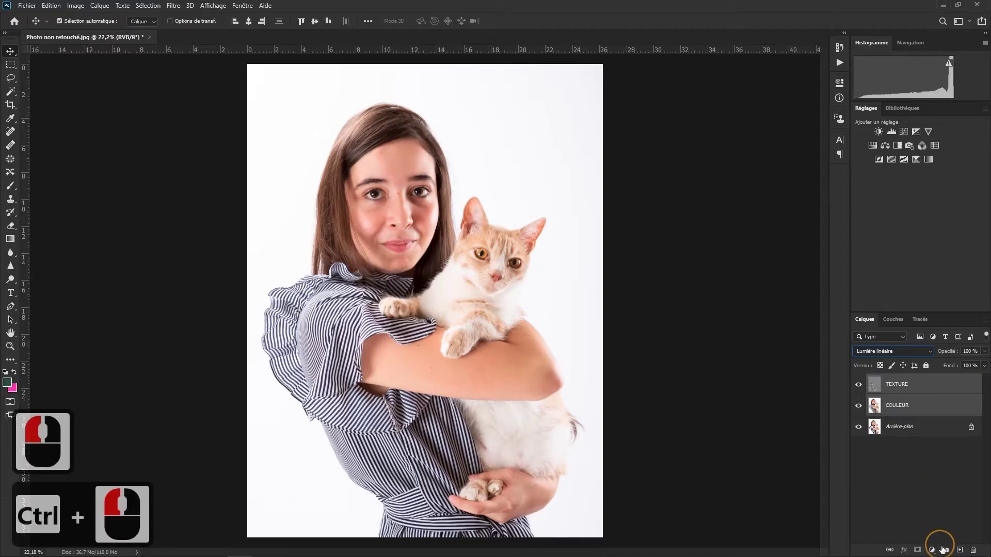
left_click(944, 549)
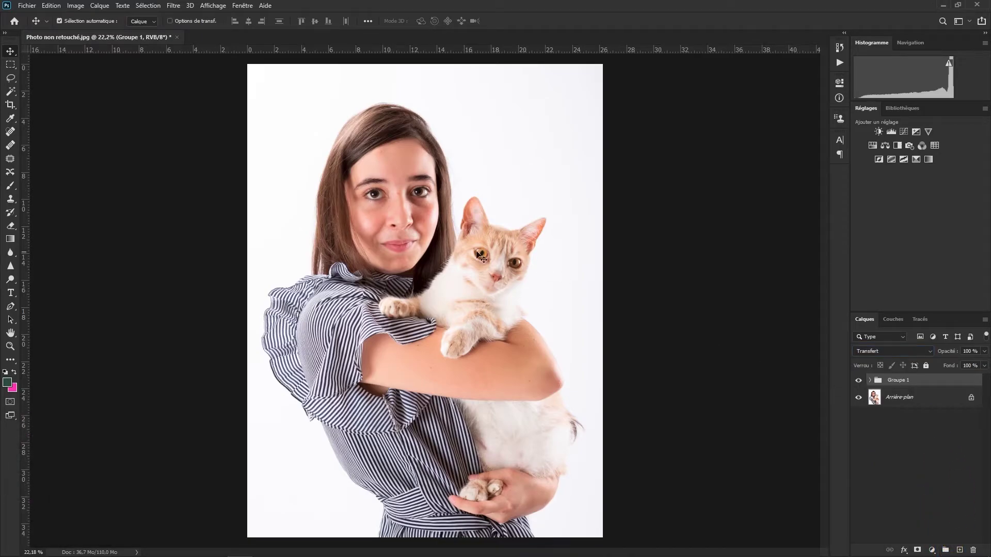
- Compare the face up close with the layer group hidden and shown
scroll(424, 212, "up", 4)
scroll(400, 217, "up", 4, "alt")
scroll(399, 216, "up", 5, "alt")
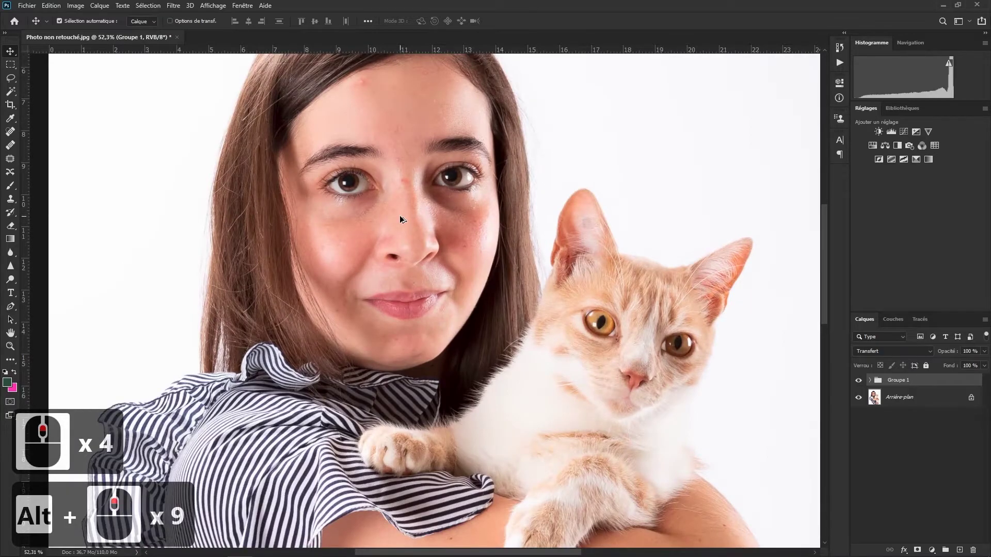
left_click_drag(410, 170, 443, 251)
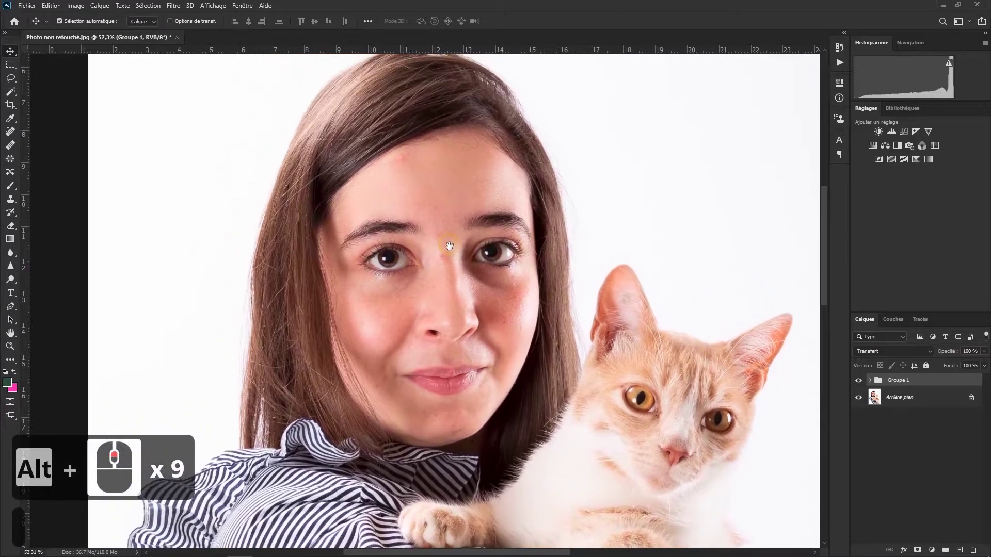
left_click(858, 381)
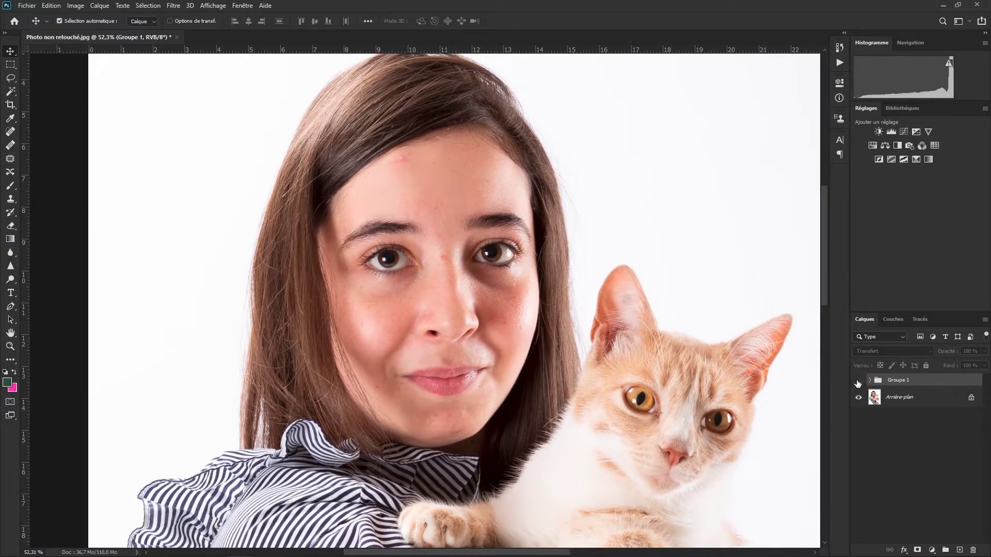
left_click(858, 382)
left_click(858, 382)
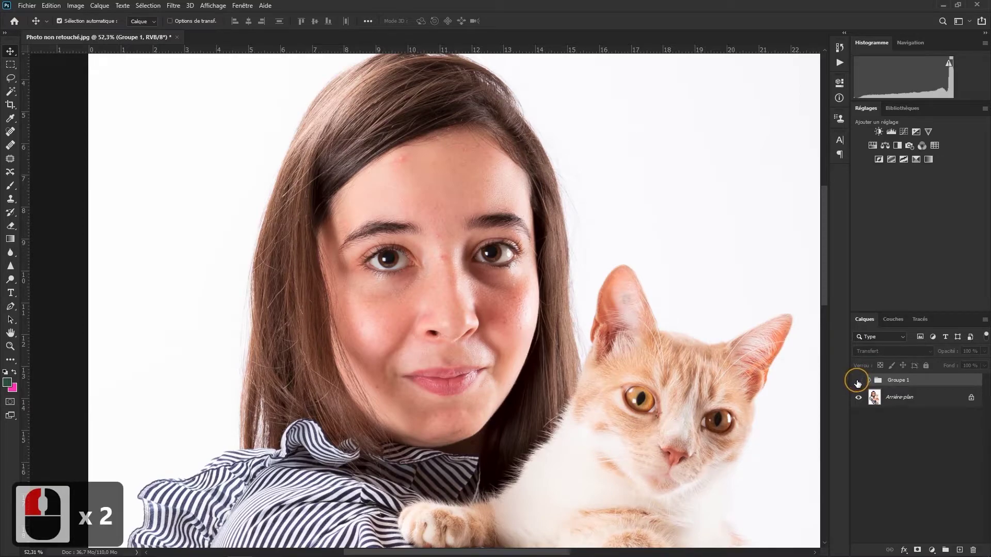
left_click(858, 382)
left_click(859, 382)
left_click(858, 383)
- Expand the group and lasso the cheek farther from the cat on the COULEUR layer with a 30 px feather
left_click(870, 380)
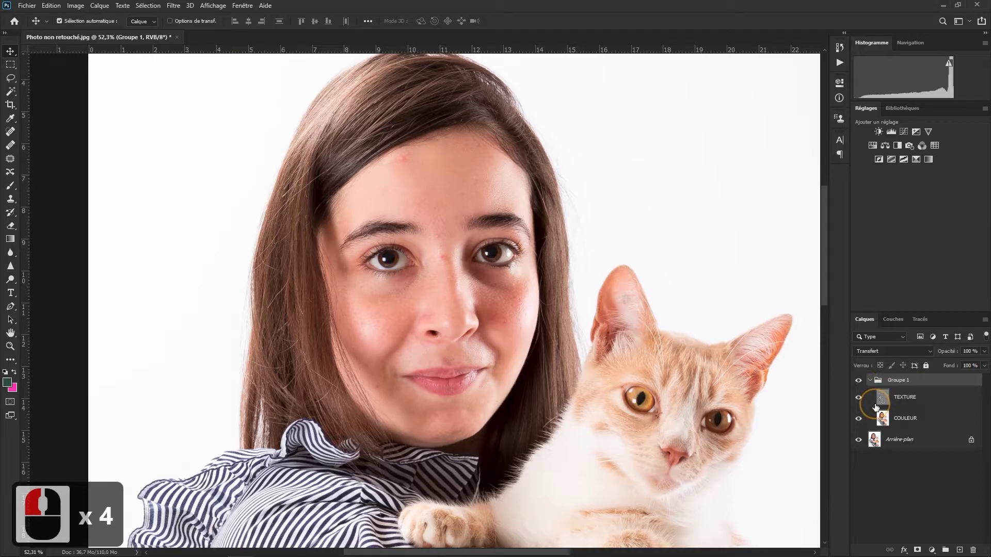
scroll(481, 356, "down", 4)
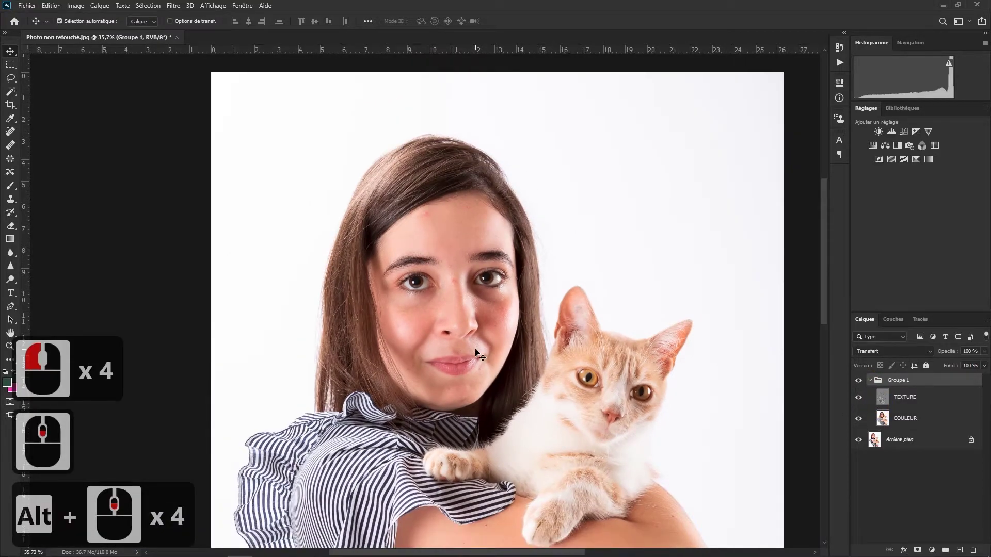
scroll(469, 327, "up", 5)
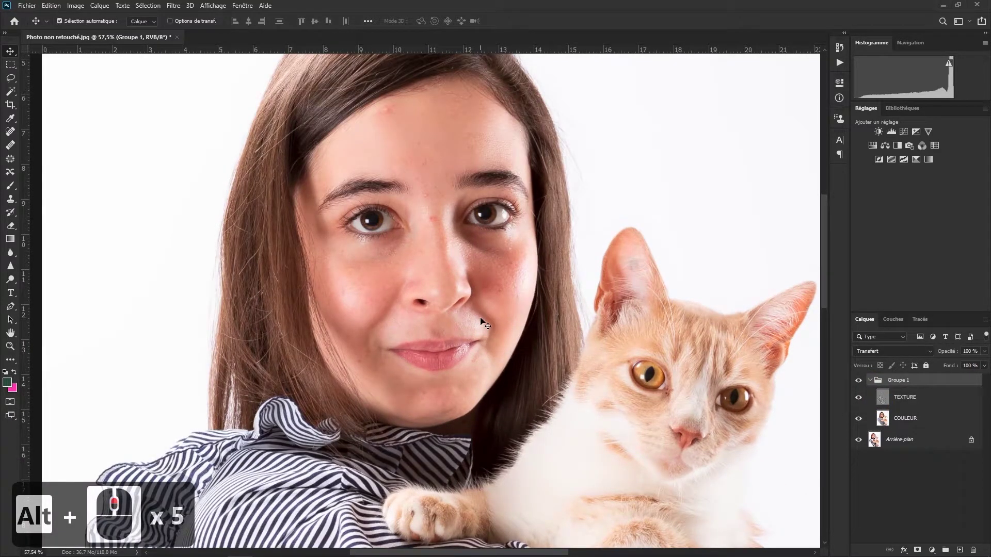
left_click(924, 419)
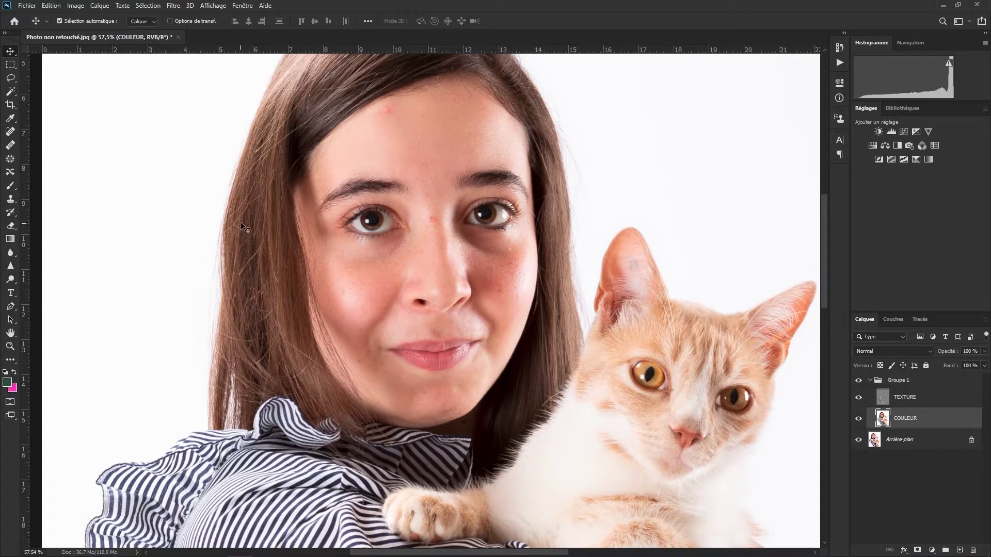
key("l")
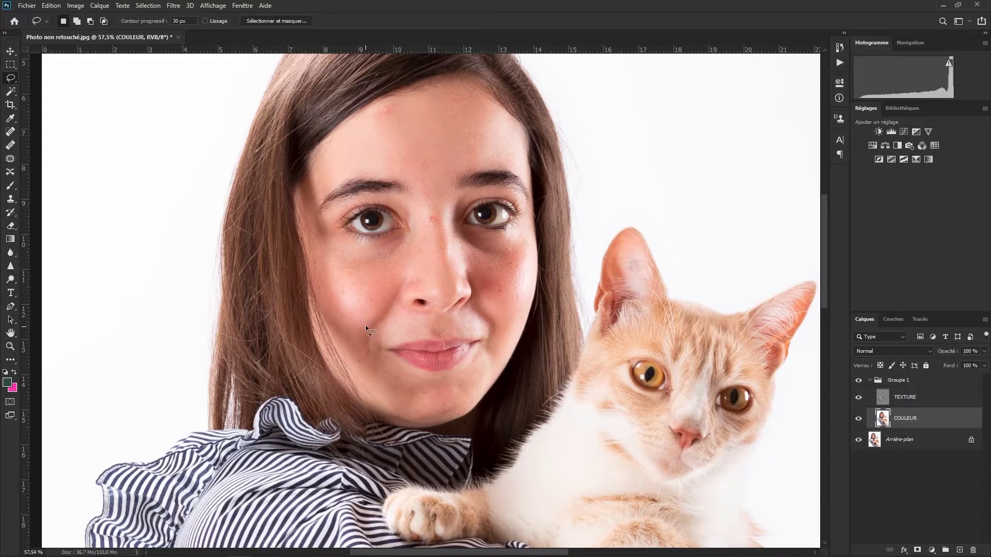
mouse_move(346, 261)
left_mouse_down()
mouse_move(320, 273)
mouse_move(325, 315)
left_mouse_up()
left_click_drag(369, 272, 371, 273)
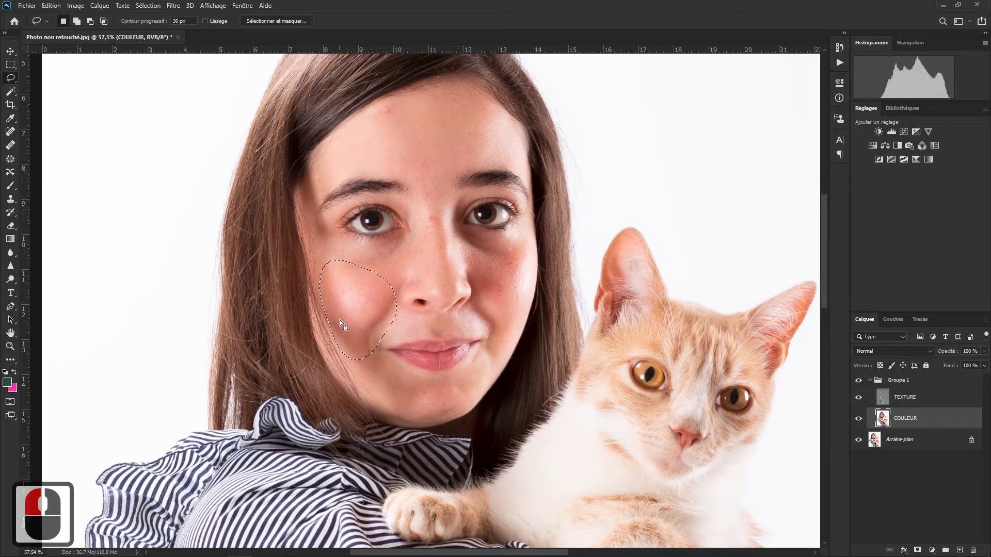
- Check the cheek selection's soft edge in Quick Mask mode and copy the selected area to a new layer
key("q")
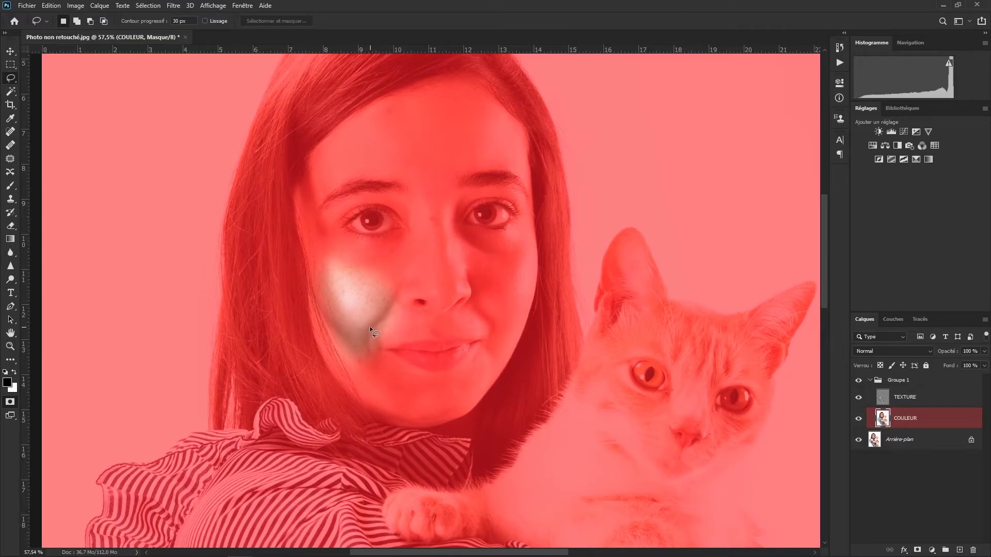
key("q")
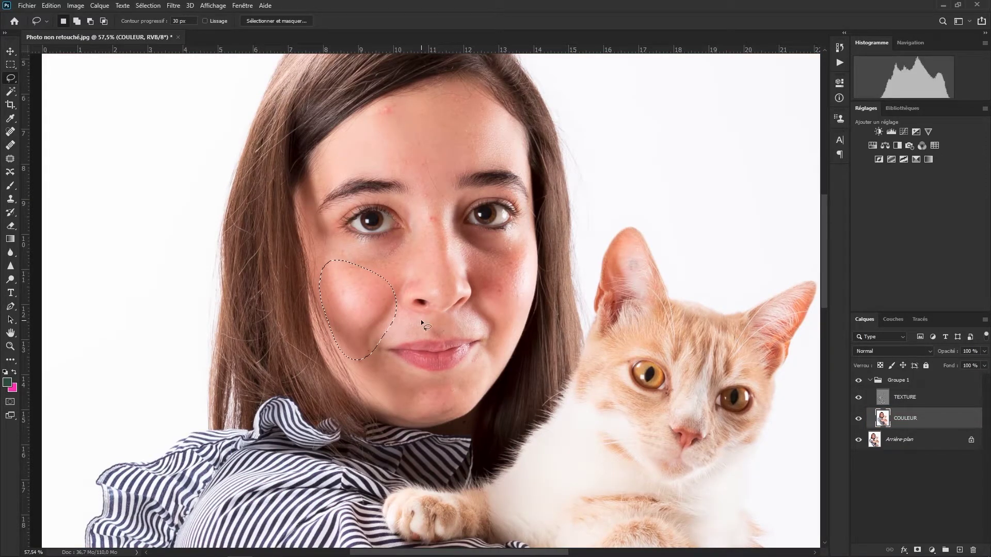
key("ctrl+j")
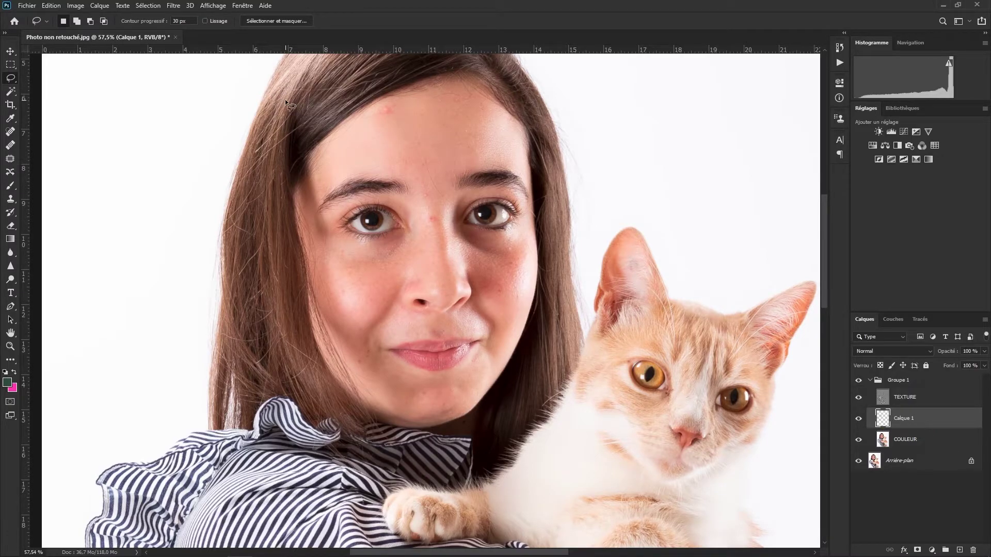
- Apply a Flou gaussien with a 40-pixel radius to the copied cheek layer and return to the Lasso tool
left_click(180, 11)
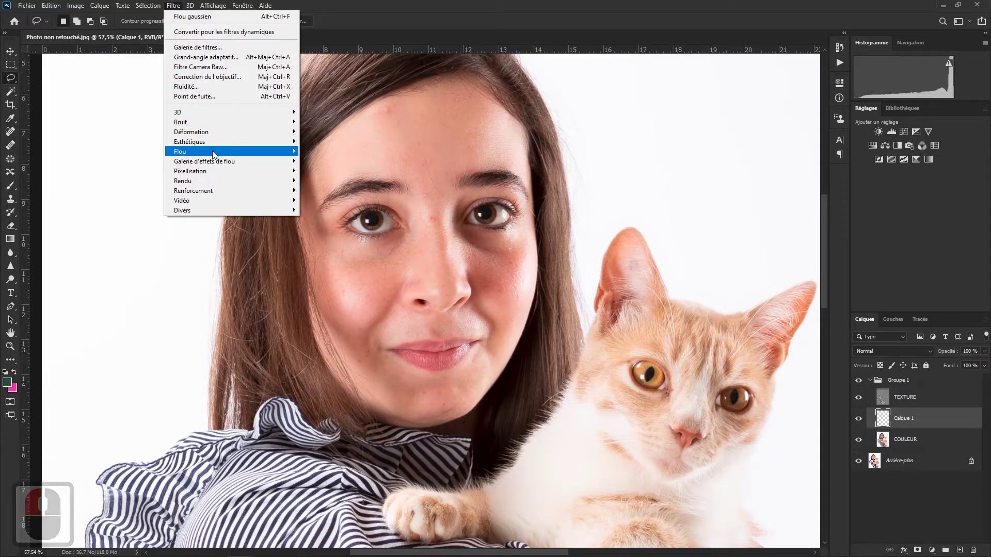
mouse_move(270, 155)
left_click(332, 200)
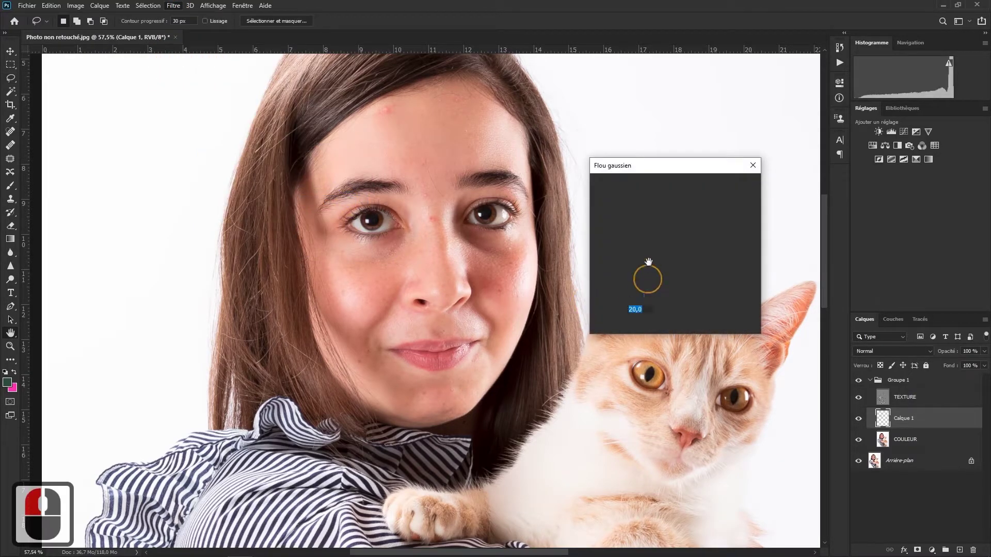
left_click(617, 312)
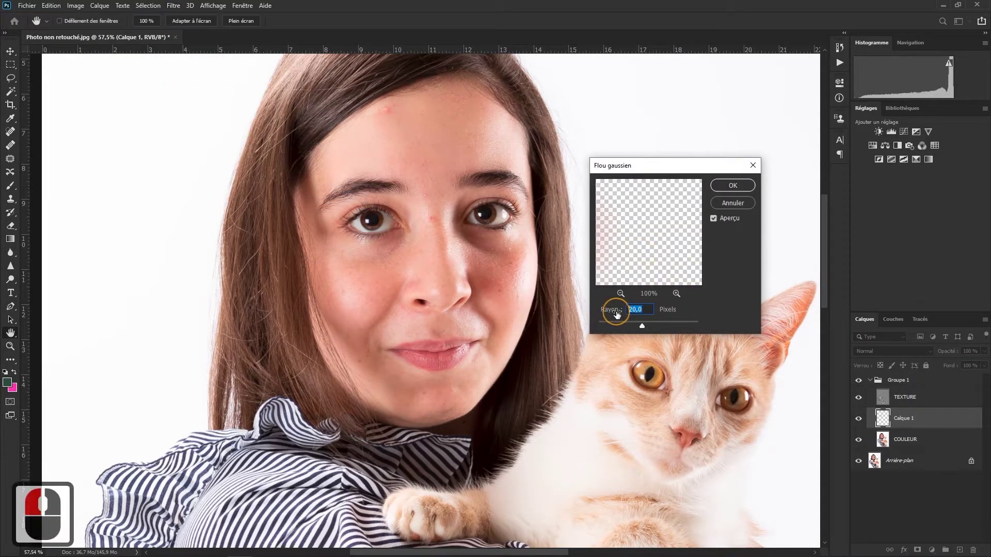
type("40")
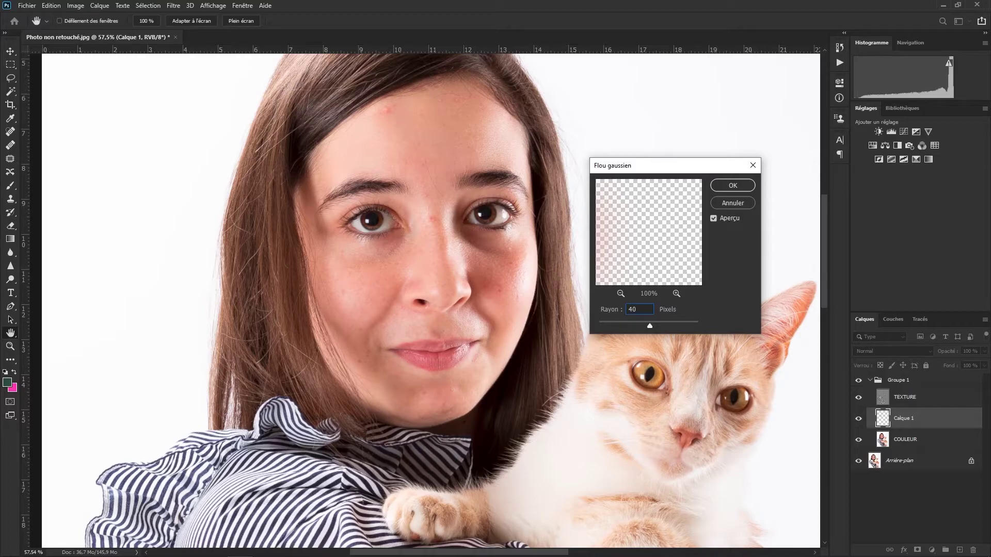
left_click(729, 187)
key("l")
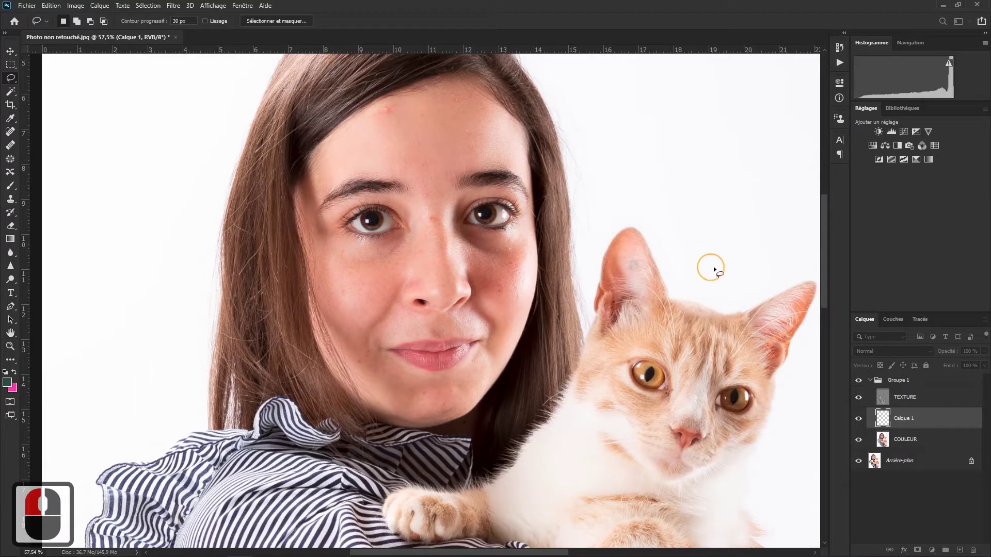
- Compare the cheek with the blurred Calque 1 layer hidden and shown
left_click(858, 419)
left_click(858, 419)
left_click(858, 419)
left_click(858, 420)
left_click(858, 420)
left_click(858, 420)
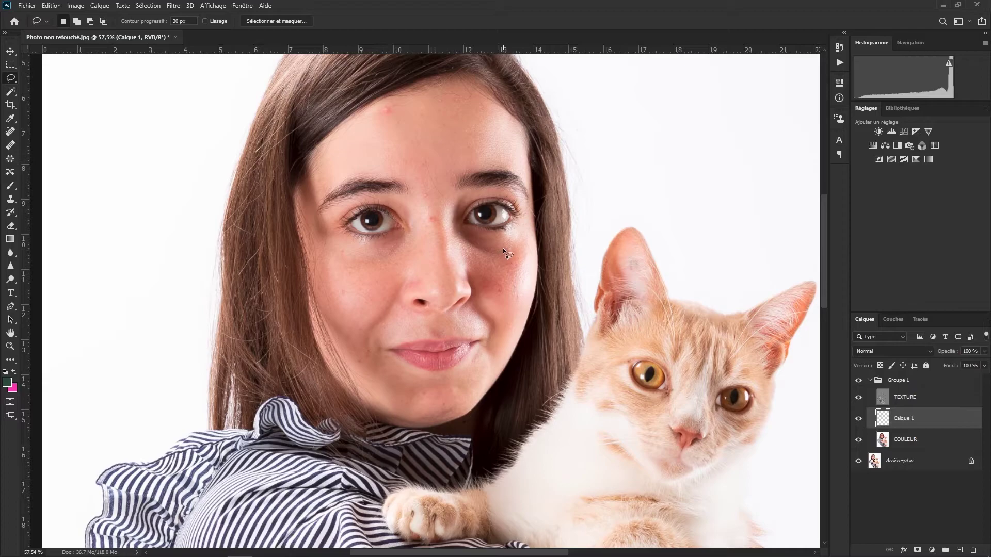
- Lasso the cheek nearer the cat on COULEUR, copy it to a new layer and apply Flou gaussien to it
scroll(503, 251, "up", 6)
left_click_drag(537, 212, 516, 211)
left_click(173, 5)
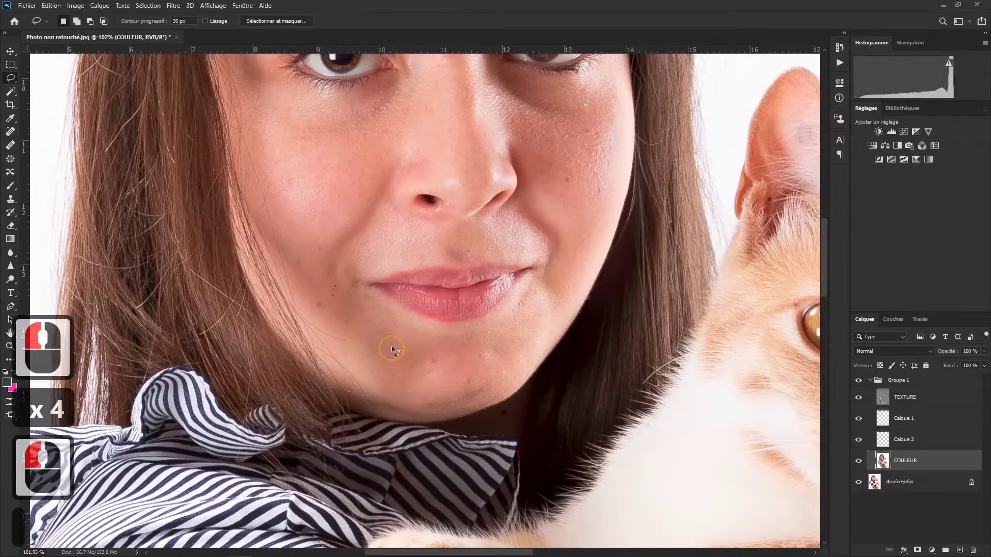
- Lasso the chin area below the lips on COULEUR, copy it to a new layer and apply Flou gaussien to it
mouse_move(391, 346)
left_mouse_down()
mouse_move(532, 393)
mouse_move(434, 335)
left_mouse_up()
key("q")
key("q")
left_click(173, 5)
- Lasso the forehead skin above the eyebrows on COULEUR and copy it to a new layer
scroll(472, 268, "up", 10)
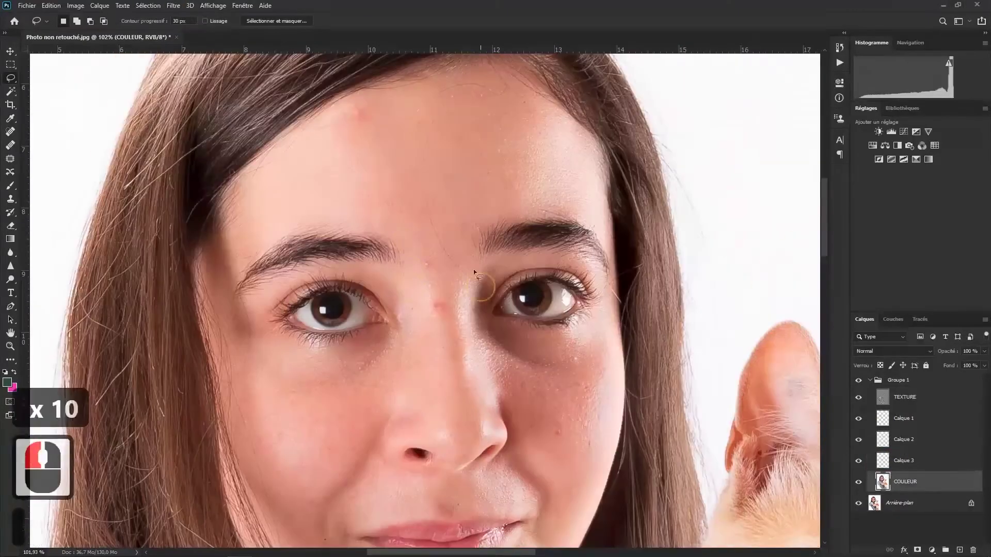
mouse_move(393, 219)
left_mouse_down()
mouse_move(479, 261)
mouse_move(341, 212)
left_mouse_up()
key("ctrl+j")
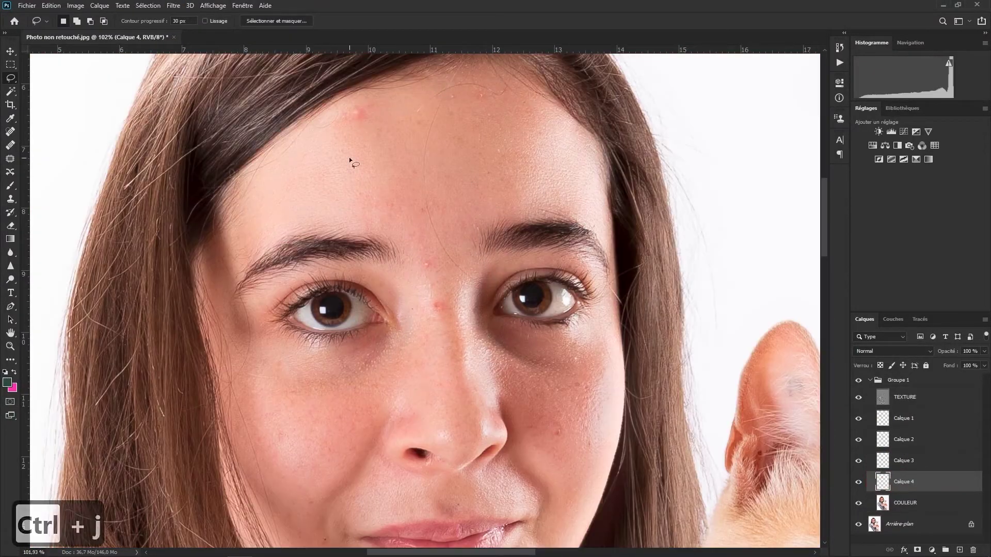
- Apply Flou gaussien to the forehead copy, then copy and blur the lassoed temple skin beside the eye from COULEUR
left_click(173, 5)
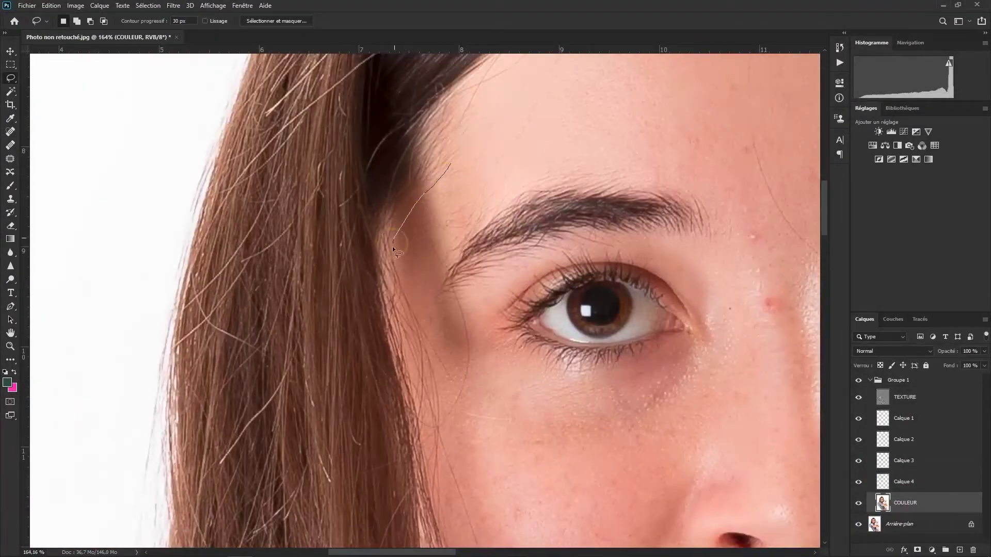
key("ctrl+j")
left_click(173, 5)
key("ctrl+j")
left_click(174, 5)
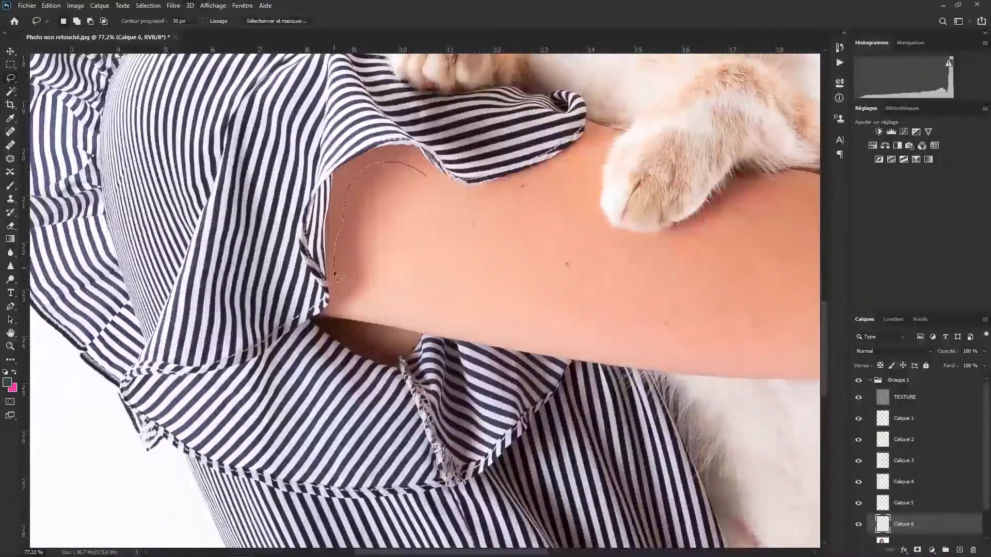
- Lasso the arm skin beside the sleeve and along the forearm on COULEUR, copying each to a new layer blurred with Flou gaussien
left_click_drag(339, 278, 428, 176)
key("ctrl+j")
mouse_move(580, 191)
left_mouse_down()
mouse_move(166, 287)
mouse_move(513, 206)
left_mouse_up()
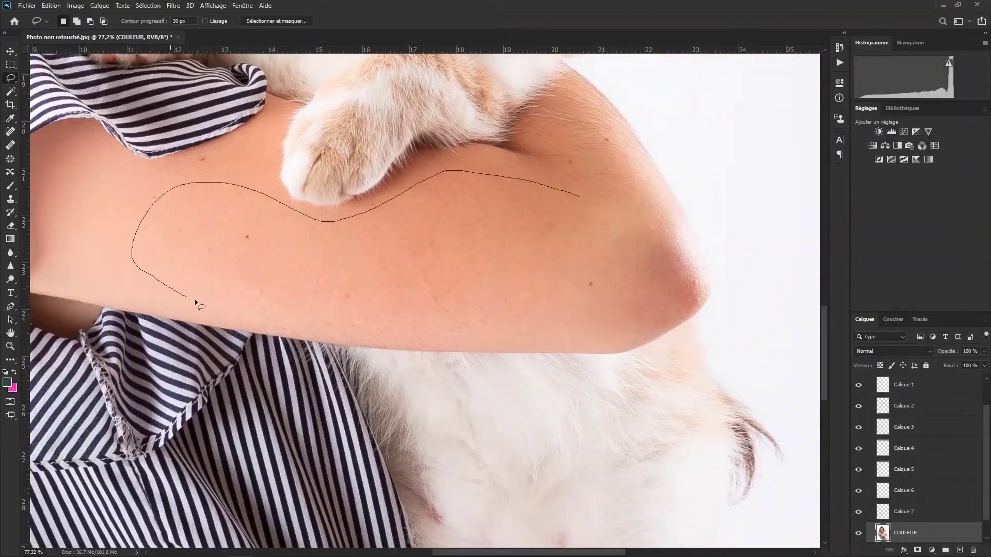
left_click(174, 5)
key("ctrl+j")
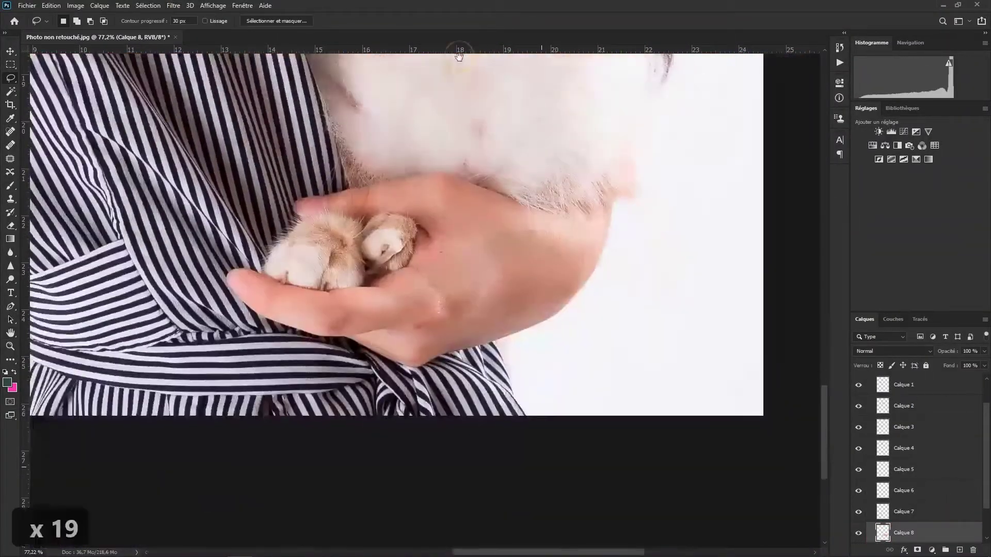
- Lasso the skin of the hand holding the cat's hind paws, copy it to a new layer and apply Flou gaussien
mouse_move(642, 209)
left_mouse_down()
mouse_move(403, 248)
mouse_move(617, 289)
left_mouse_up()
left_click(174, 5)
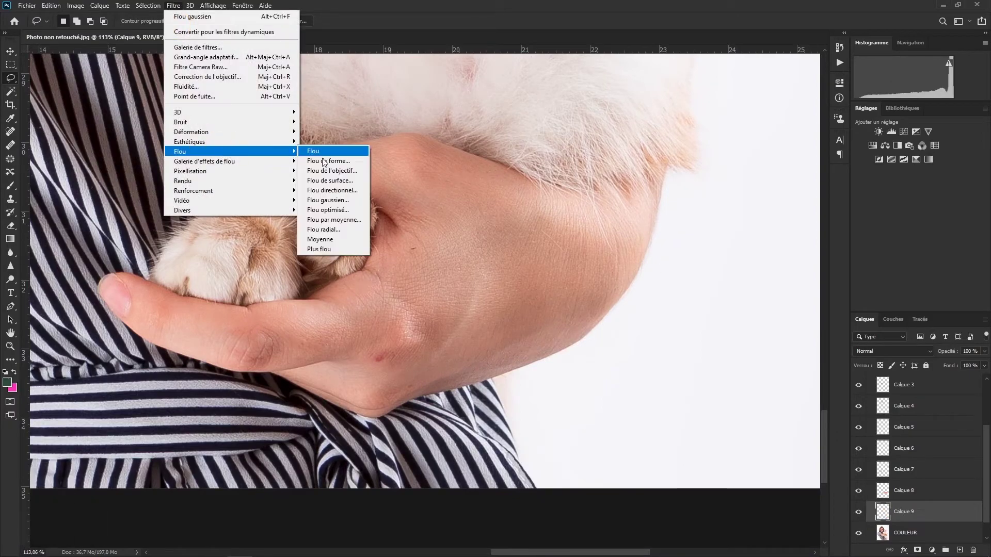
left_click(331, 161)
- Compare the whole portrait with Groupe 1 hidden and shown
scroll(423, 268, "down", 9)
key("ctrl+g")
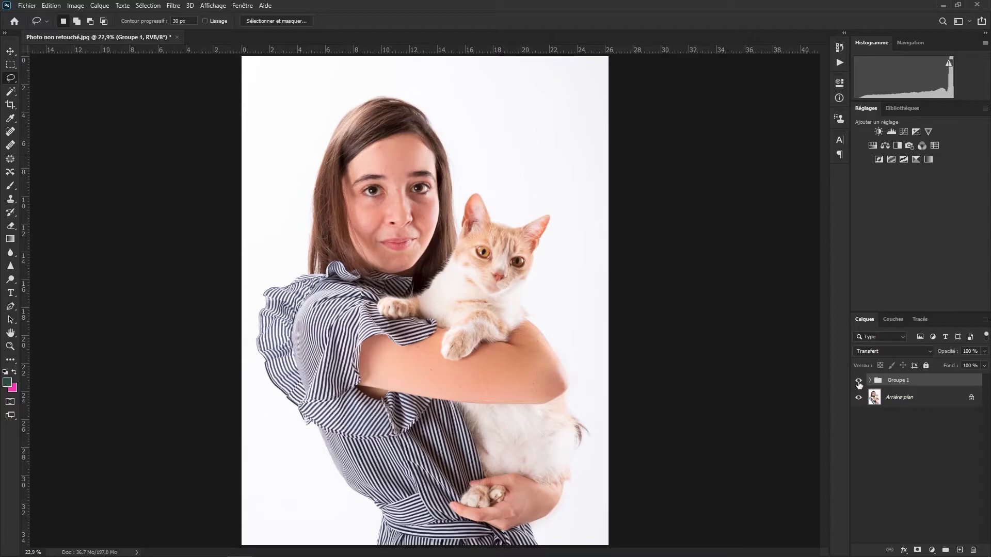
left_click(858, 383)
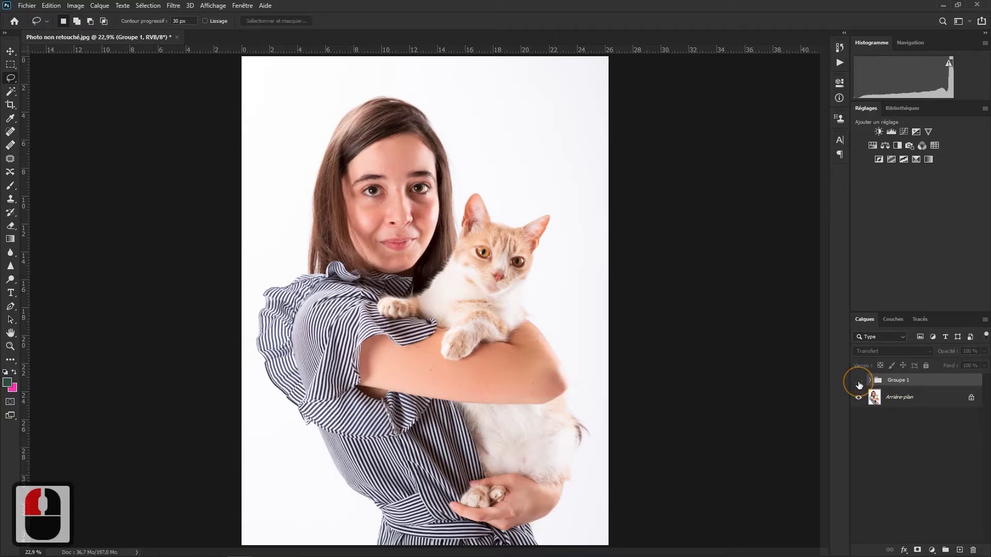
left_click(859, 383)
left_click(859, 383)
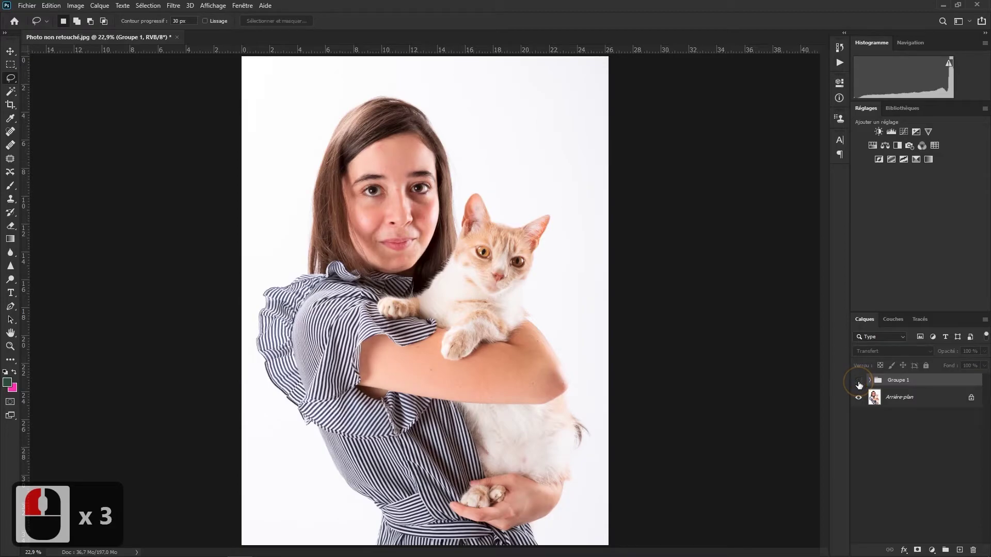
left_click(859, 383)
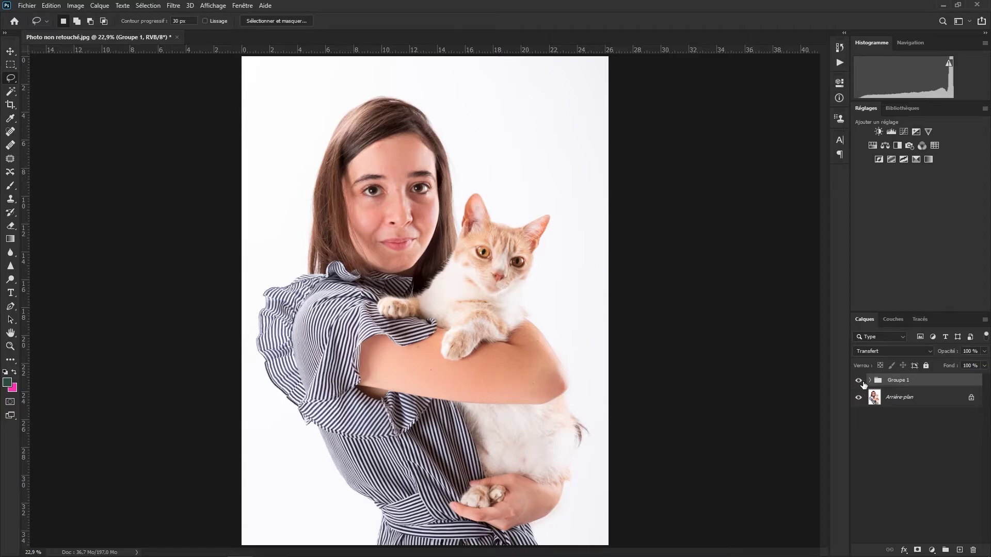
- Expand Groupe 1 and review its layers from TEXTURE down to COULEUR
left_click(869, 380)
mouse_move(985, 409)
left_mouse_down()
mouse_move(988, 452)
mouse_move(988, 412)
left_mouse_up()
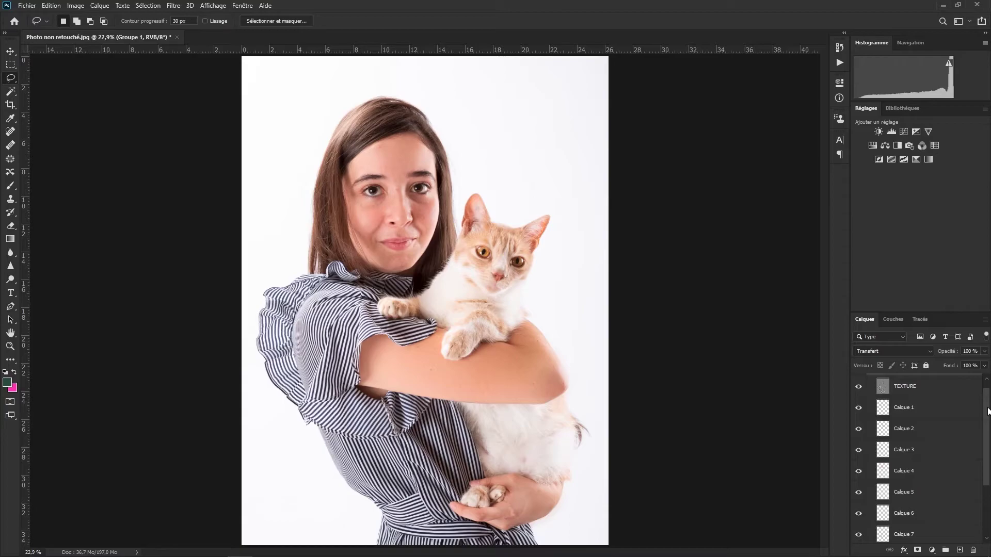
left_click_drag(988, 411, 983, 449)
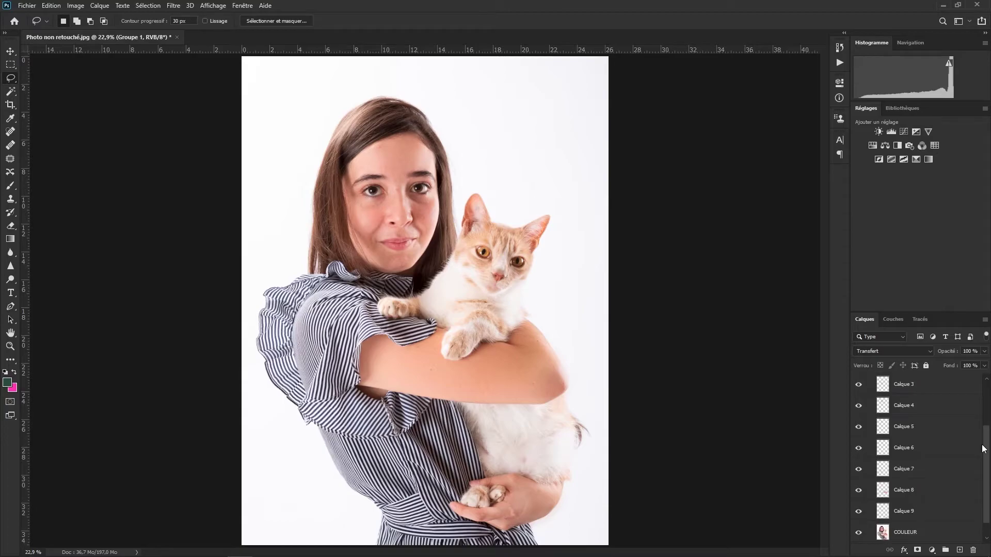
left_click(983, 449)
left_click_drag(987, 462, 981, 410)
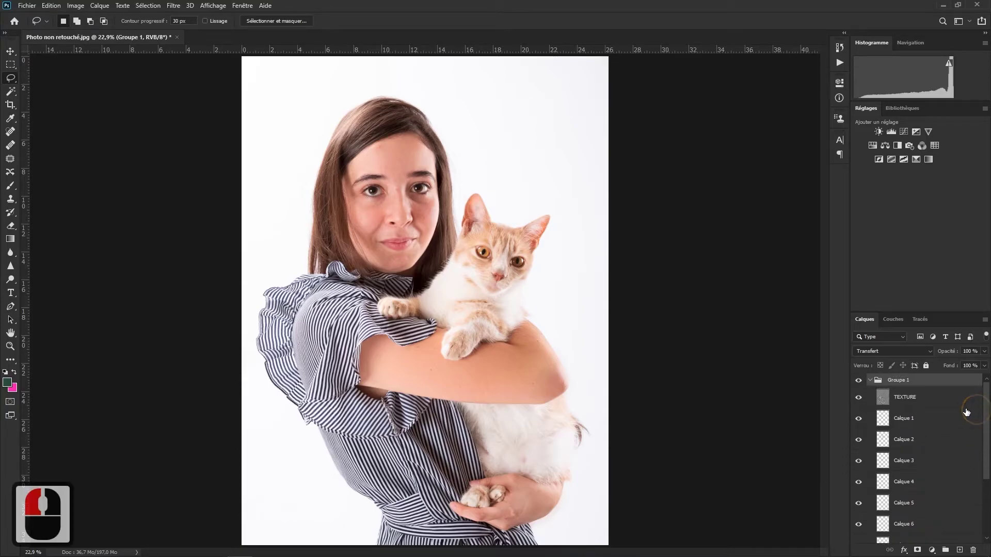
- Select the TEXTURE layer and set the Clone Stamp to a 34 px brush at 100 % opacity
double_click(904, 388)
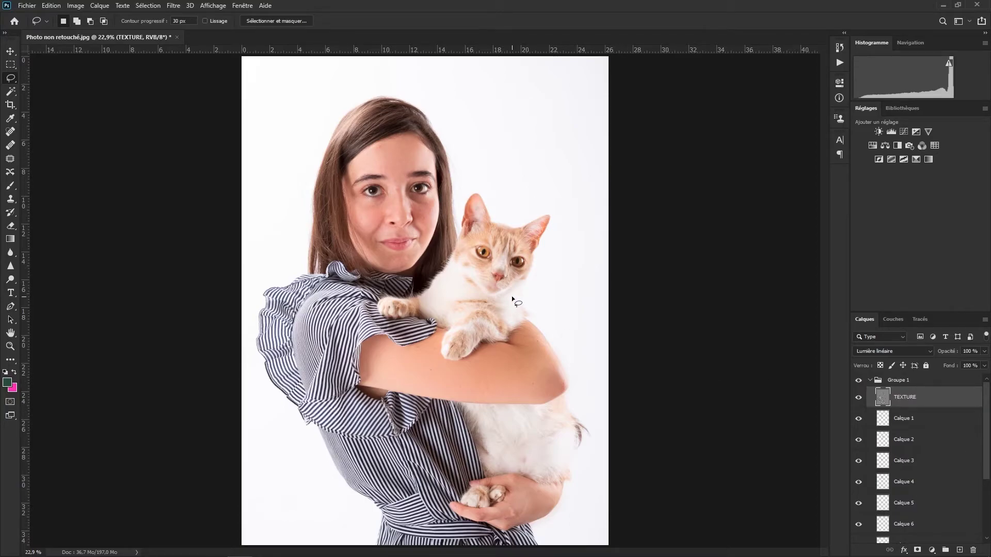
key("s")
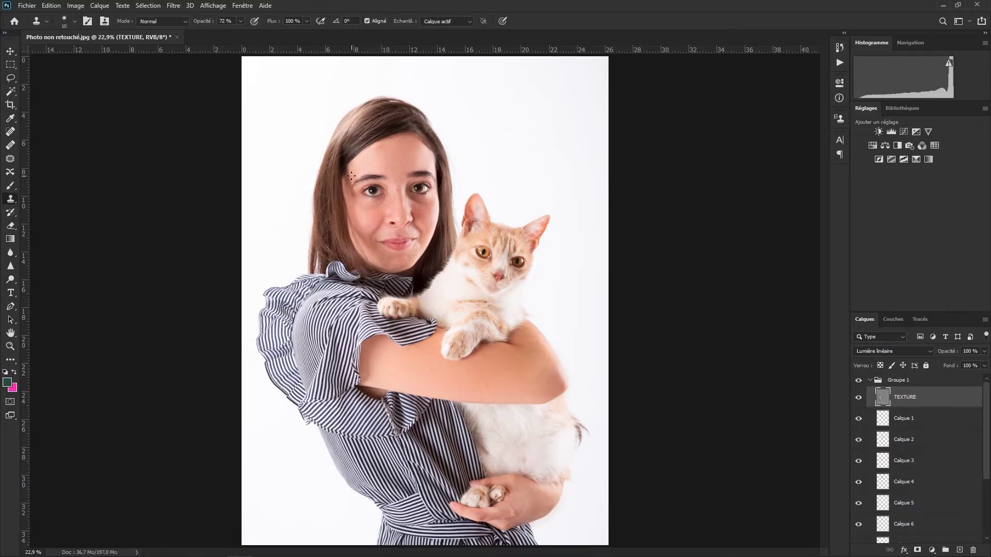
scroll(350, 176, "up", 11)
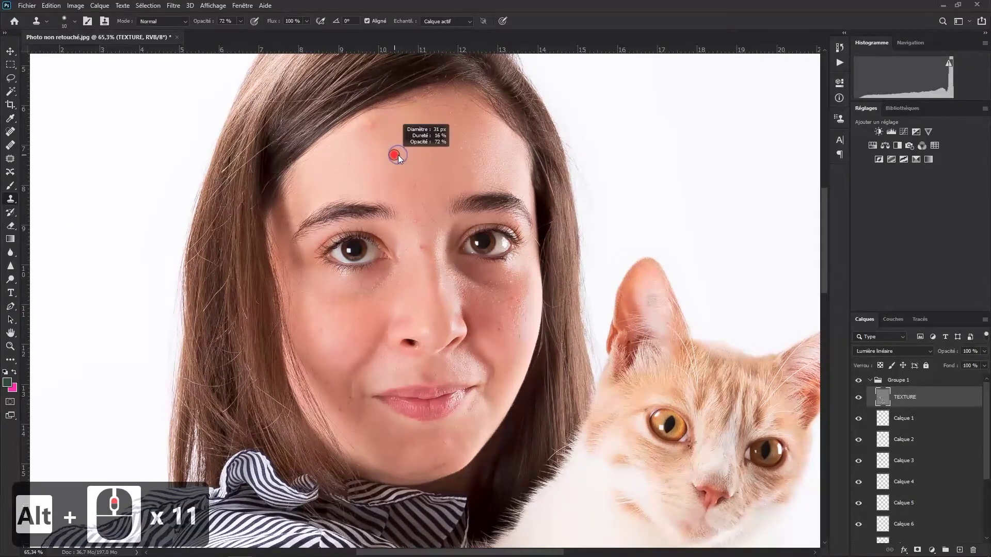
left_click_drag(397, 154, 399, 155)
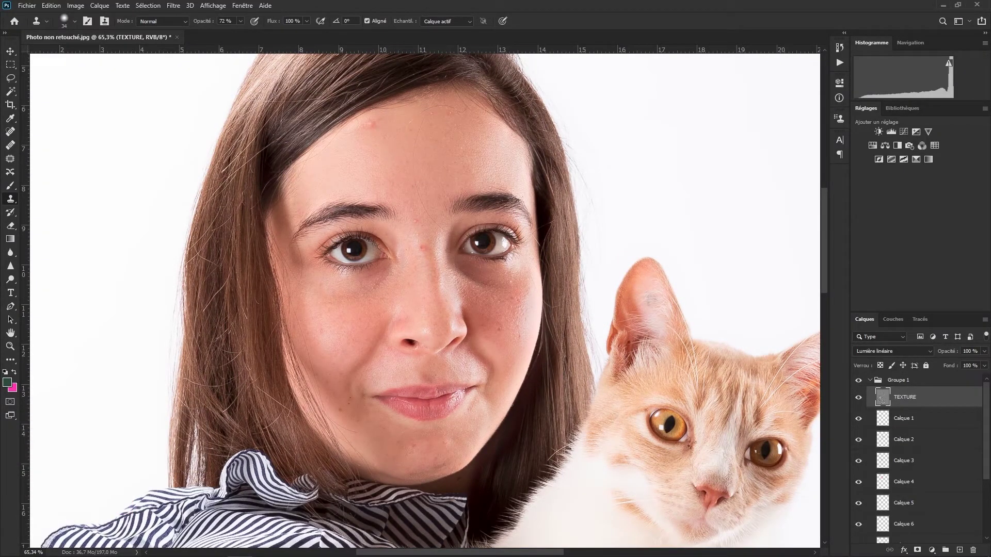
left_click(241, 21)
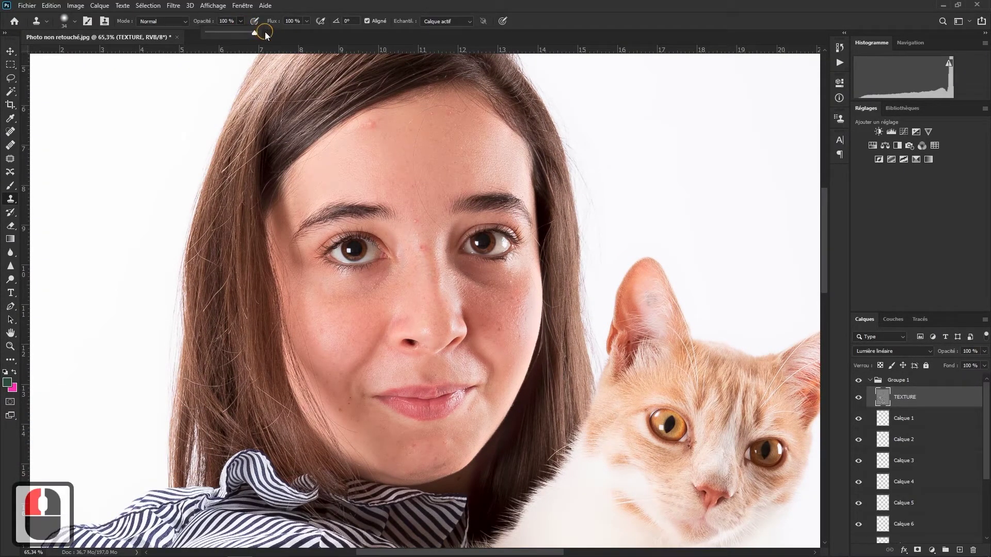
left_click(264, 32)
left_click(309, 9)
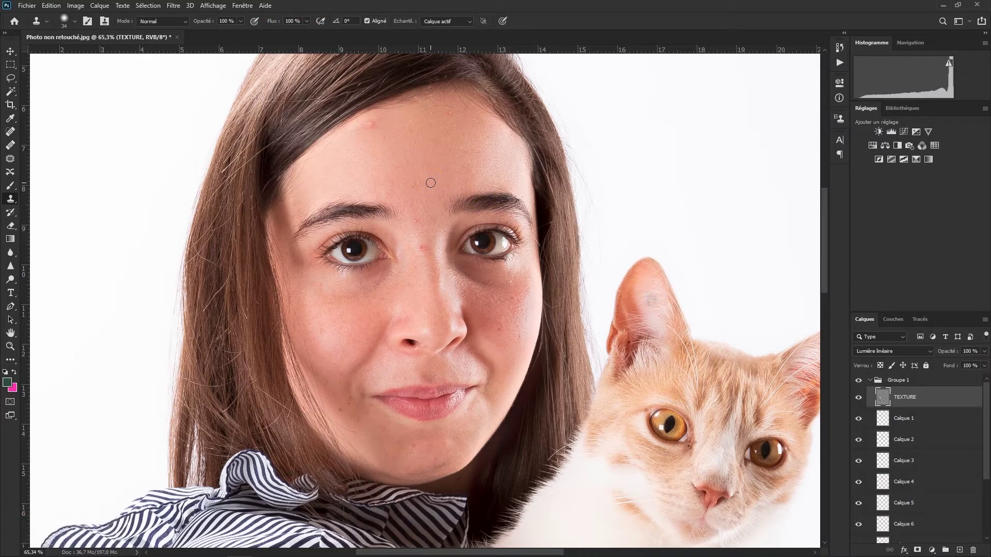
- Clone clean skin texture over the red pimple on the forehead near the parted hair
scroll(392, 132, "up", 9)
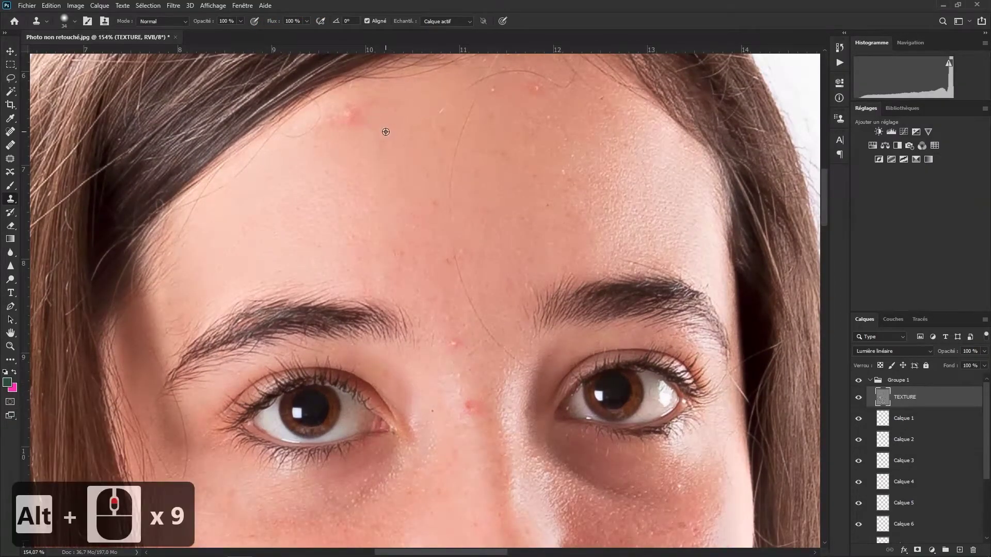
left_click(364, 158, "alt")
left_click(353, 121)
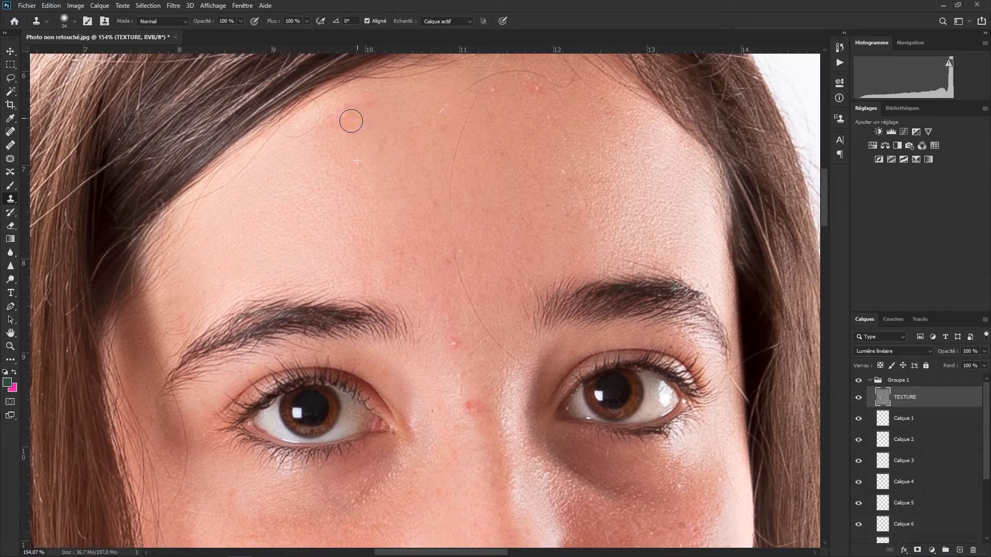
left_click(336, 126)
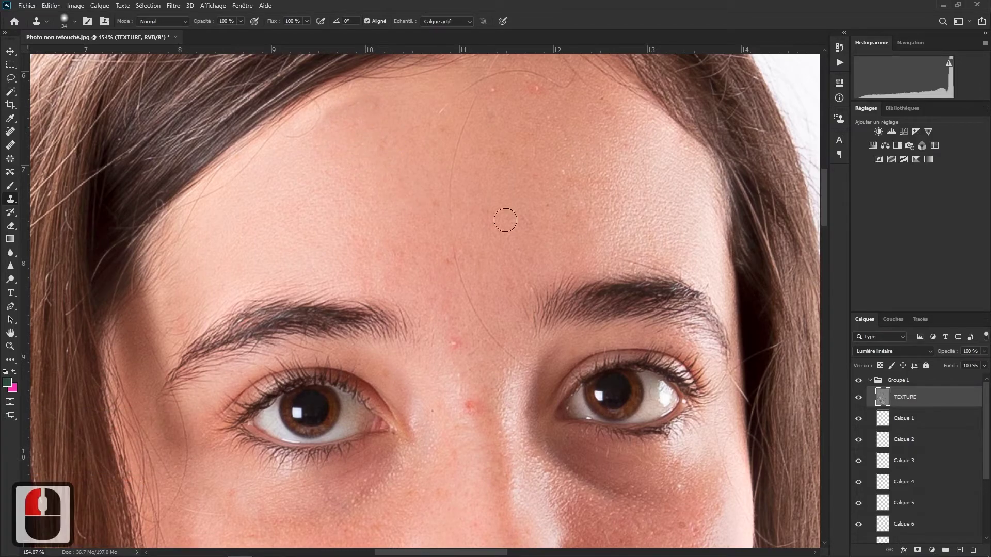
- Clone away the stray hair running down the middle of the forehead to the nose bridge, using a brush reduced to 17 px
left_click(441, 148, "alt")
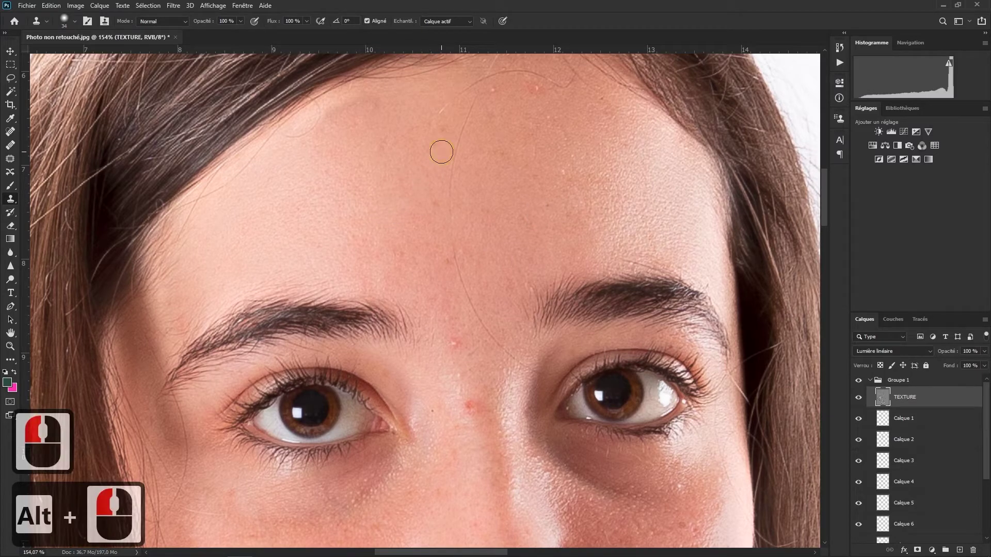
left_click(428, 158, "alt")
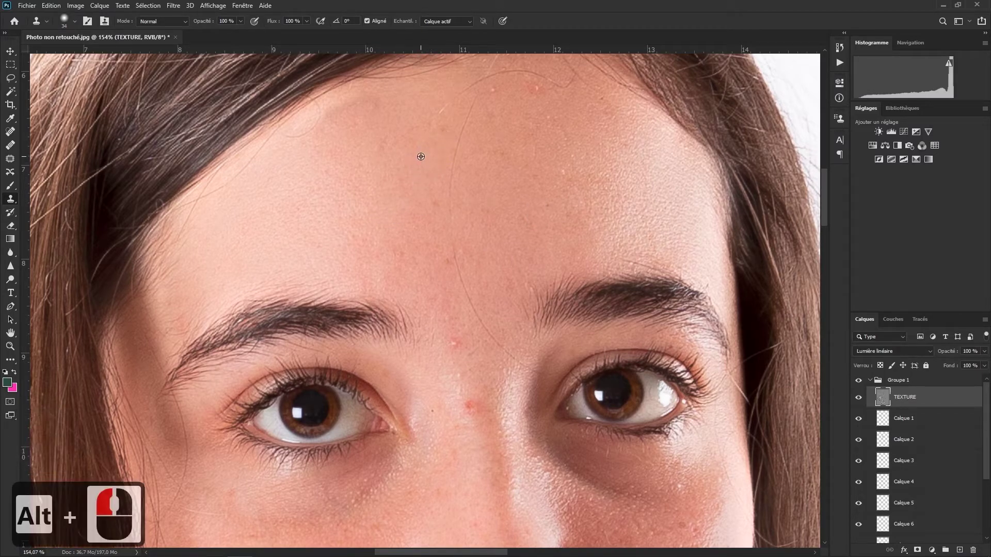
left_click(433, 159, "alt")
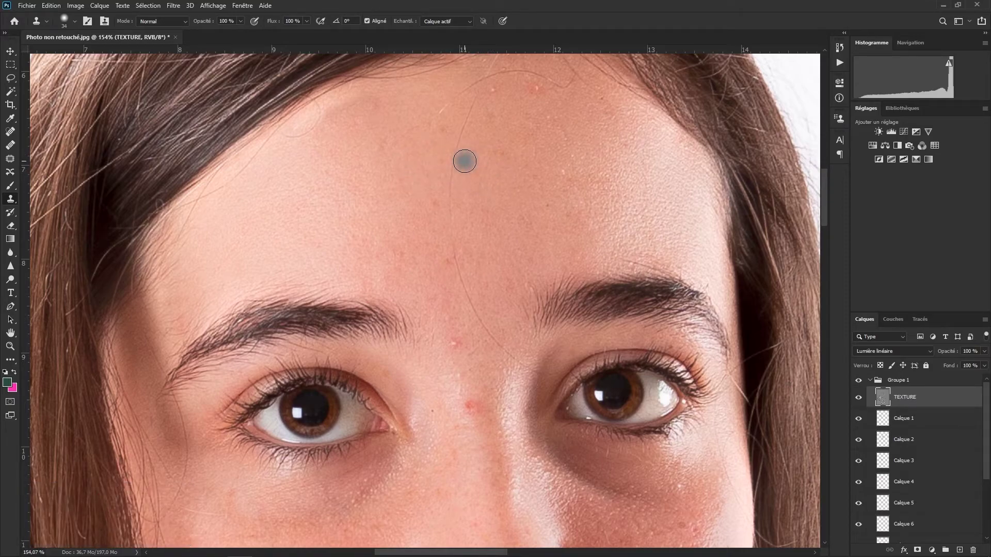
left_click(470, 115, "alt")
left_click_drag(467, 115, 465, 115)
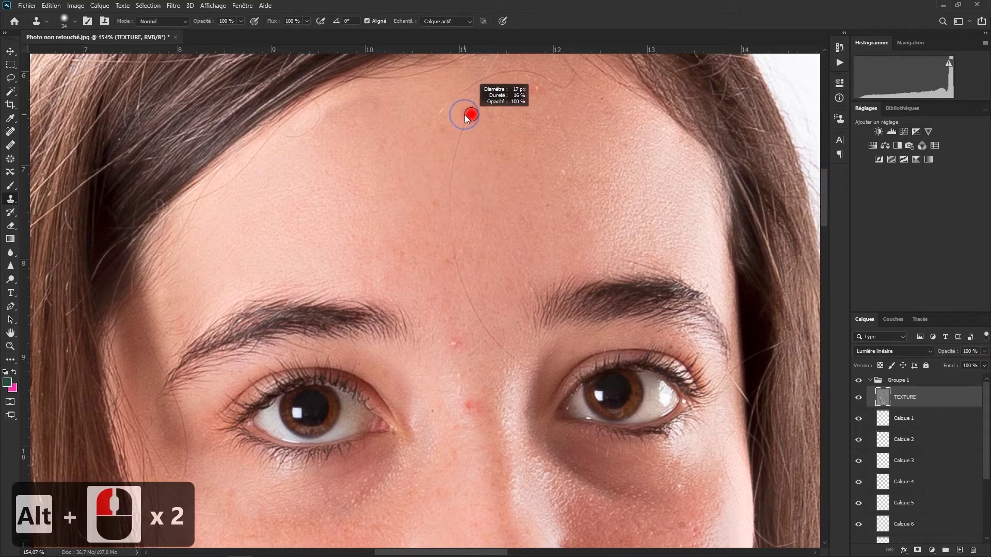
left_click(473, 100, "alt")
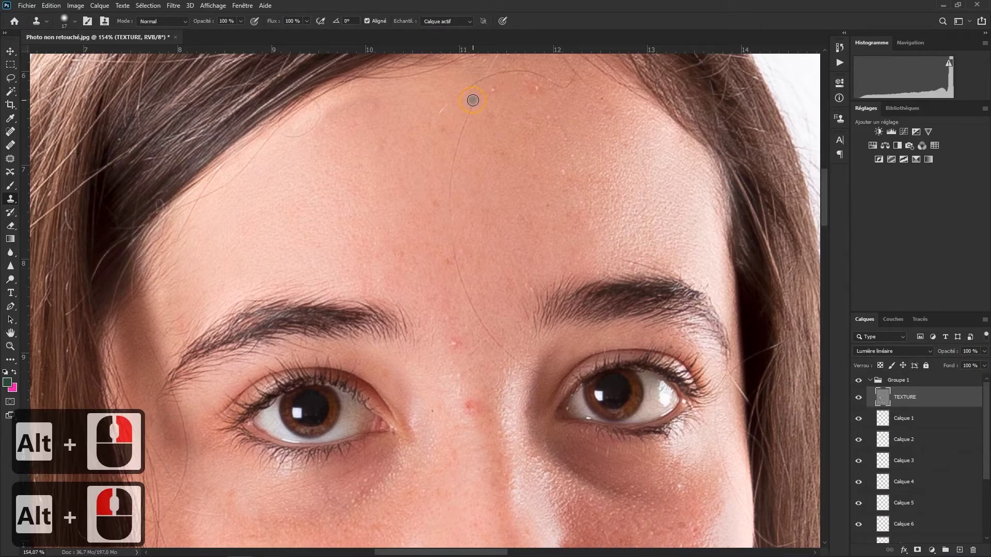
left_click(457, 144)
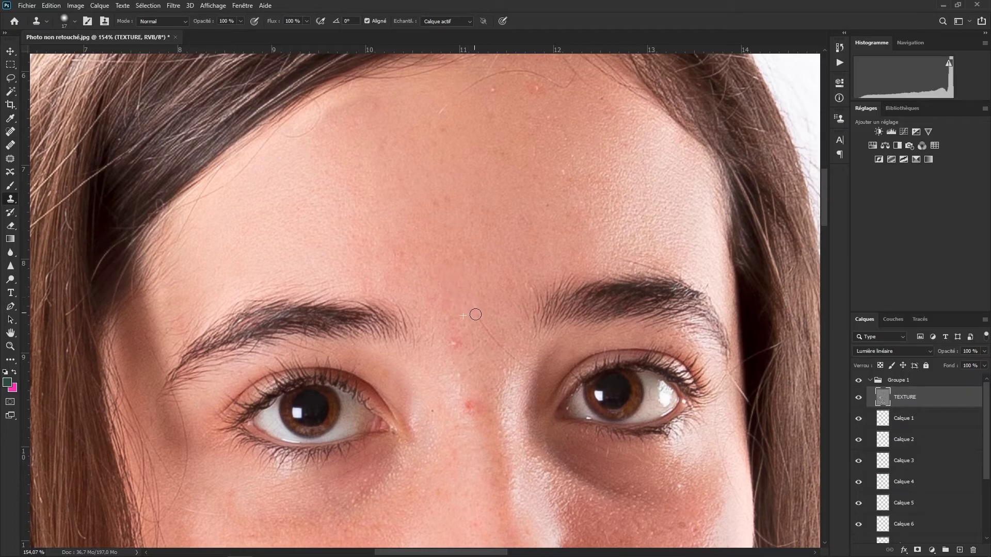
left_click(523, 368)
left_click(526, 384, "alt")
left_click(537, 376)
- Enlarge the brush to 34 px and clone clean texture over the two red spots between the eyes
right_click(464, 321, "alt")
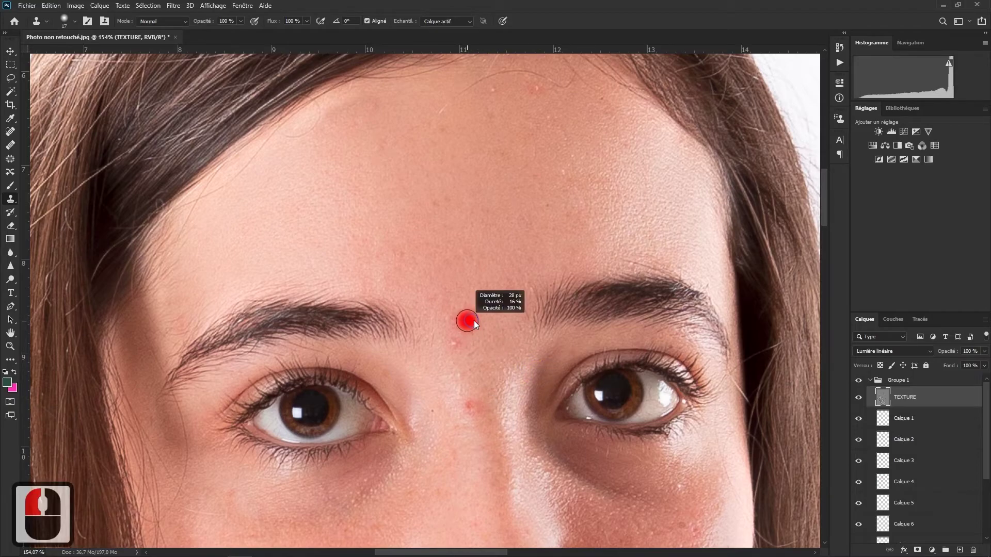
left_click(462, 336, "alt")
left_click(472, 397)
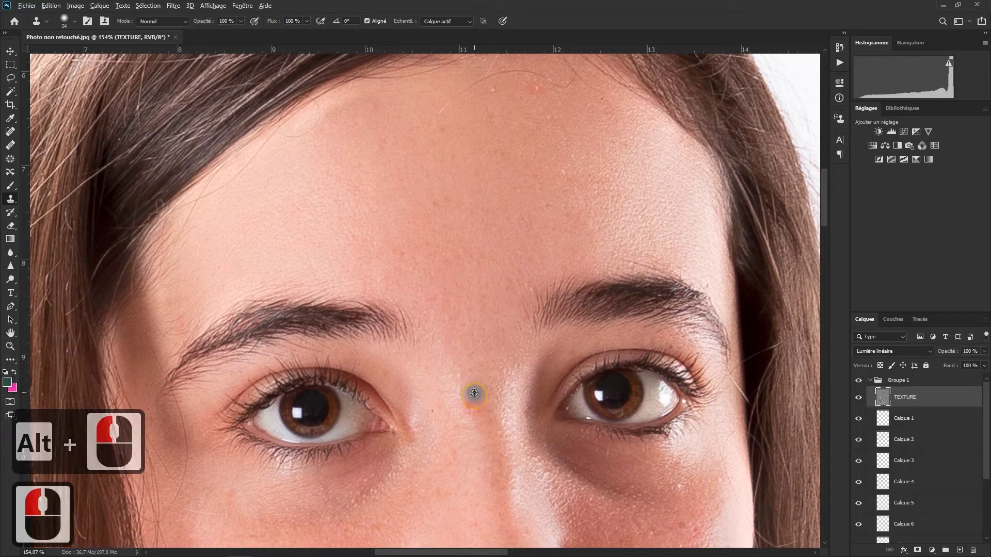
left_click(467, 386, "alt")
left_click(473, 405)
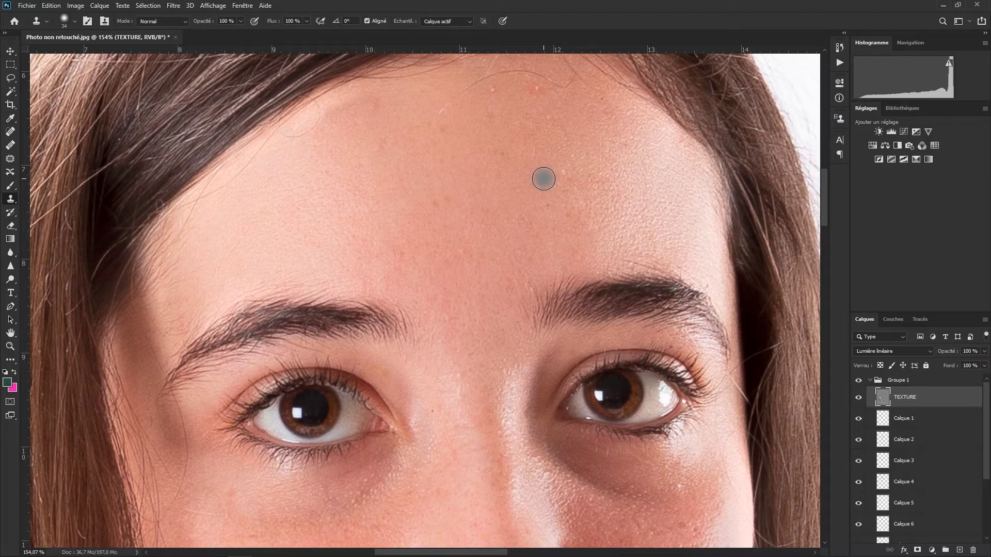
- Reduce the brush to 20 px and clone clean texture over the small blemishes on the upper forehead
scroll(522, 102, "up", 2)
scroll(501, 110, "up", 3, "alt")
left_click_drag(509, 127, 503, 127, "alt")
left_click(521, 117, "alt")
left_click(544, 101)
left_click(590, 107, "alt")
left_click(427, 132)
- Continue cloning sampled clean texture over the remaining small skin marks on TEXTURE, undoing one stroke
left_click(304, 147, "alt")
left_click(287, 139)
left_click(266, 152, "alt")
left_click(256, 141)
key("ctrl+z")
left_click(221, 166)
left_click(241, 185, "alt")
left_click(241, 164)
left_click(241, 181, "alt")
left_click(252, 150)
left_click(445, 219)
left_click(557, 314)
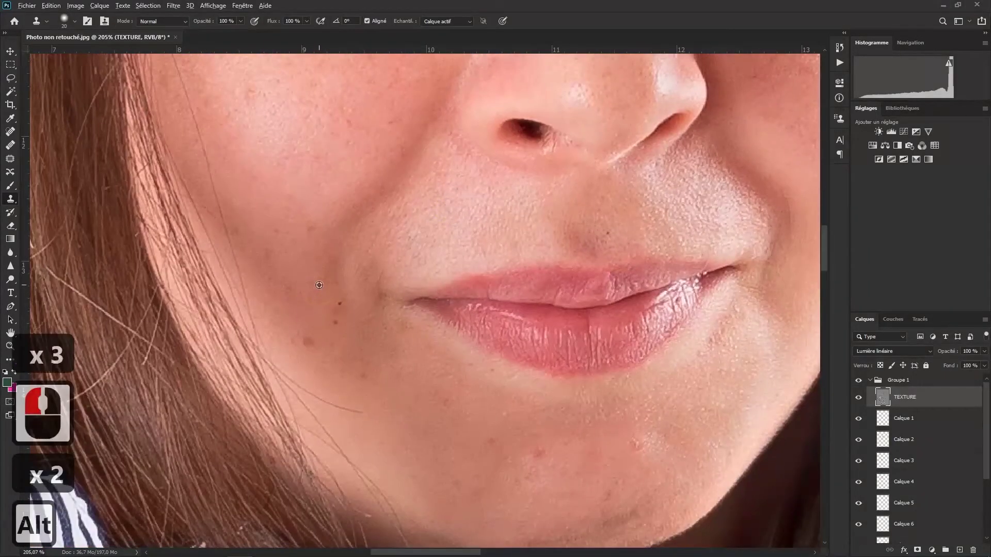
- Clone clean skin texture over the small moles beside the mouth corner and the blemishes on the chin
left_click(319, 285, "alt")
left_click(339, 304)
left_click(520, 447, "alt")
left_click(531, 458)
left_click(504, 414, "alt")
left_click(655, 435)
left_click(610, 462)
- Clone clean texture over the marks on the cheek nearer the cat
left_click_drag(799, 287, 430, 428)
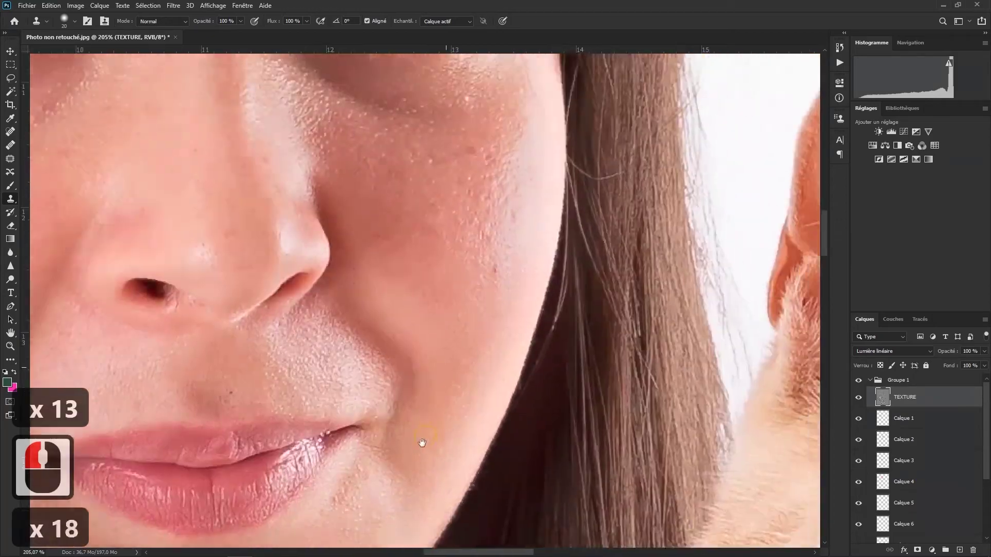
left_click(477, 304)
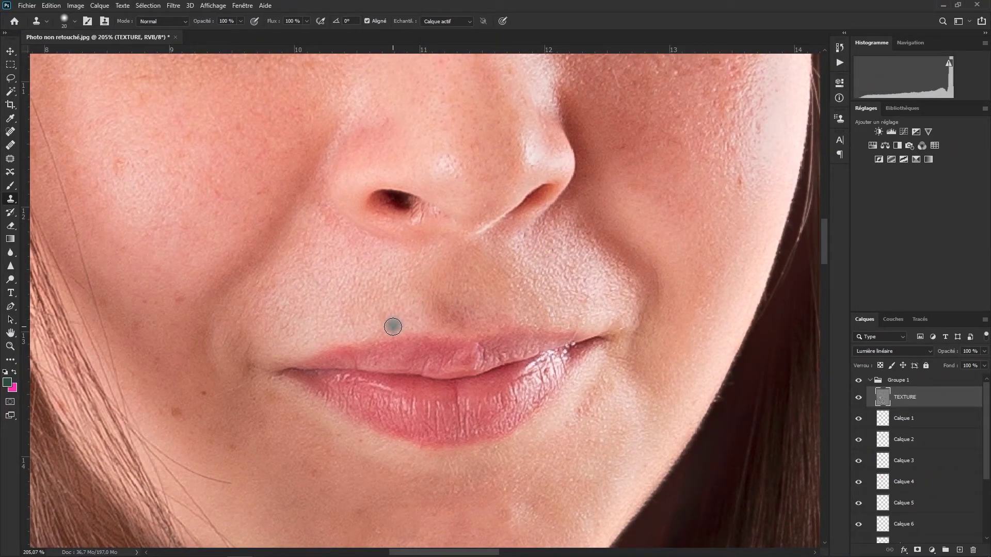
left_click_drag(407, 464, 404, 285)
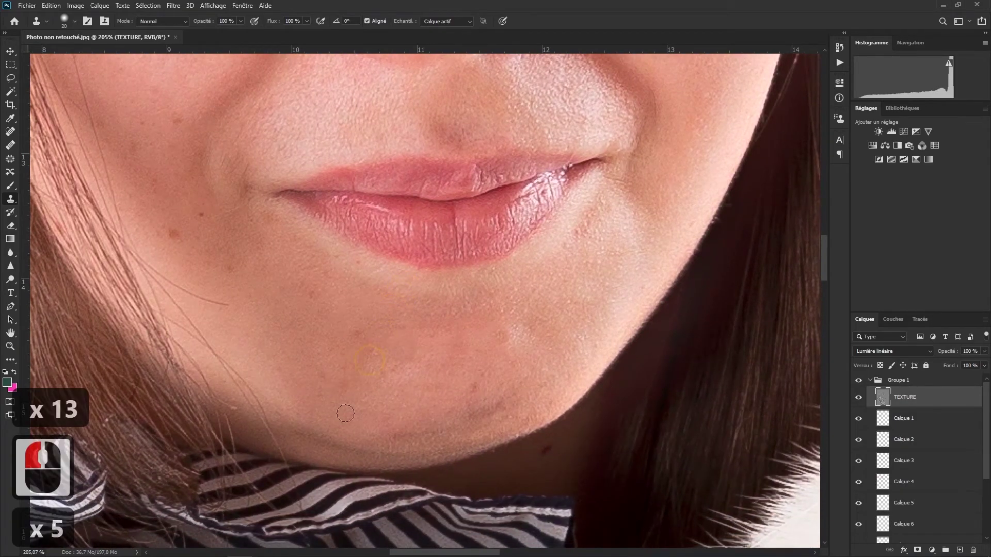
- Lower the Clone Stamp opacity to 67%, enlarge the brush to 31 px and clone clean texture along the chin's lower edge
left_click(225, 32)
left_click(225, 32)
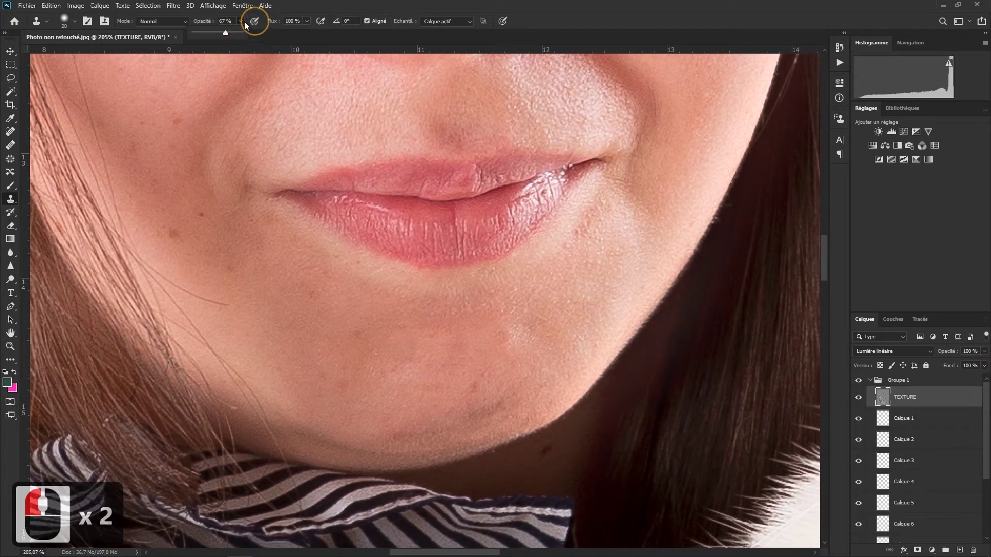
left_click(302, 402, "alt")
left_click(302, 400, "alt")
left_click_drag(299, 427, 355, 447)
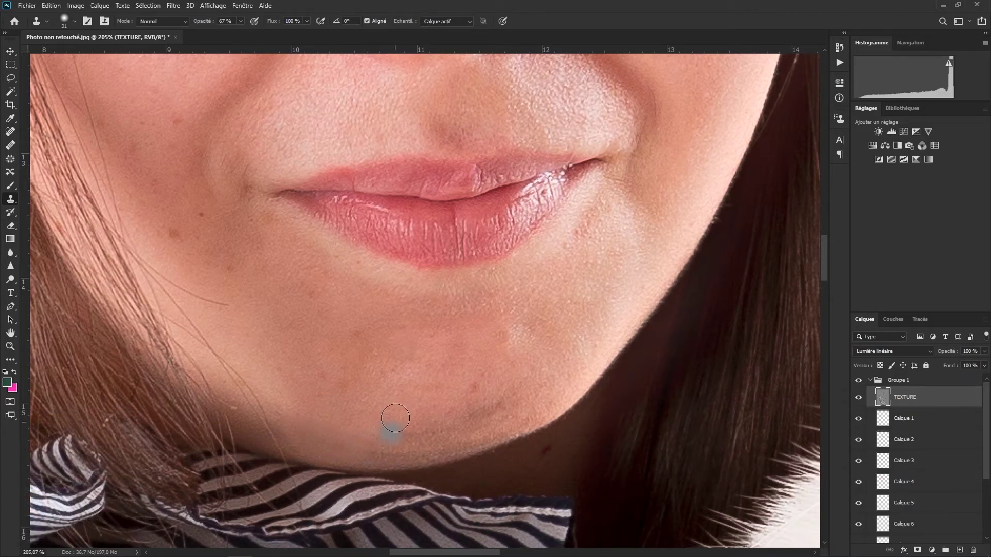
left_click(397, 444, "alt")
mouse_move(397, 443)
left_mouse_down()
mouse_move(375, 451)
mouse_move(539, 429)
mouse_move(469, 420)
mouse_move(519, 444)
left_mouse_up()
- Clone sampled clean skin texture over the remaining uneven patches on the chin below the lips
left_click(545, 372, "alt")
left_click(397, 414, "alt")
left_click_drag(384, 449, 442, 447)
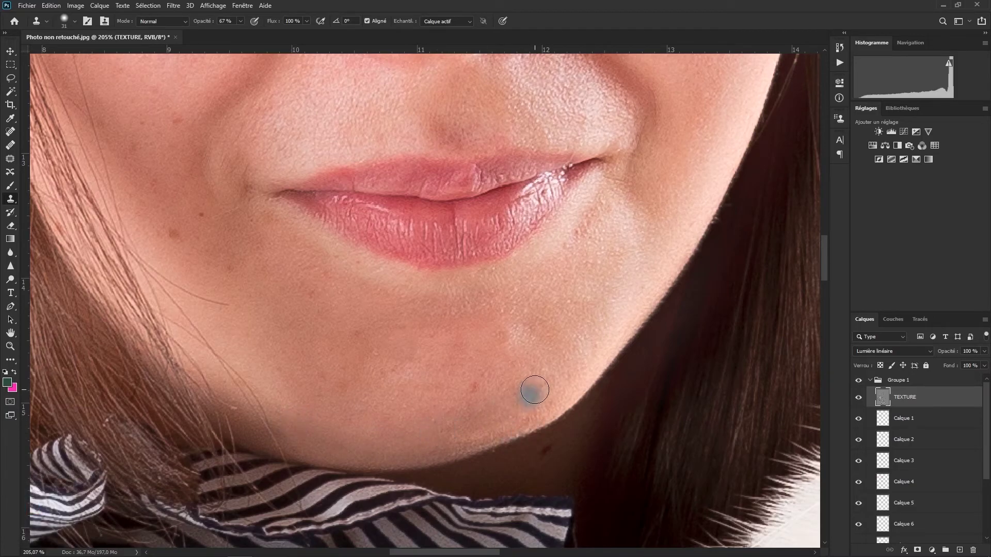
left_click(488, 344, "alt")
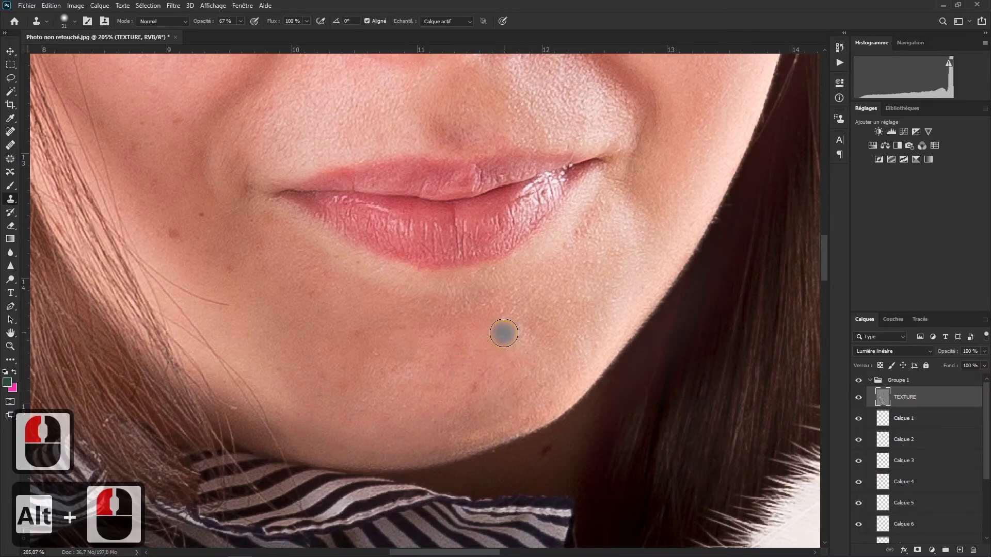
left_click(503, 337)
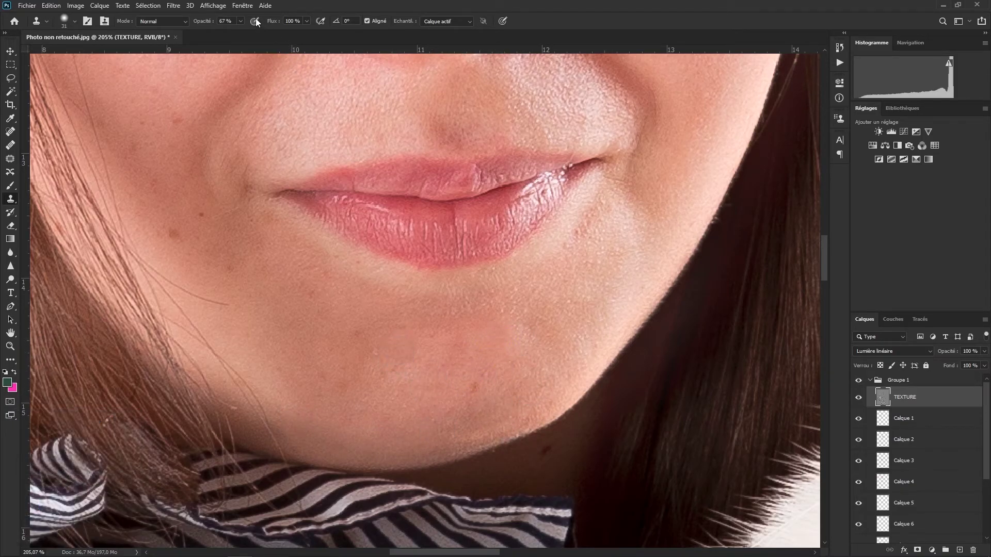
- Restore the Clone Stamp opacity to 100% and clone clean texture over the blemishes on the arm near the sleeve
left_click(242, 21)
left_click(469, 176)
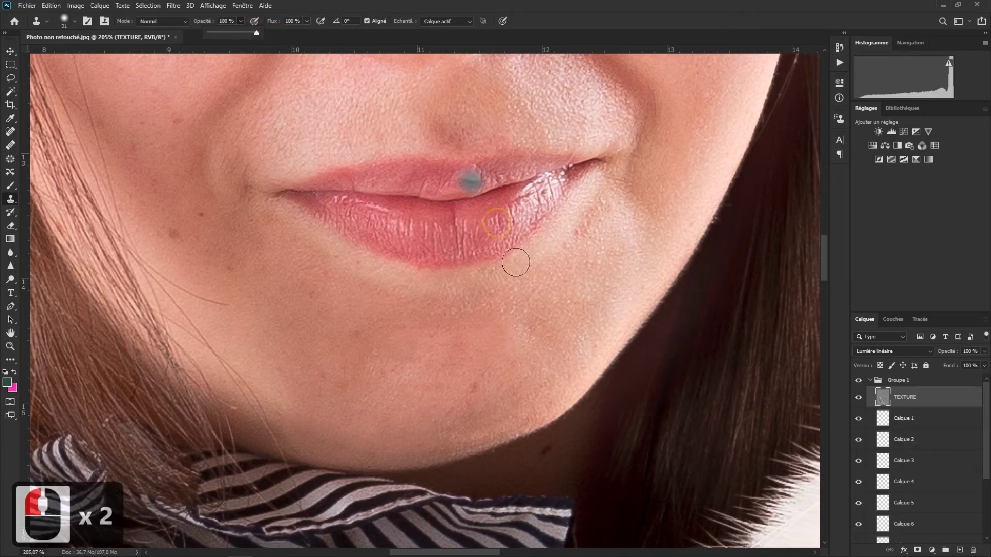
scroll(510, 294, "down", 15, "alt")
scroll(510, 294, "down", 4, "alt")
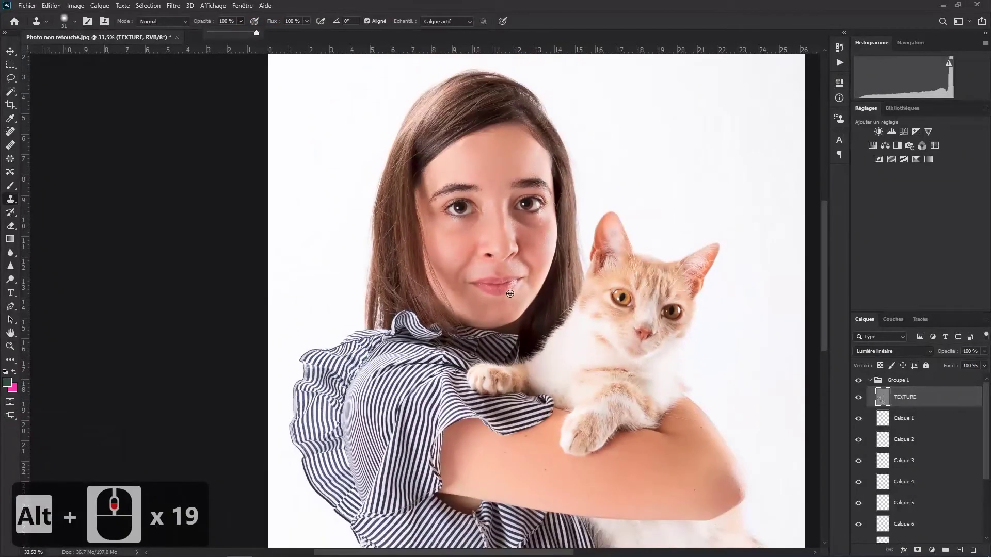
scroll(544, 481, "up", 13, "alt")
mouse_move(544, 480)
left_mouse_down()
mouse_move(484, 401)
mouse_move(463, 278)
left_mouse_up()
scroll(462, 278, "up", 6, "alt")
left_click(410, 253, "alt")
left_click(390, 246)
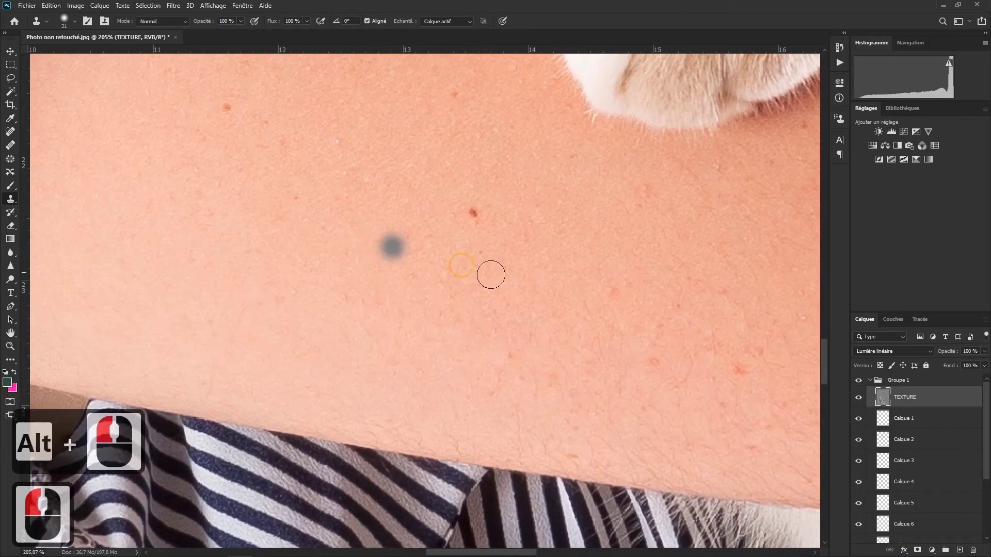
left_click_drag(692, 369, 296, 302)
left_click(304, 303)
- Clone clean texture over the moles and red spots farther along the arm below the cat's paw
left_click(536, 150, "alt")
left_click(467, 243, "alt")
left_click_drag(610, 249, 245, 247)
mouse_move(655, 323)
left_mouse_down()
mouse_move(303, 391)
mouse_move(313, 387)
left_mouse_up()
left_click(558, 391, "alt")
left_click(578, 369)
left_click(312, 253, "alt")
left_click(287, 226)
- Clone clean skin texture over the mole and marks around the elbow
left_click_drag(269, 198, 445, 221)
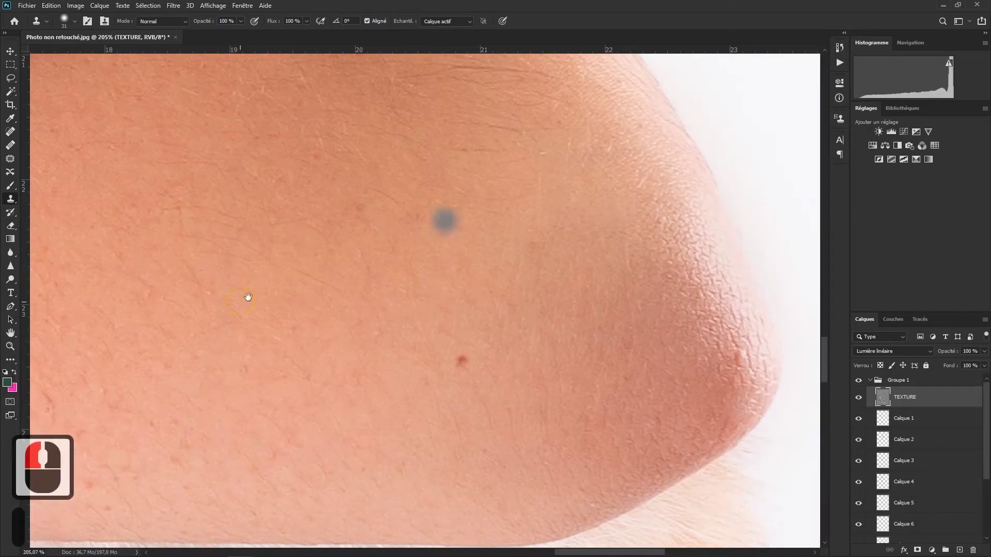
left_click_drag(243, 299, 431, 124)
left_click(305, 290, "alt")
left_click(296, 292)
left_click_drag(88, 165, 401, 279)
left_click(485, 221, "alt")
left_click(468, 220)
- Clone clean texture over the blemishes on the lower forearm and hand supporting the cat
left_click_drag(248, 211, 666, 325)
left_click_drag(691, 421, 314, 464)
left_click_drag(593, 490, 310, 93)
left_click_drag(500, 496, 226, 238)
left_click(384, 397, "alt")
left_click(346, 412)
left_click(407, 216)
left_click_drag(589, 201, 328, 238)
left_click(368, 228, "alt")
left_click(382, 223)
left_click_drag(155, 361, 619, 274)
left_click(361, 320)
- Set the opacity to 31%, reduce the brush to 8 px and clone over the dark creases on the finger
scroll(387, 325, "up", 4)
left_click(241, 21)
left_click(367, 325, "alt")
right_click(374, 324, "alt")
left_click(370, 332)
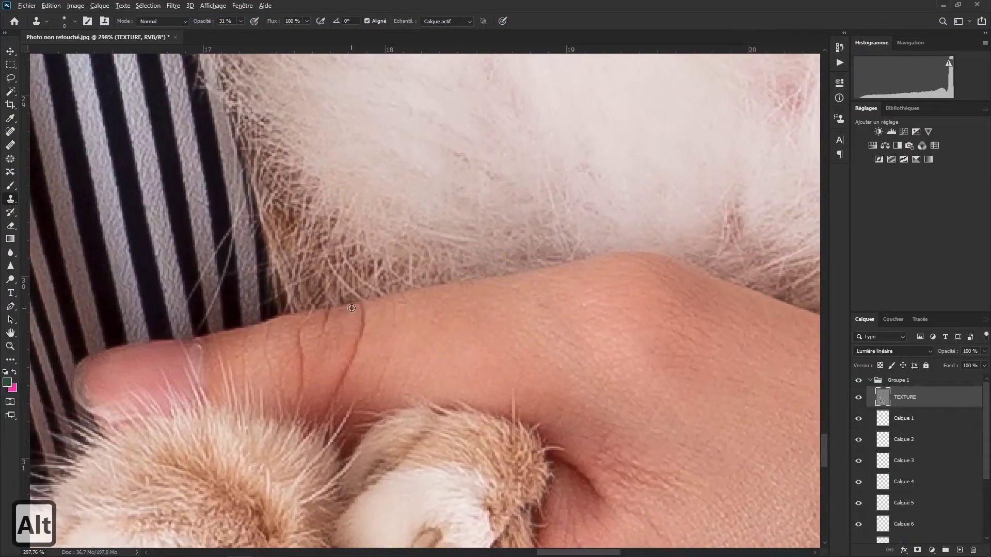
left_click(308, 341, "alt")
- Set the opacity back to 100%, use a 24 px brush and clone clean texture over the marks on the cheek
scroll(564, 361, "down", 20)
scroll(776, 248, "up", 18)
right_click(568, 232, "alt")
left_click(240, 22)
left_click_drag(241, 33, 279, 32)
left_click(627, 254, "alt")
scroll(627, 254, "down", 20)
scroll(445, 223, "up", 20)
left_click(519, 277, "alt")
left_click(516, 278)
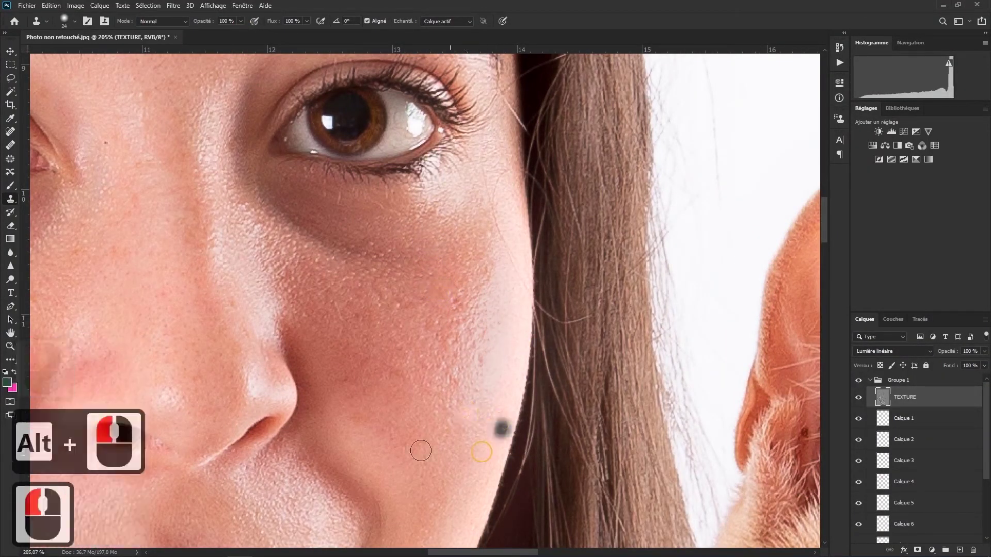
left_click(335, 323)
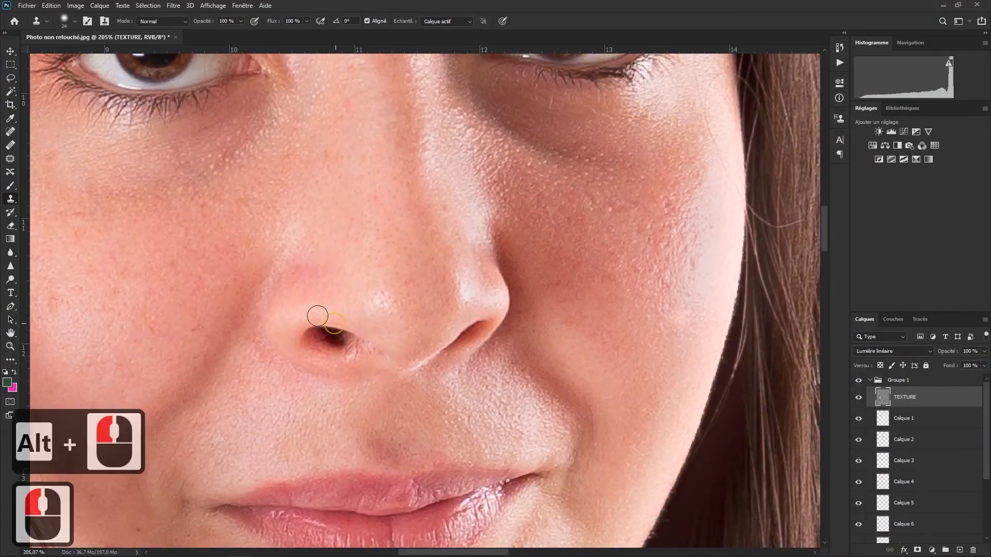
- Clone sampled clean texture over the remaining small marks across the face on TEXTURE
mouse_move(384, 456)
left_mouse_down()
mouse_move(438, 263)
mouse_move(487, 169)
left_mouse_up()
left_click(514, 412, "alt")
mouse_move(362, 155)
left_mouse_down()
mouse_move(438, 369)
mouse_move(330, 491)
left_mouse_up()
left_click(421, 250, "alt")
mouse_move(464, 188)
left_mouse_down()
mouse_move(310, 409)
mouse_move(287, 508)
left_mouse_up()
left_click(436, 237)
left_click_drag(413, 257, 636, 335)
left_click(516, 331)
left_click_drag(310, 512, 526, 270)
- Enlarge the brush to 51 px and clone clean texture over the last visible skin blemishes
scroll(525, 270, "down", 6)
scroll(525, 270, "down", 17)
scroll(376, 157, "up", 20)
left_click(323, 252, "alt")
left_click(321, 206)
left_click(390, 168)
left_click(414, 168)
scroll(298, 243, "down", 20)
scroll(432, 300, "up", 4)
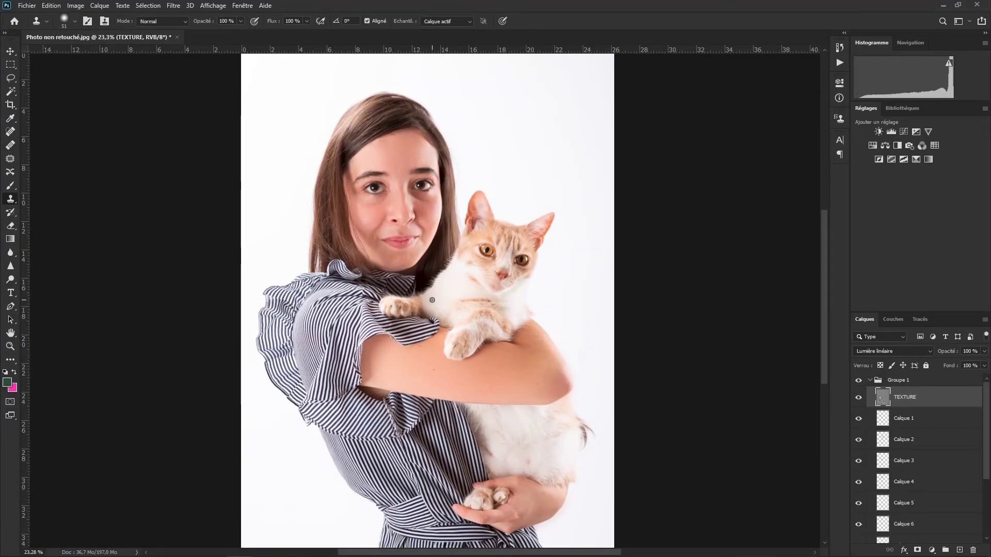
- Collapse Groupe 1 and toggle its visibility to compare the retouched portrait with the original
left_click(871, 382)
left_click(858, 382)
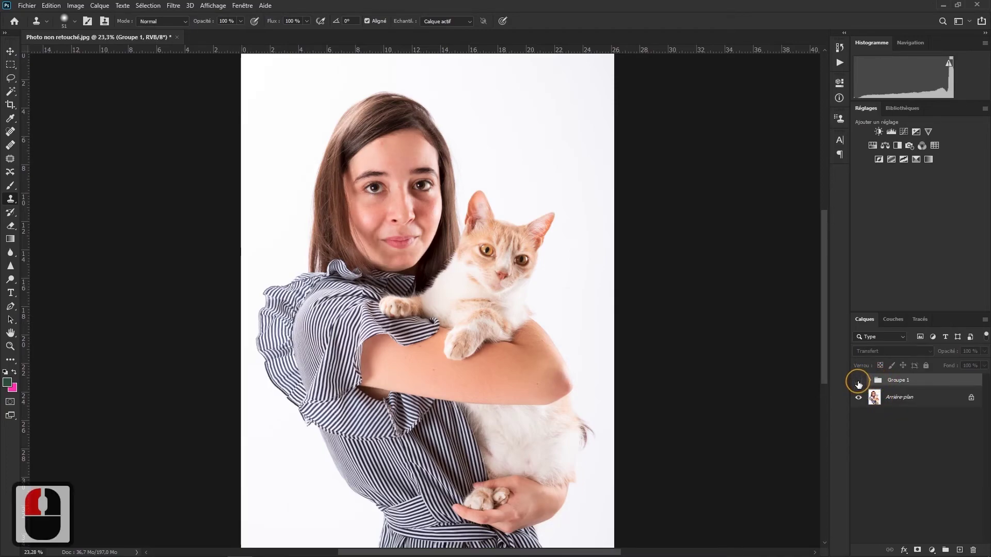
left_click(858, 382)
left_click(858, 382)
left_click(858, 382)
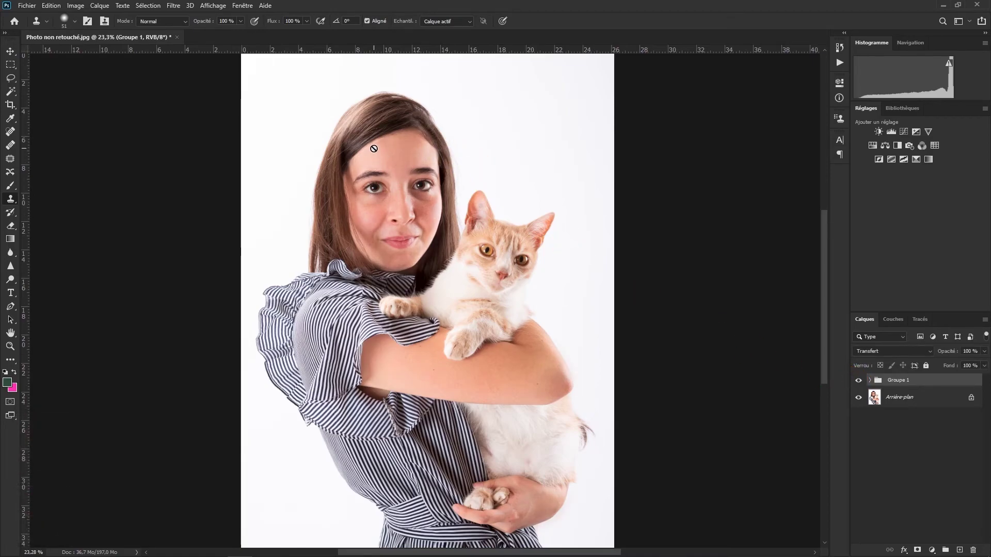
- Switch to the Move tool and examine the retouched forehead skin up close, then the whole portrait
key("v")
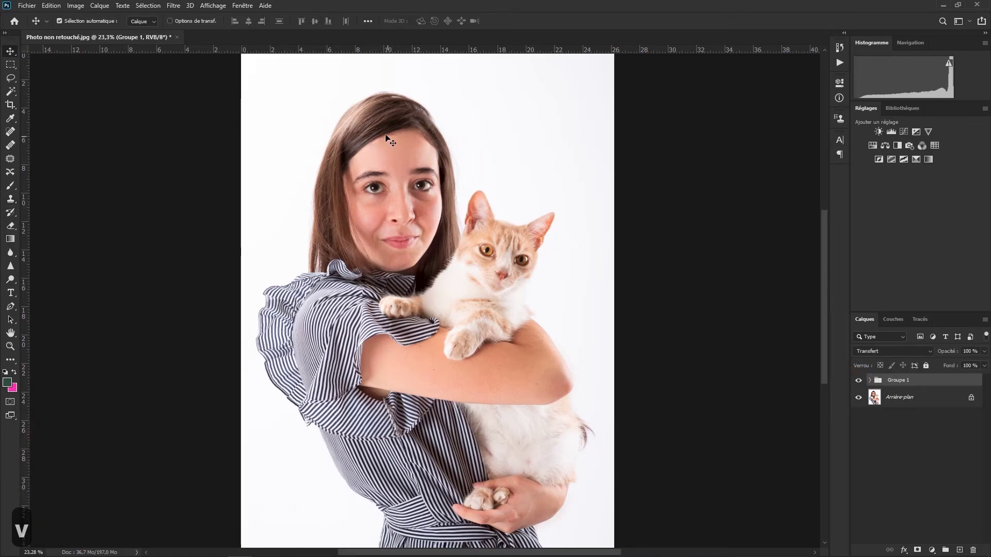
scroll(377, 149, "up", 16)
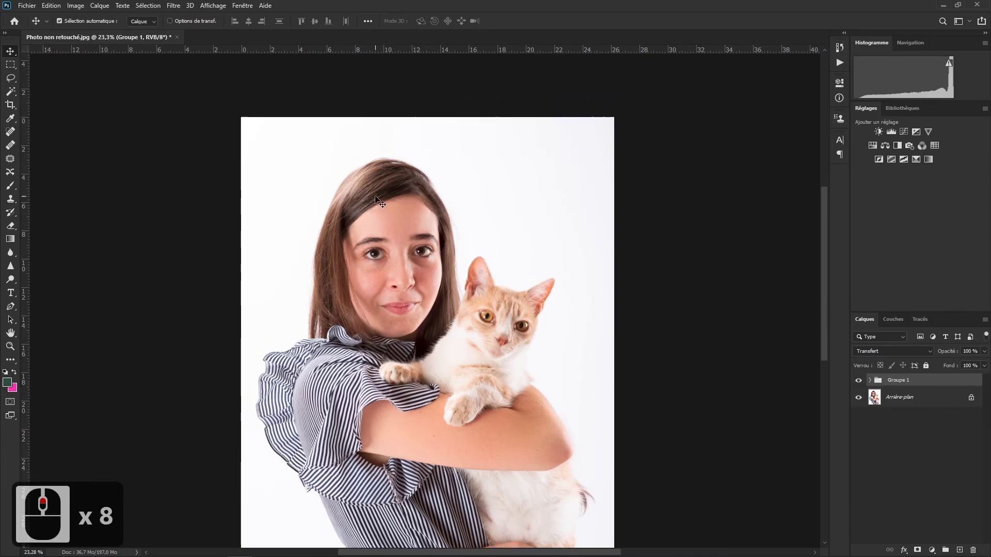
scroll(364, 232, "up", 20, "alt")
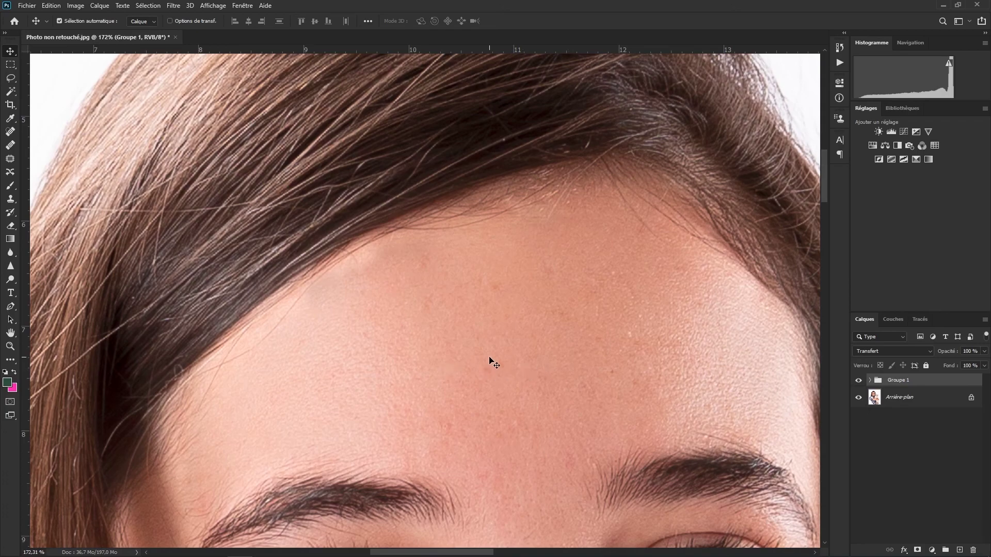
scroll(488, 358, "down", 6)
scroll(489, 358, "down", 20, "alt")
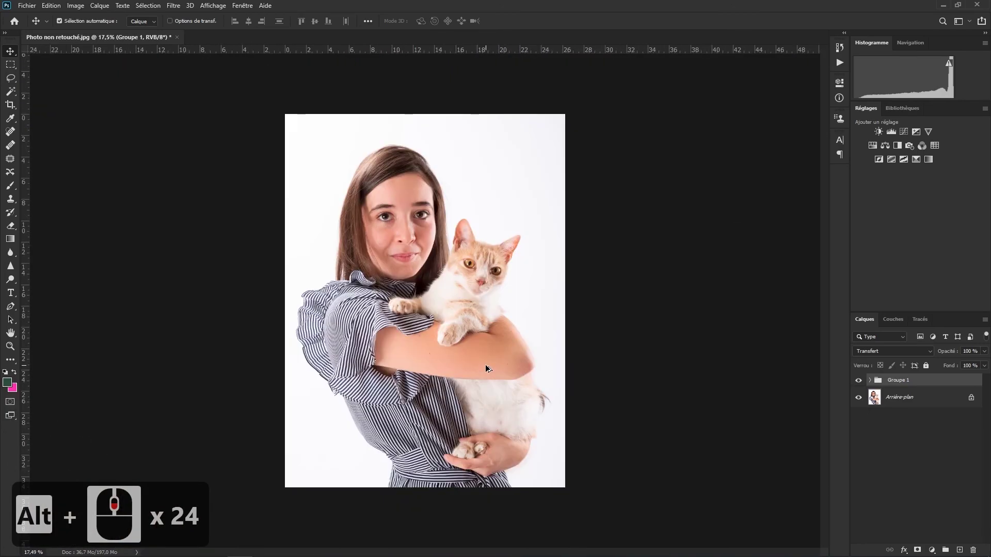
scroll(403, 343, "down", 4)
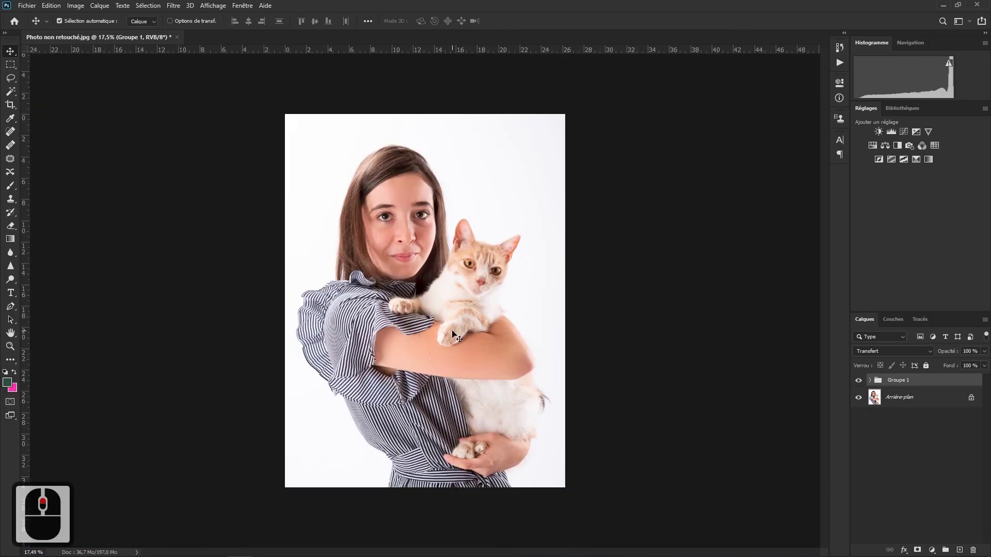
scroll(404, 343, "up", 2, "alt")
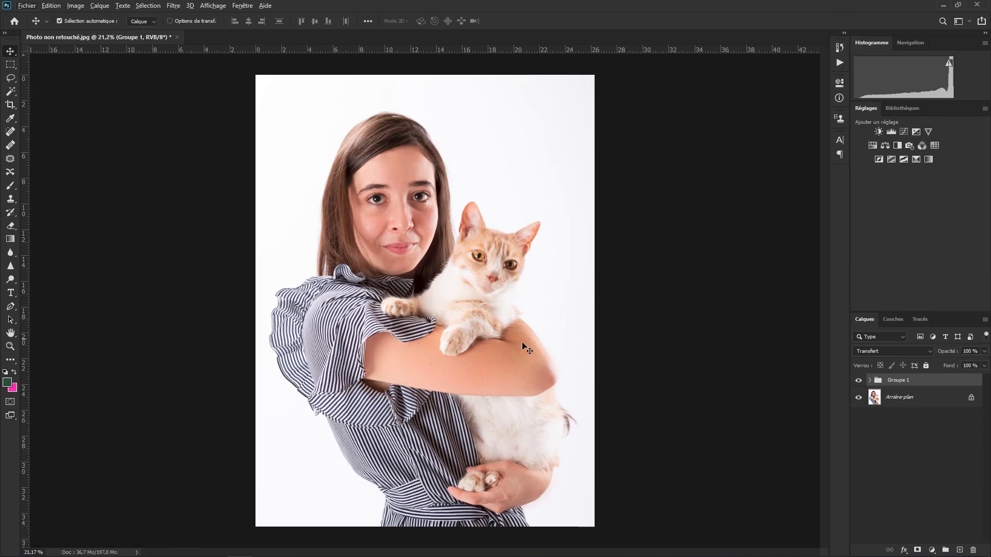
- Hide and show Groupe 1 again to review the before and after of the full portrait, leaving it visible
left_click(858, 383)
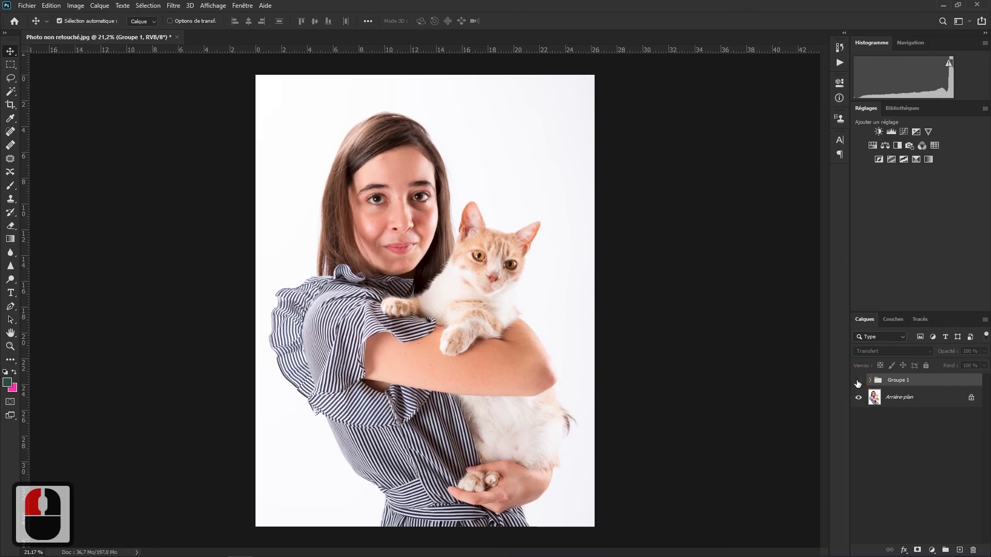
left_click(858, 383)
left_click(857, 383)
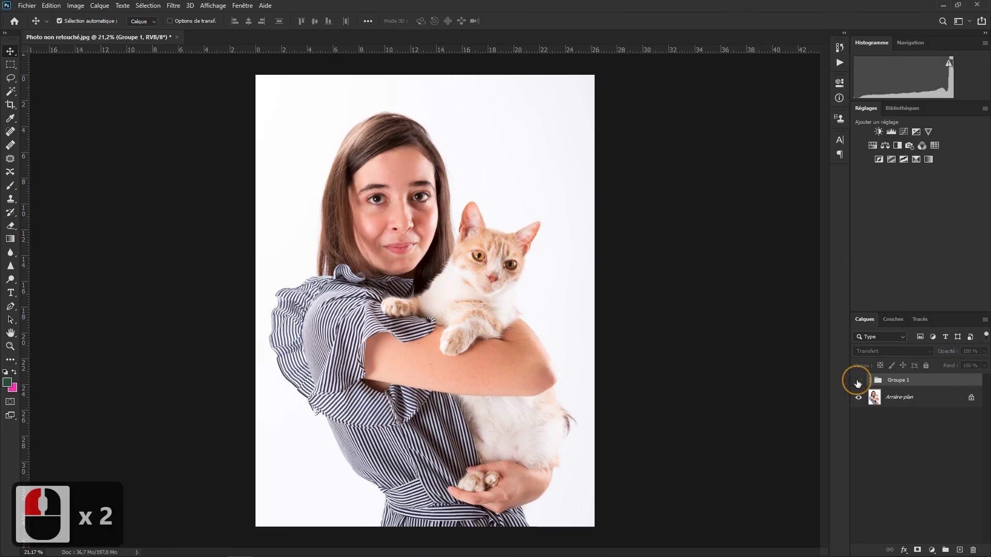
left_click(858, 383)
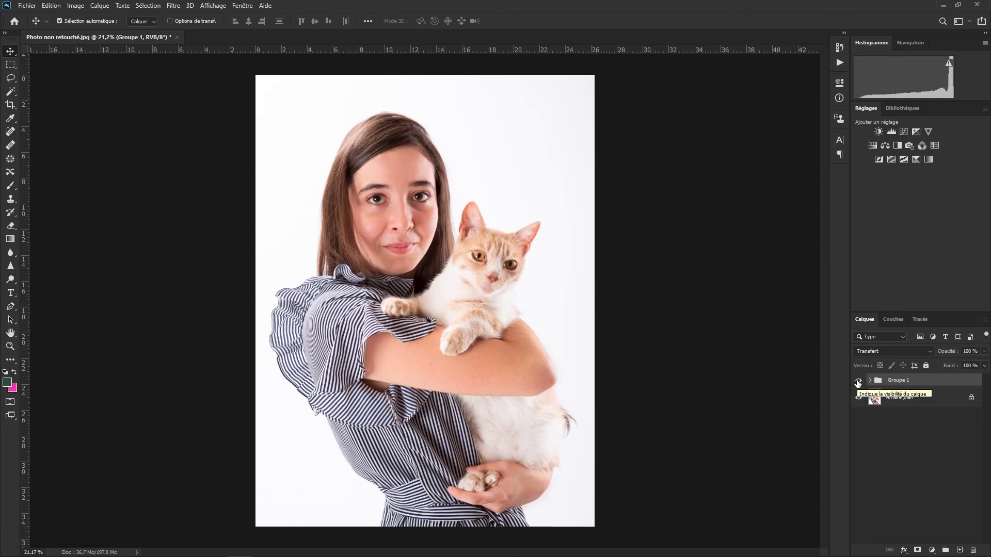